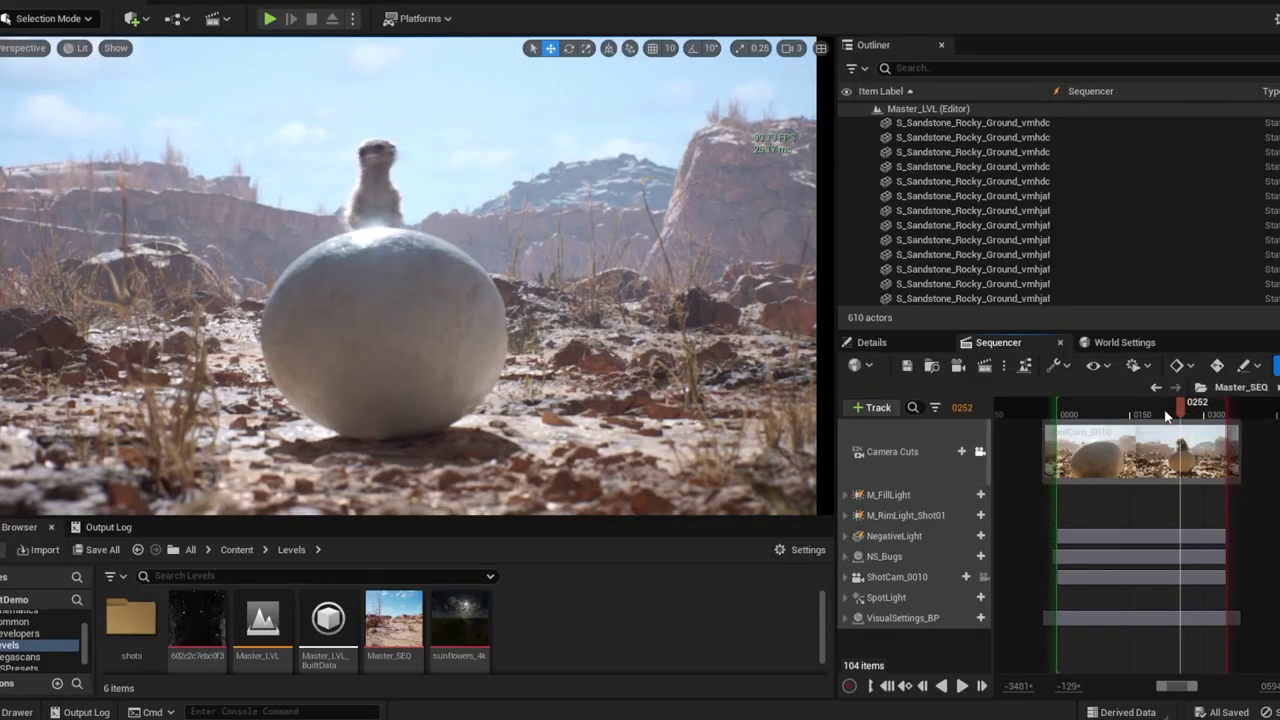
- Scrub back, then select the M_FillLight, M_RimLight_Shot01, NegativeLight and SpotLight tracks
drag(1166, 416, 1095, 422)
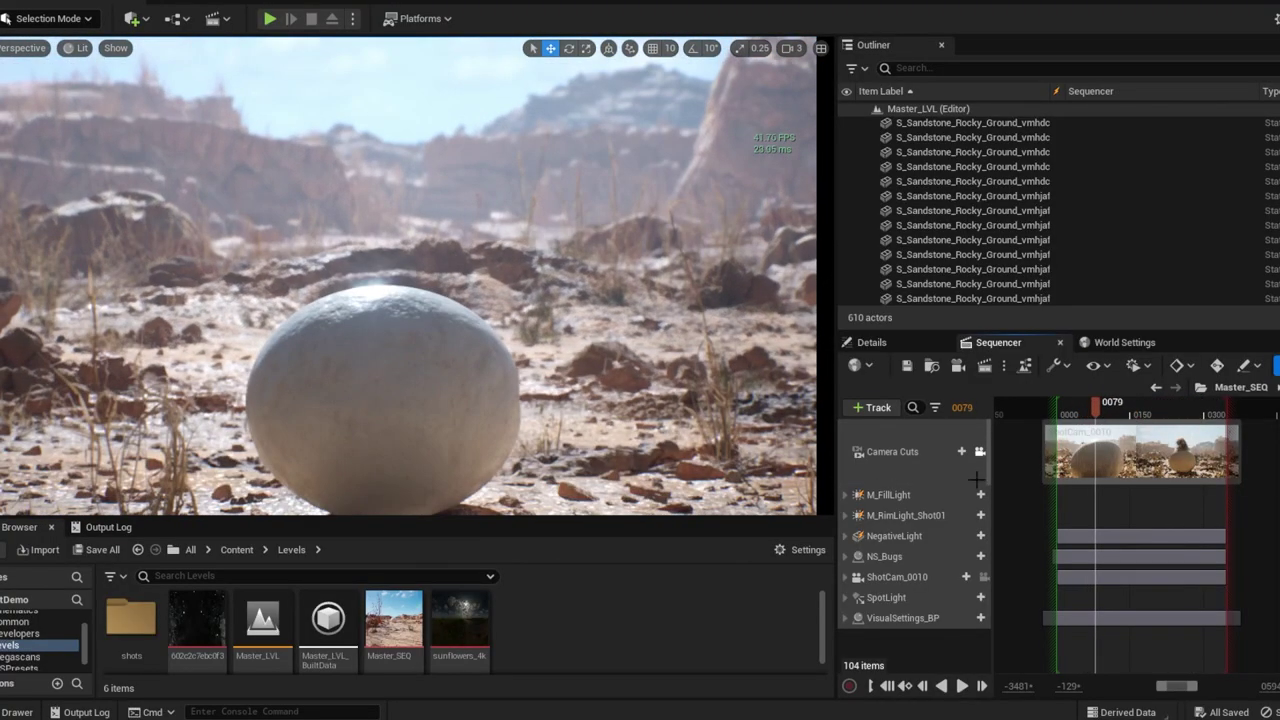
click(912, 497)
click(914, 516)
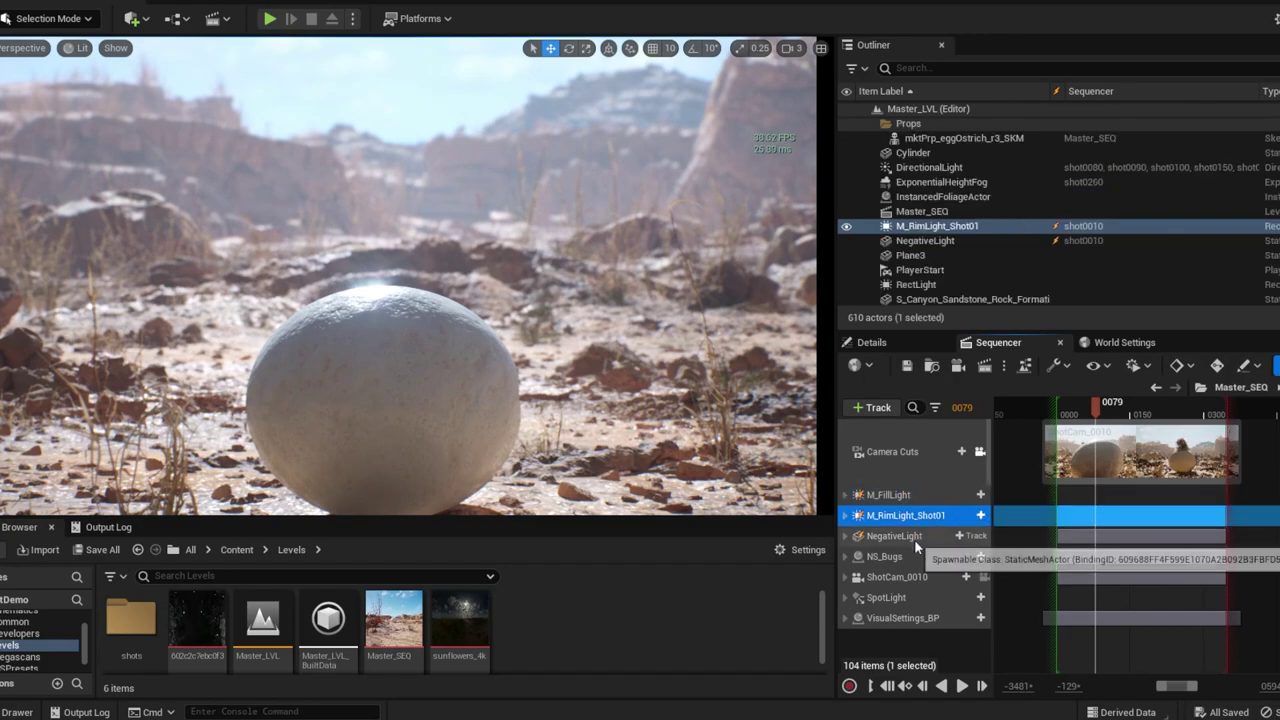
click(914, 538)
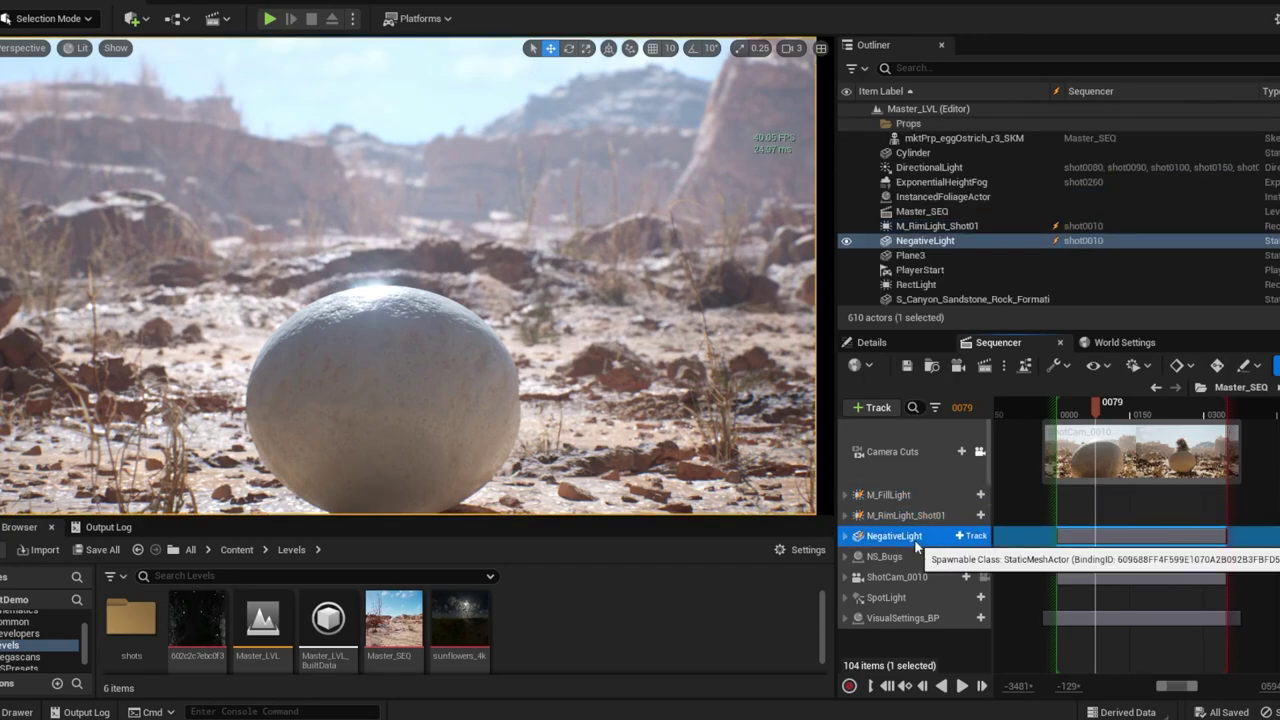
click(900, 598)
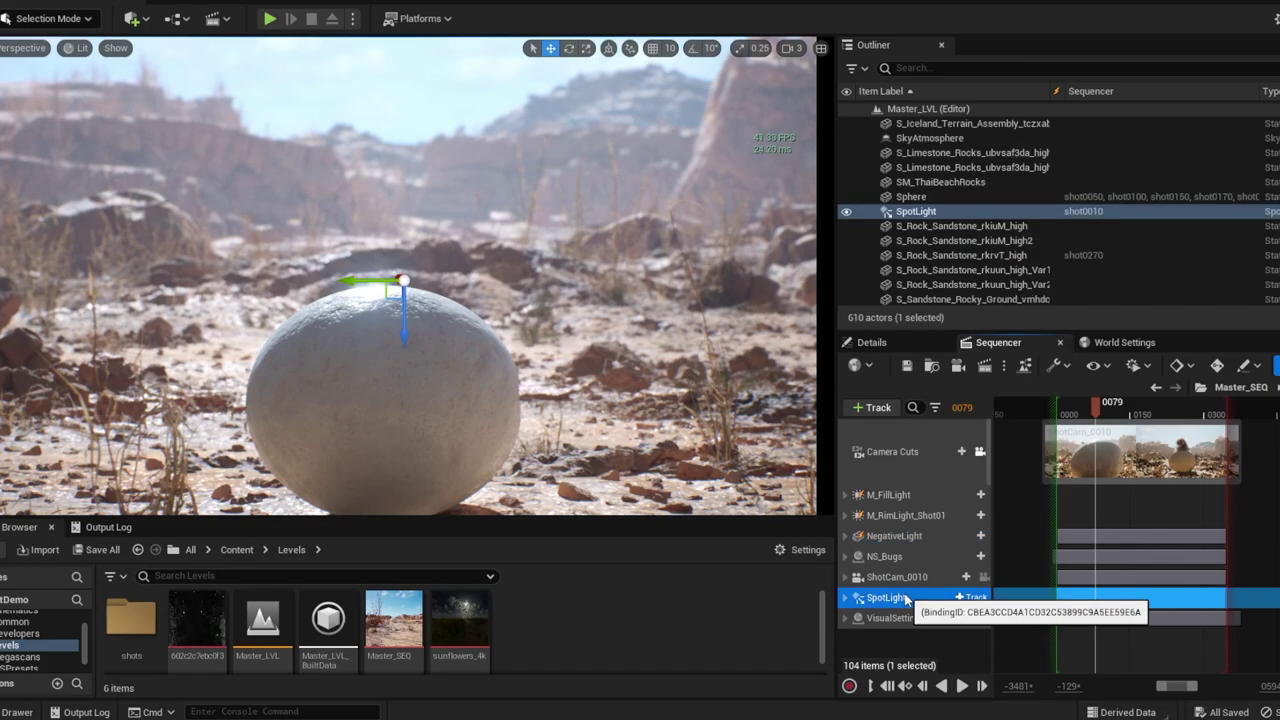
- Scrub to another frame and reselect the M_FillLight and M_RimLight_Shot01 tracks
drag(1096, 406, 1142, 413)
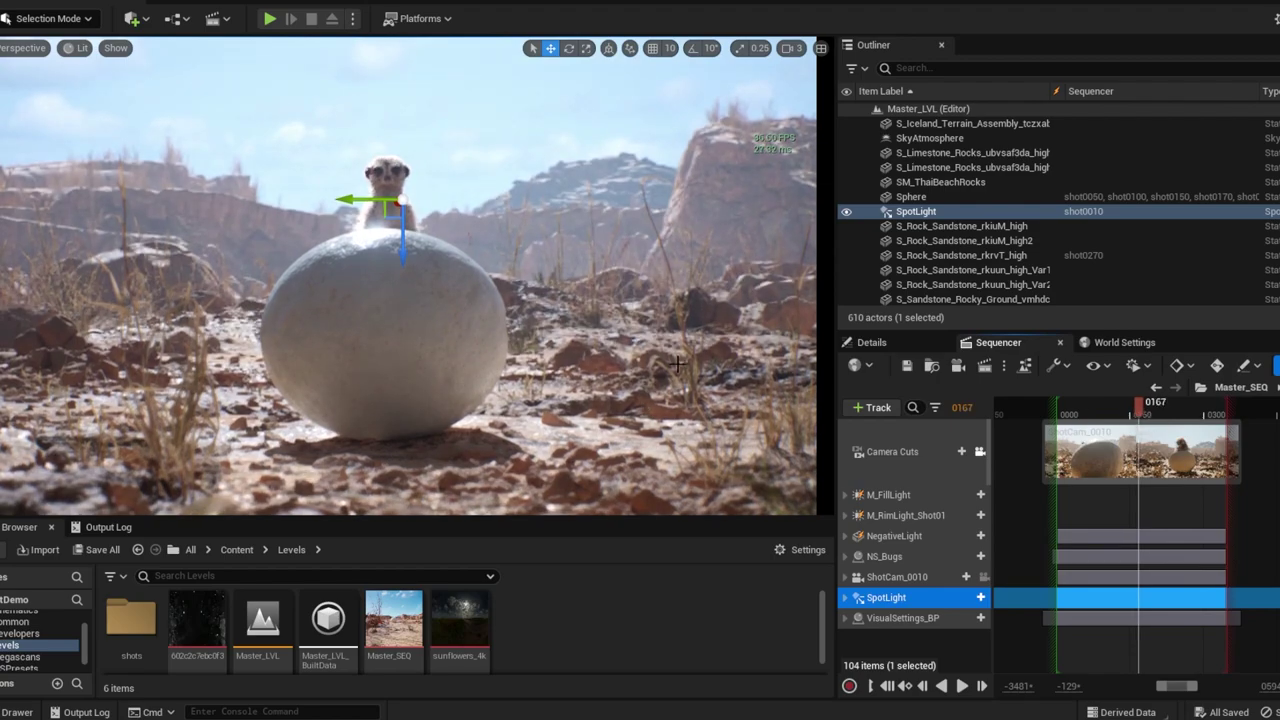
click(895, 494)
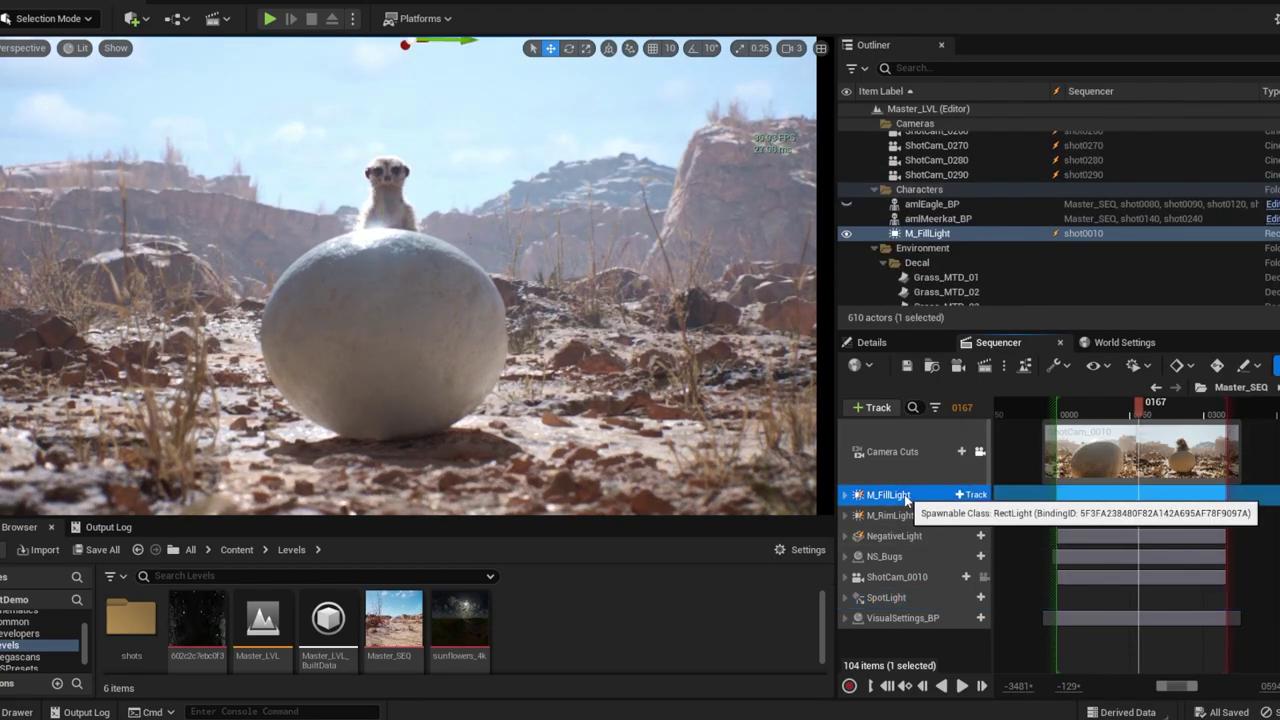
click(908, 512)
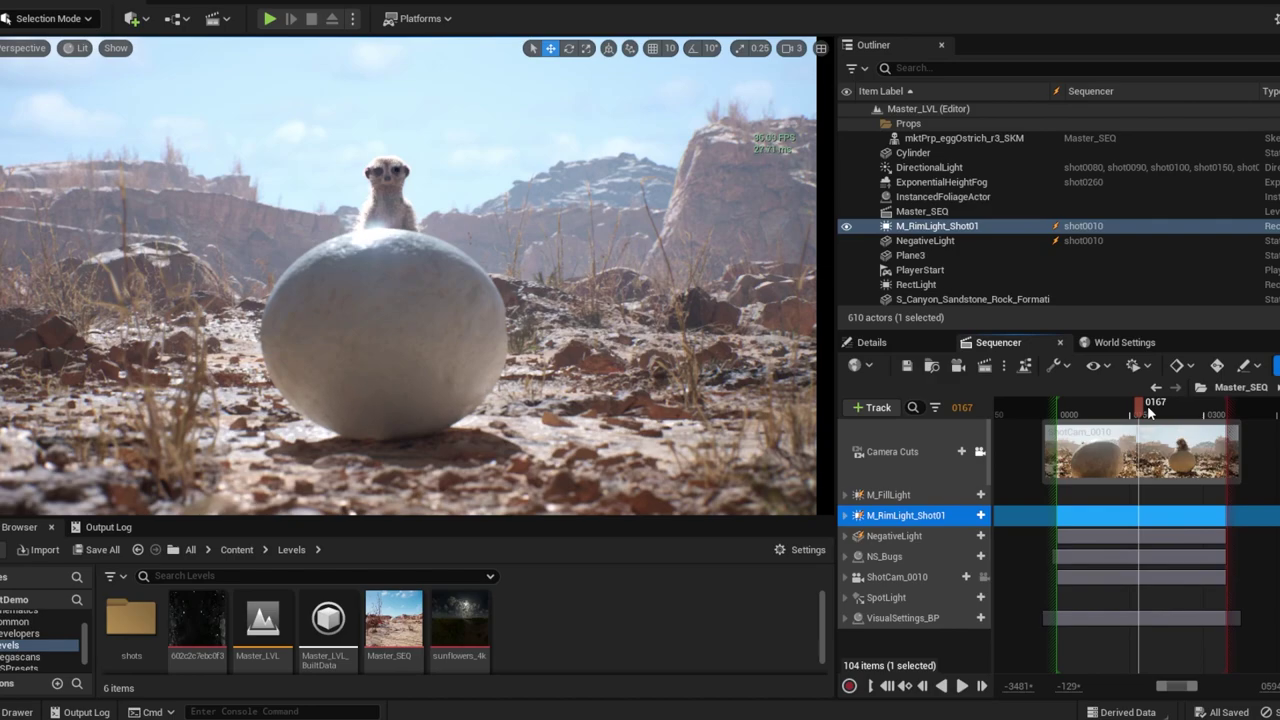
- At frame 0164, hide M_RimLight_Shot01 and show it again to compare the lighting
drag(1123, 408, 1114, 418)
drag(1133, 416, 1147, 414)
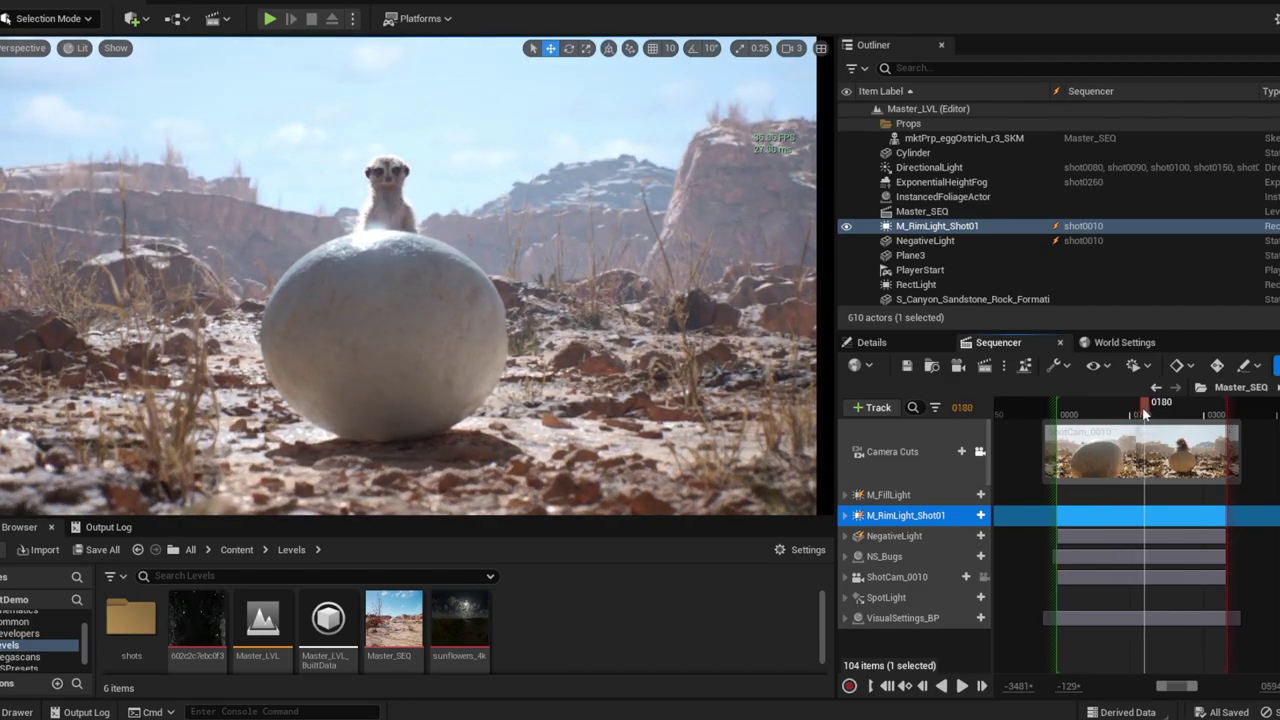
drag(1147, 414, 1138, 414)
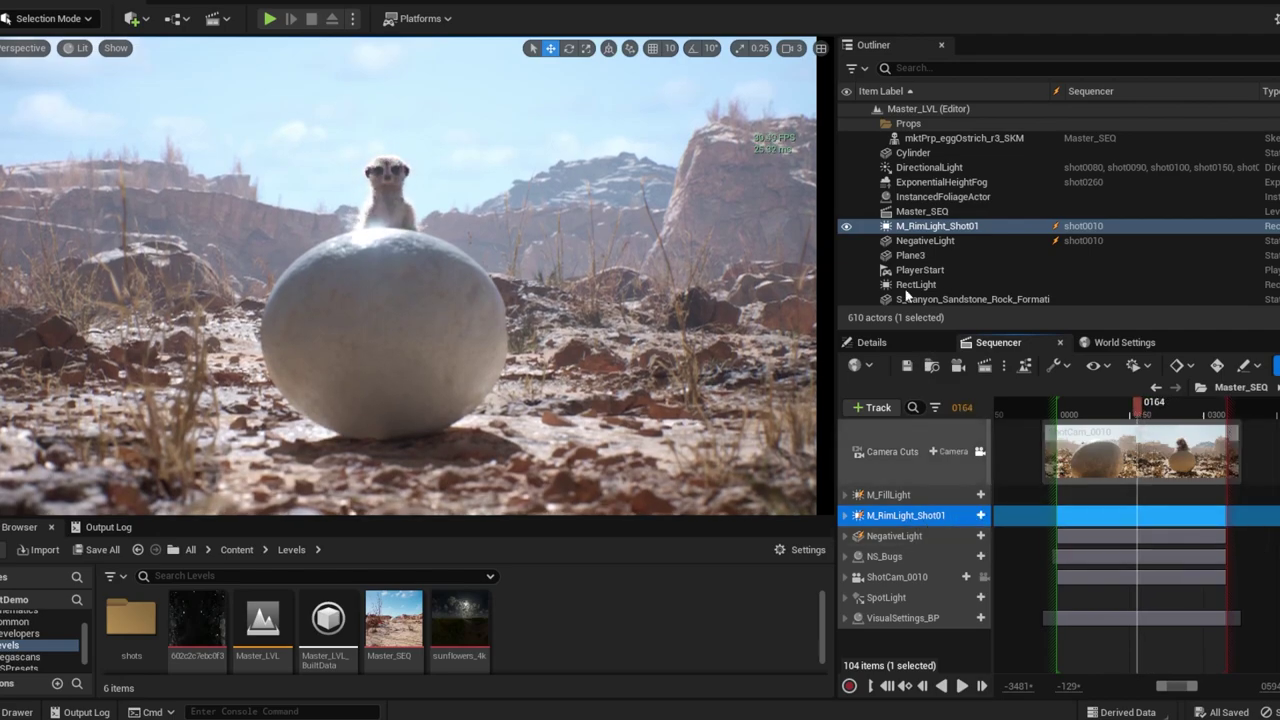
click(847, 228)
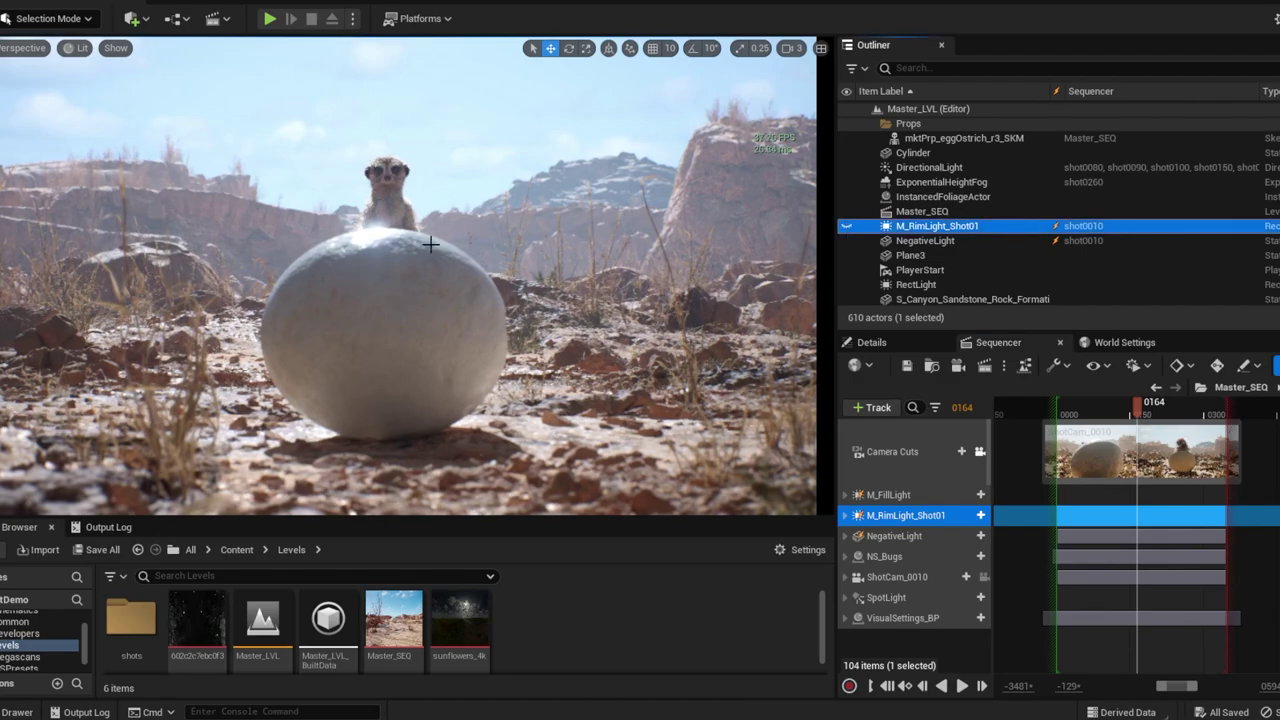
click(847, 228)
- Scrub to frame 0247, hide the rim light, then restore it with Ctrl+H
drag(1131, 405, 1180, 413)
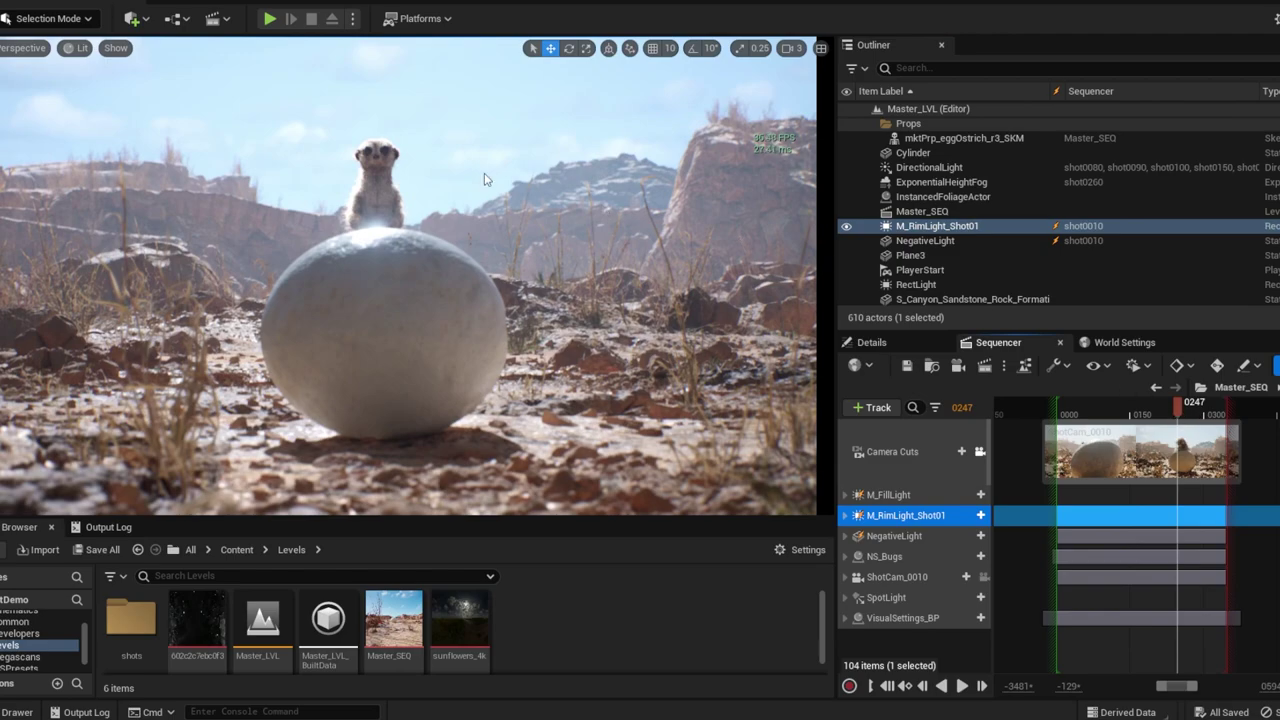
click(846, 227)
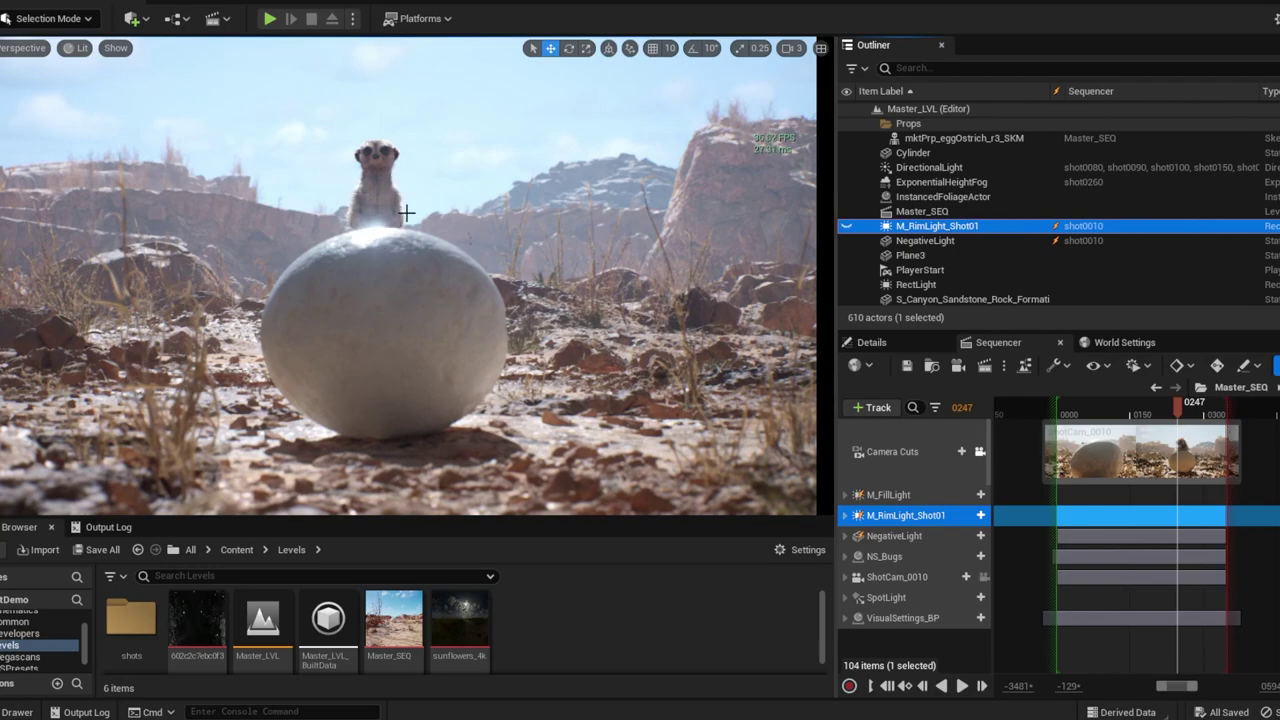
key(ctrl+h)
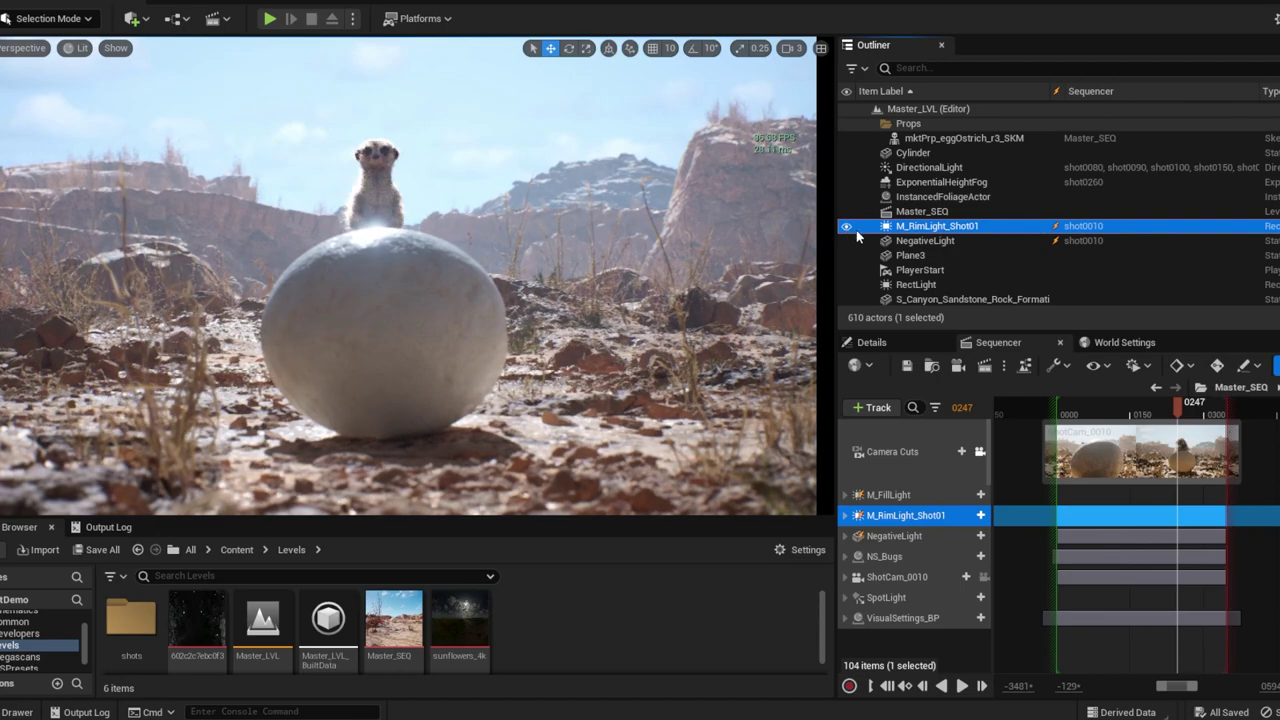
- Select M_FillLight, hide it to see its effect on the meerkat, then switch it back on
drag(1180, 410, 1213, 408)
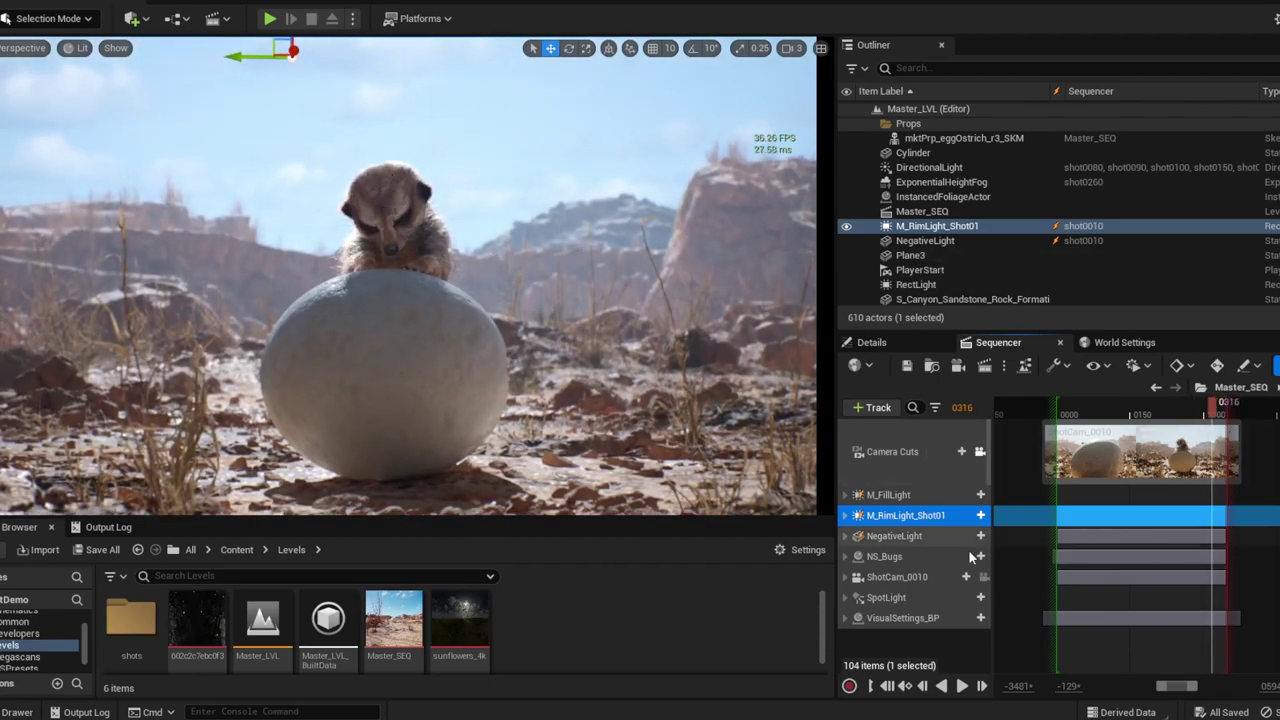
click(890, 495)
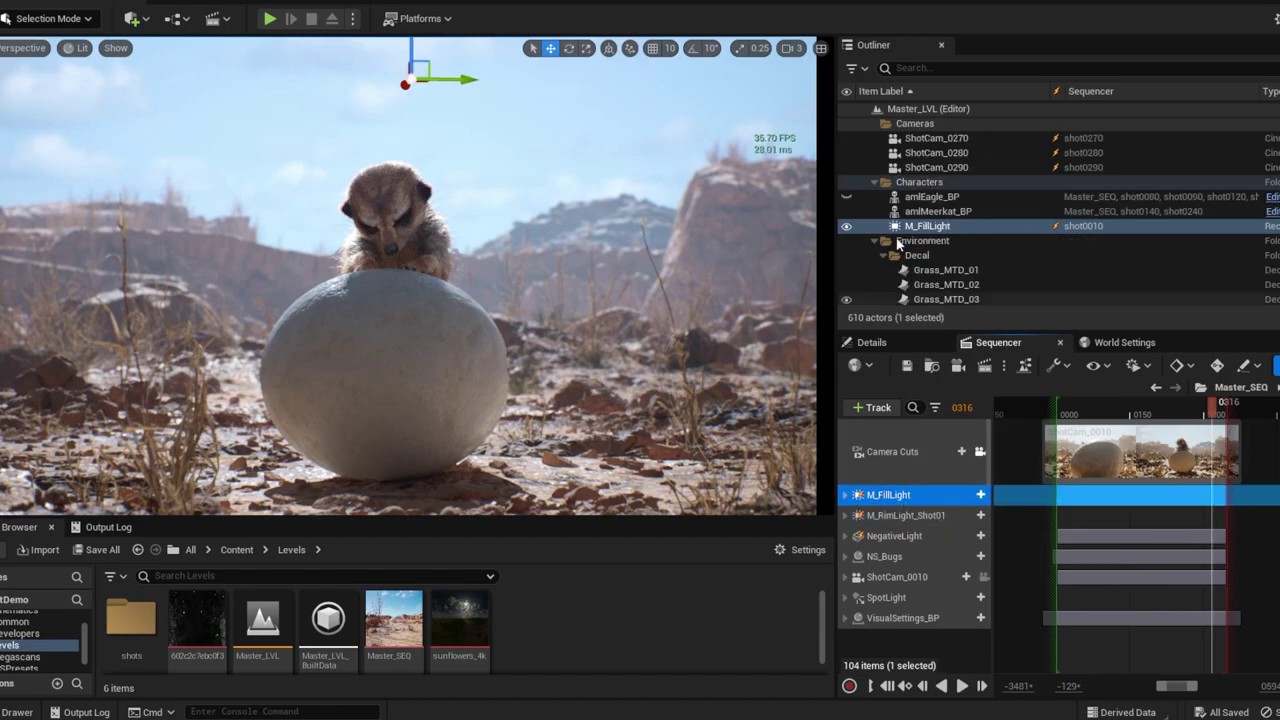
click(846, 228)
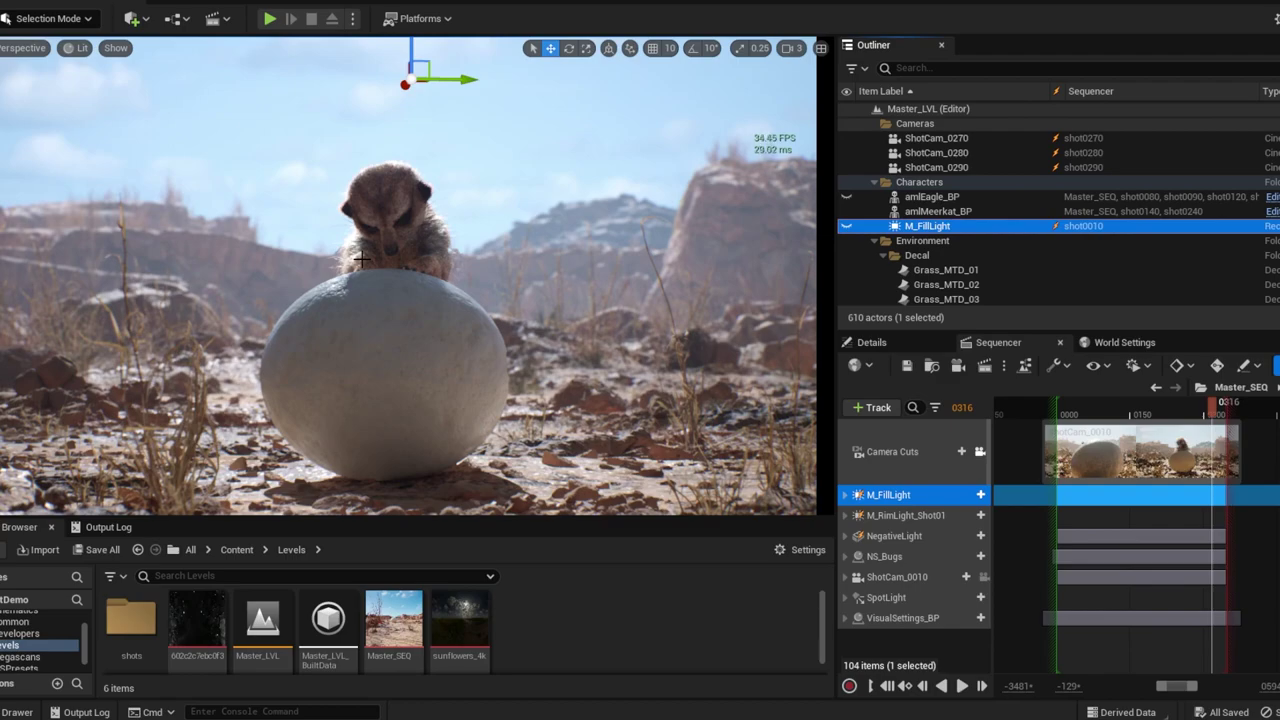
click(846, 227)
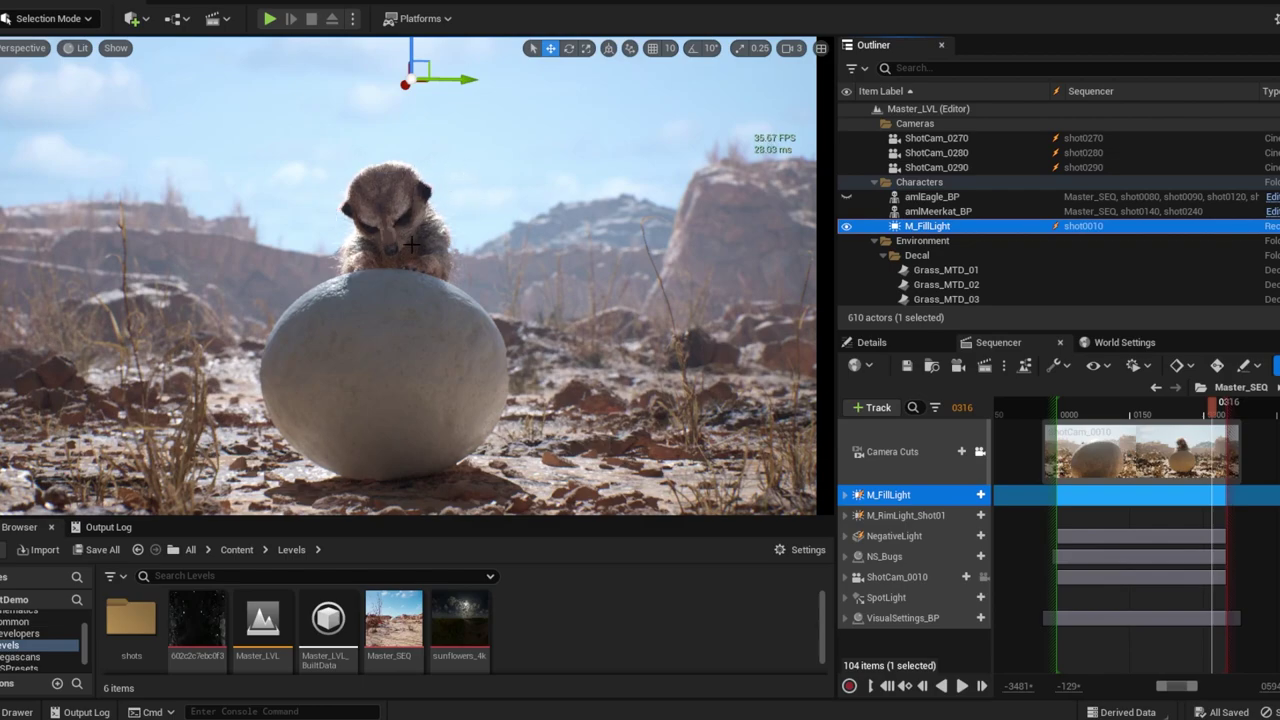
mouse_move(1220, 413)
mouse_down()
mouse_move(1192, 415)
mouse_move(1212, 422)
mouse_up()
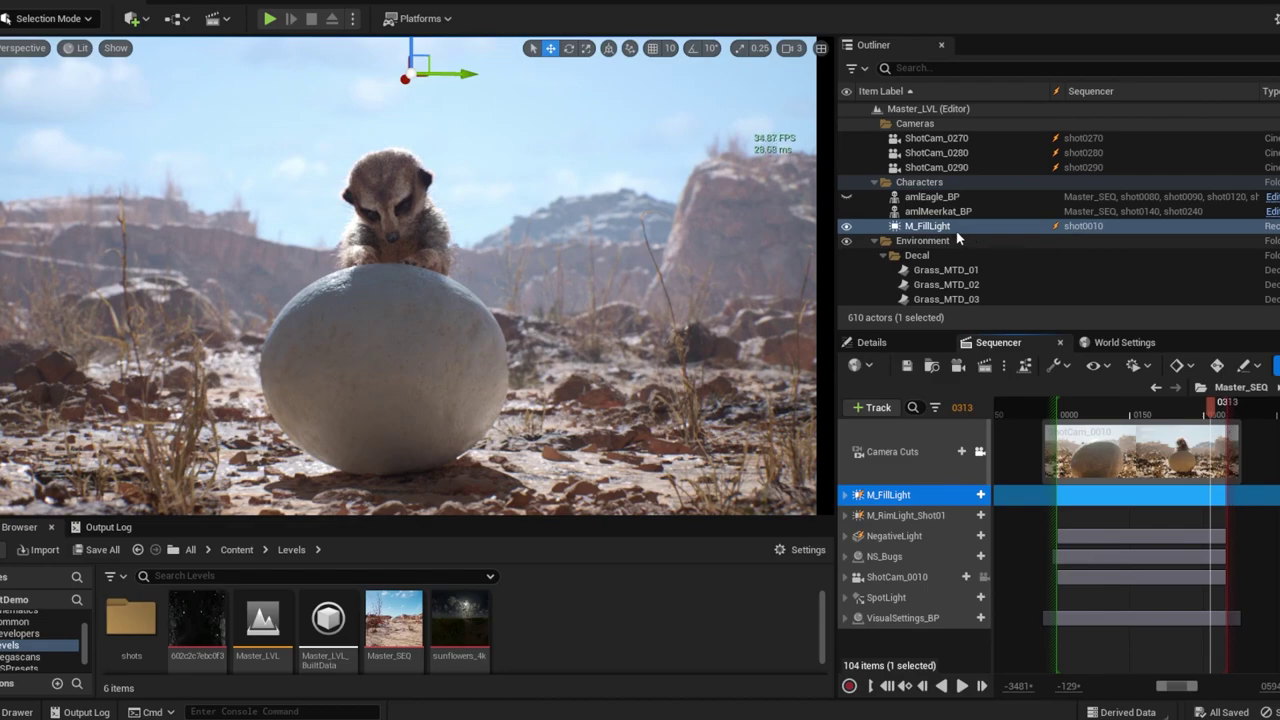
- Toggle the fill light's Lighting Channels 1 and 2, leaving only Channel 1 enabled, then return to Sequencer
click(862, 343)
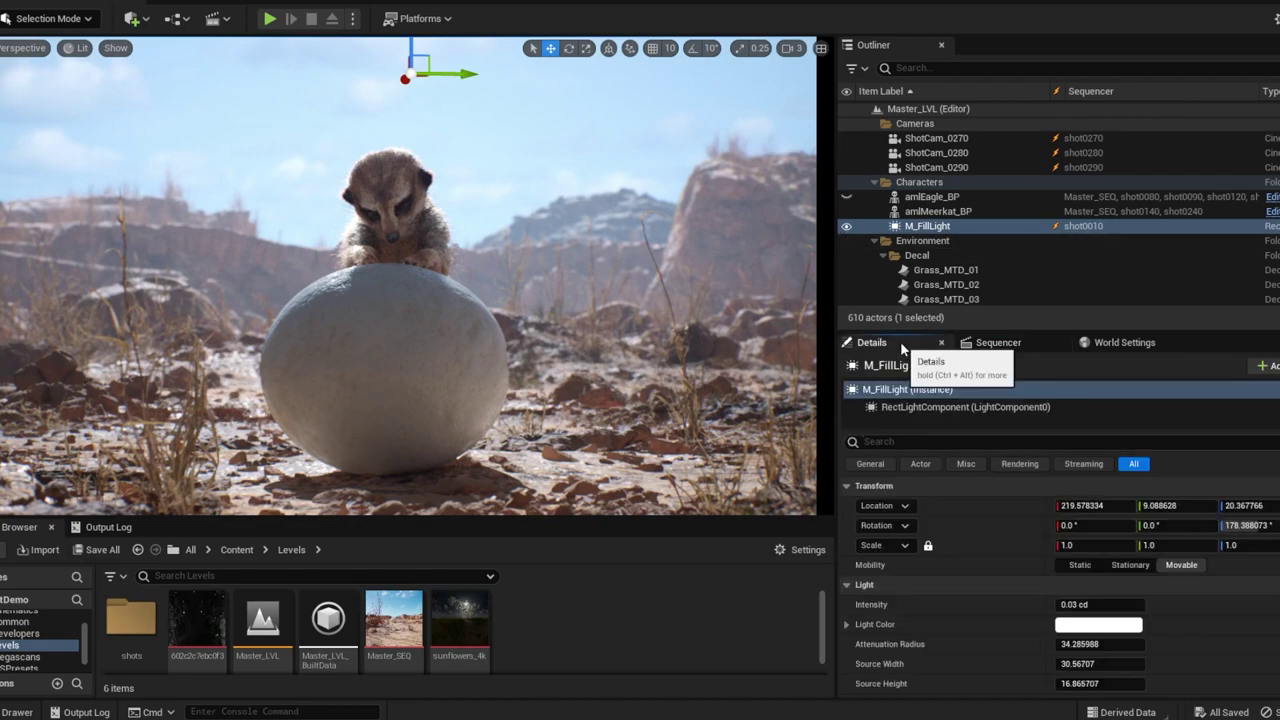
scroll(927, 610, down, 10)
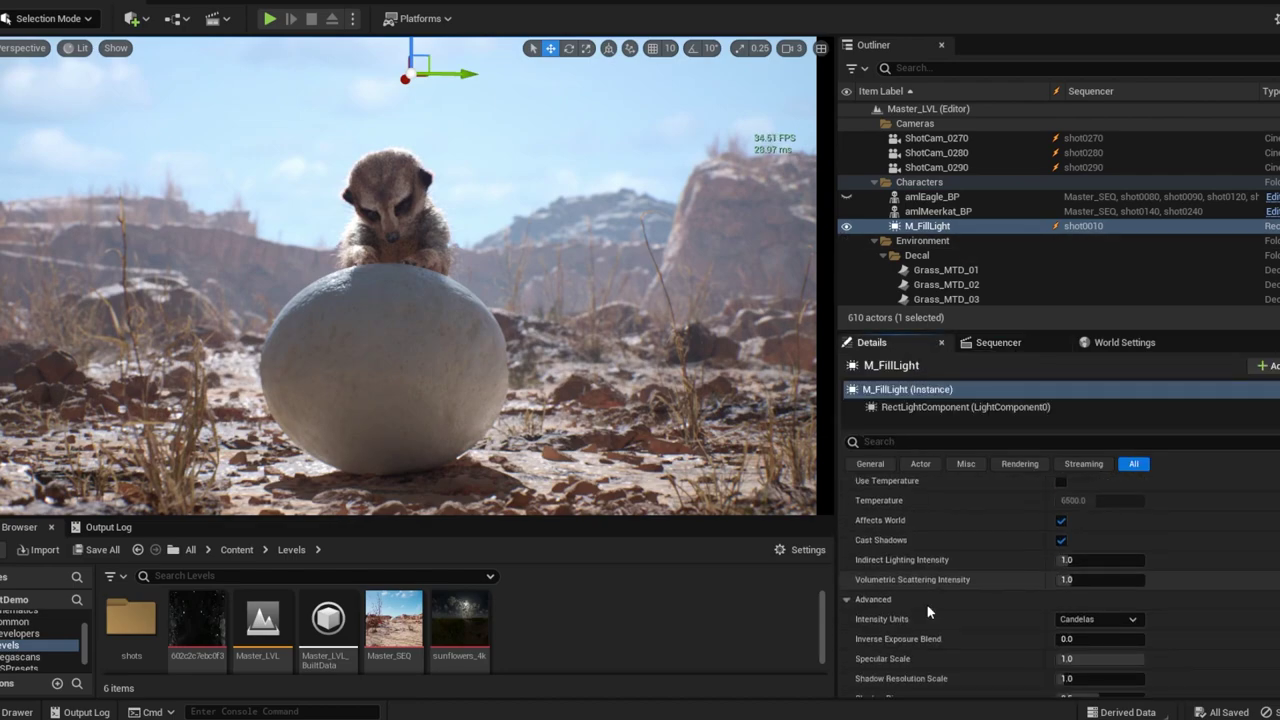
scroll(927, 608, down, 2)
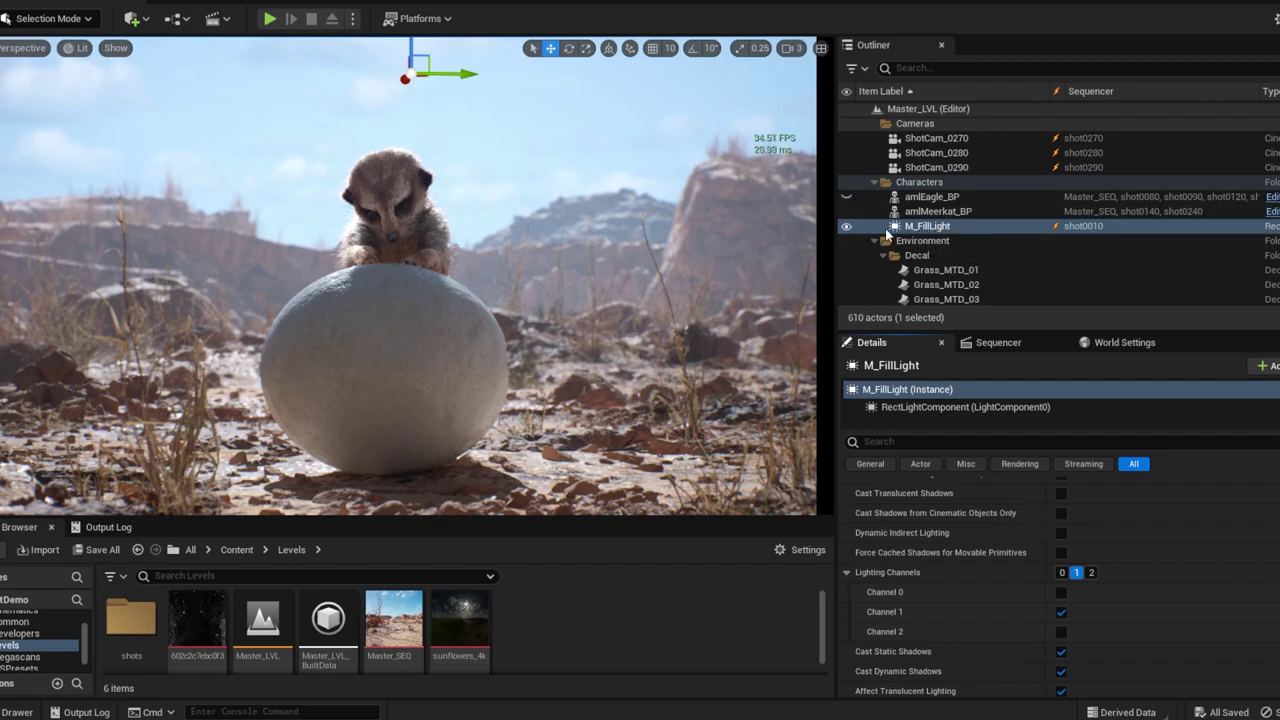
click(1077, 572)
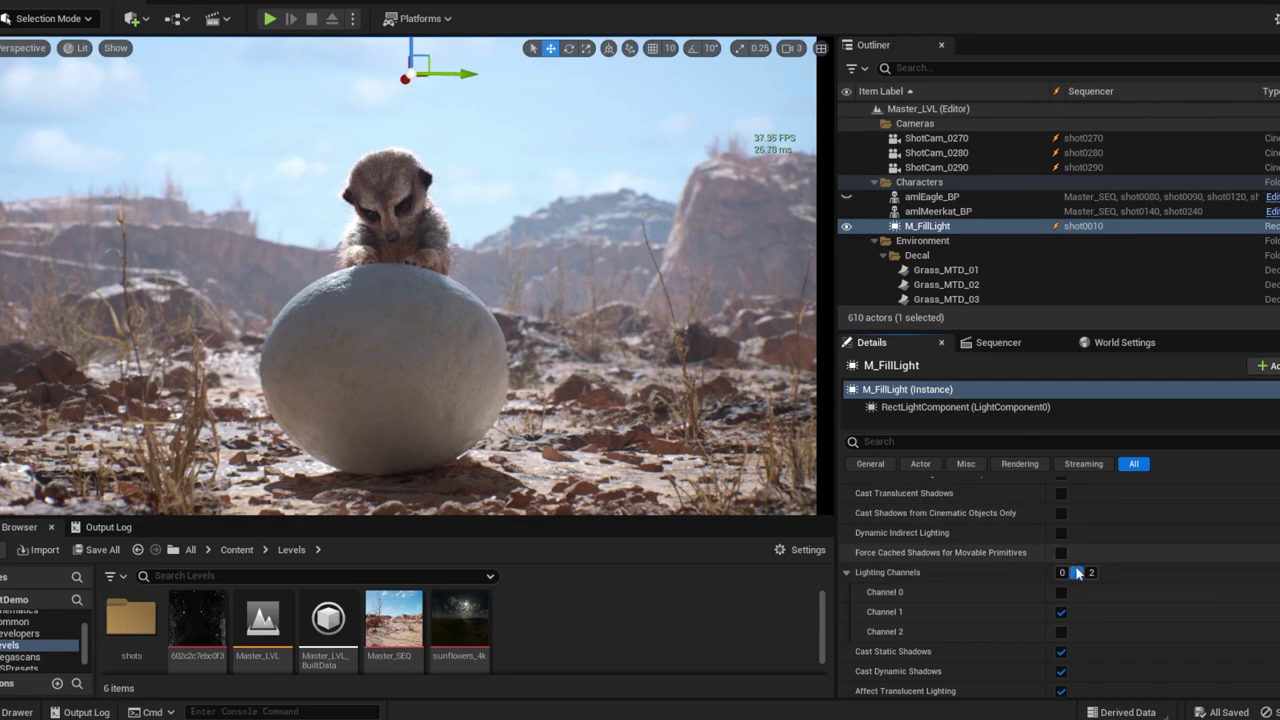
click(1077, 572)
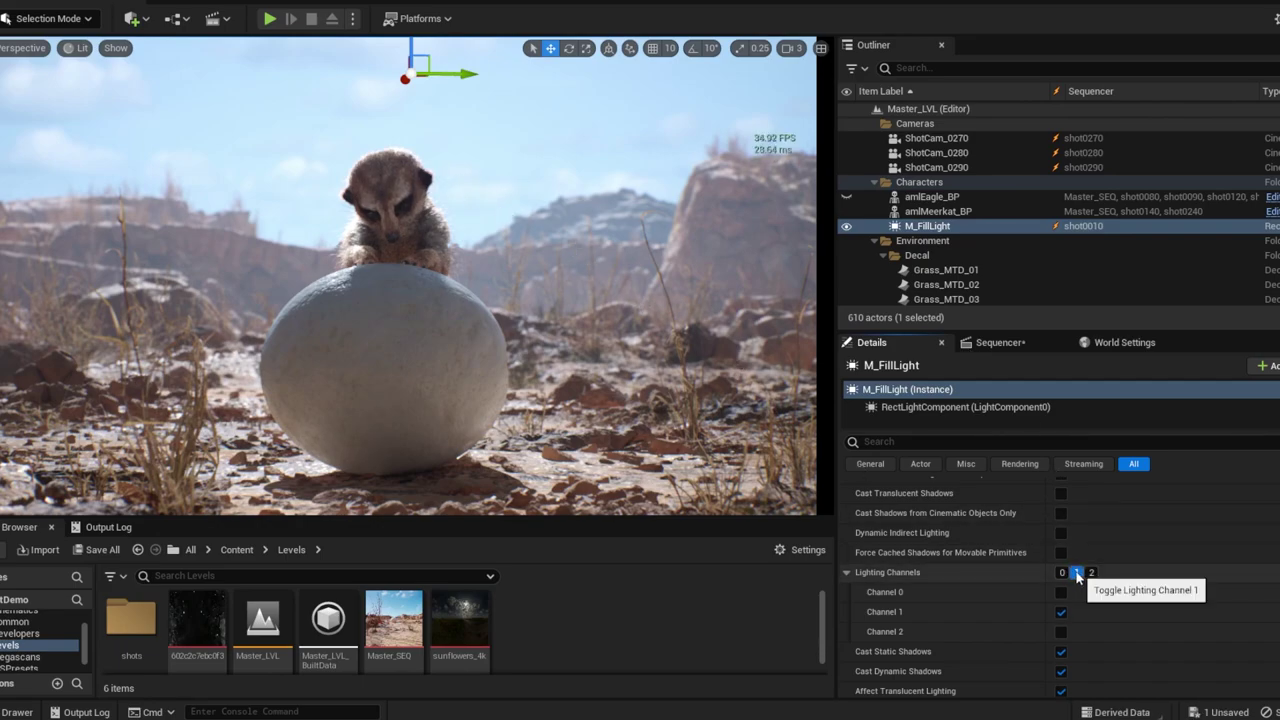
click(1091, 572)
click(1091, 572)
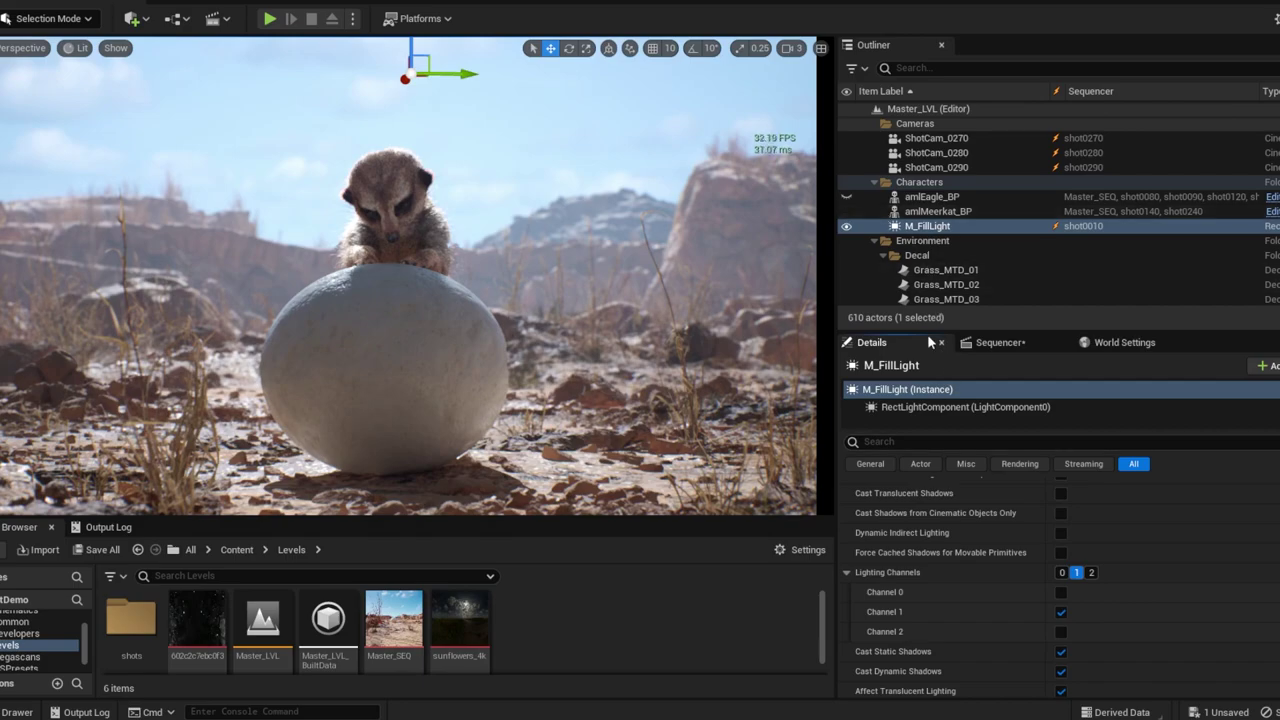
click(1032, 343)
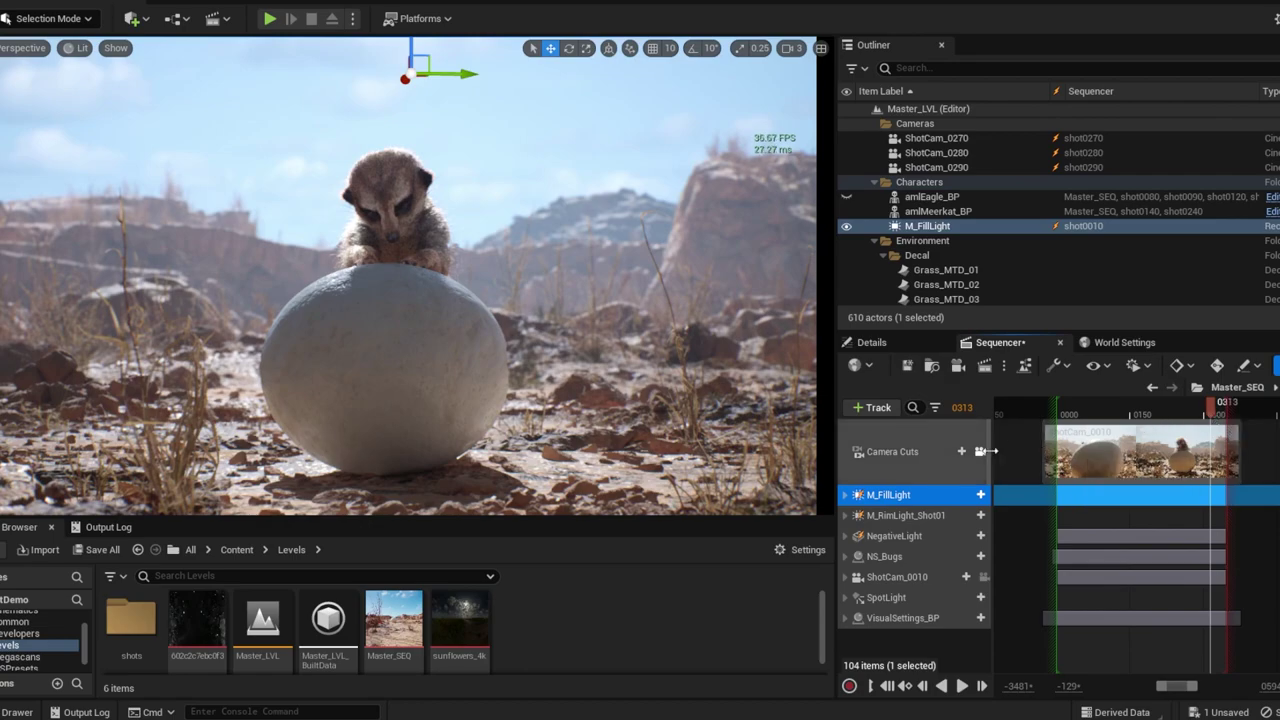
- Select NegativeLight, unlock the viewport, and fly around the egg to reveal the grey plane
click(891, 541)
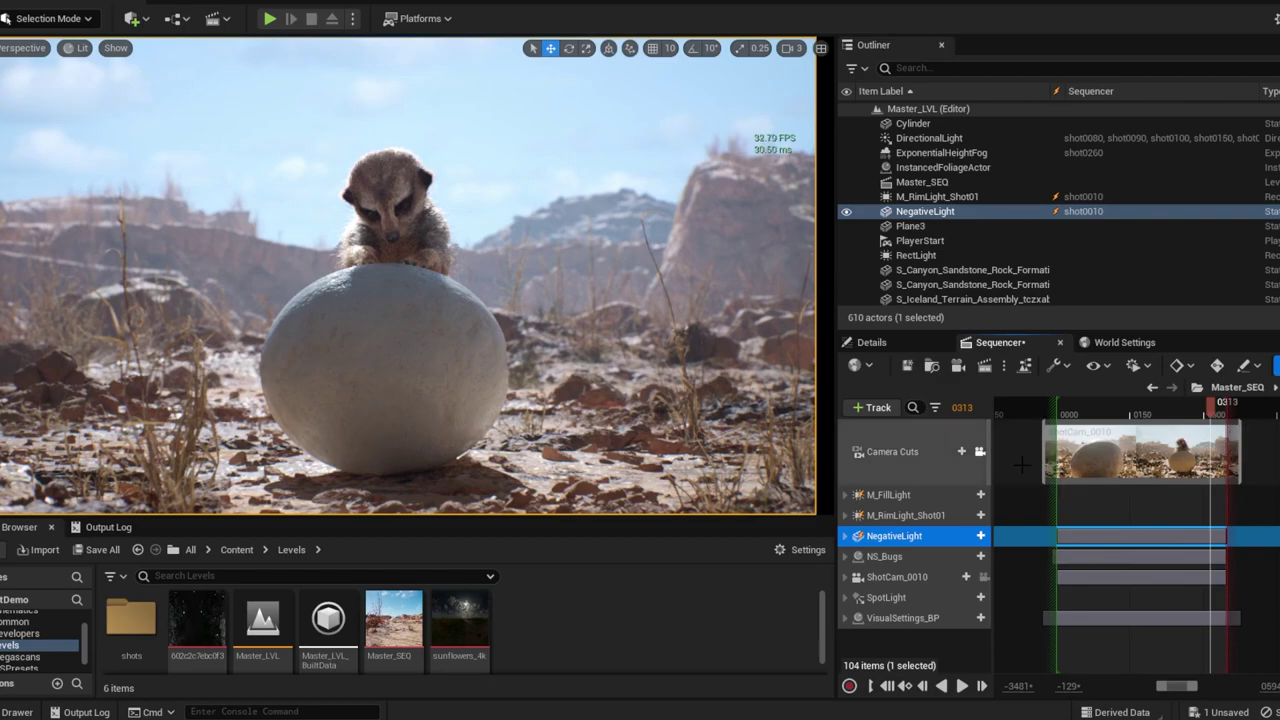
click(981, 452)
right_drag(448, 340, 505, 358)
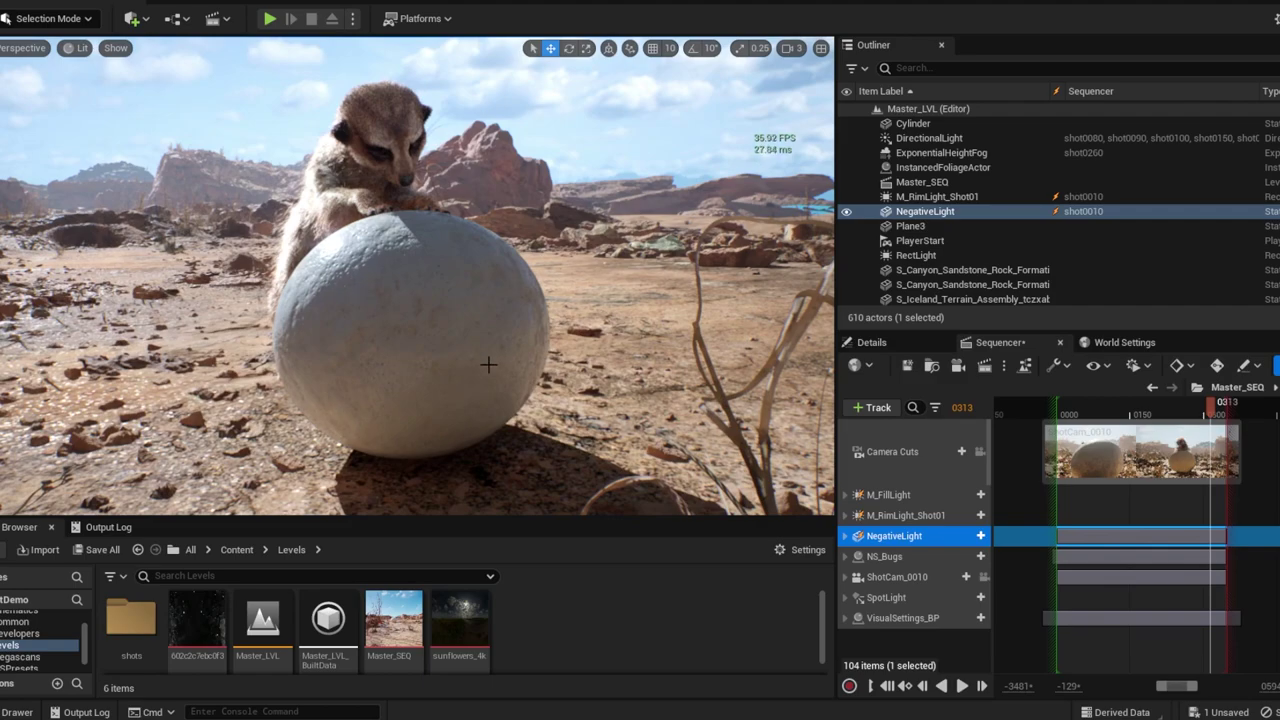
right_drag(495, 376, 504, 373)
right_drag(476, 192, 445, 343)
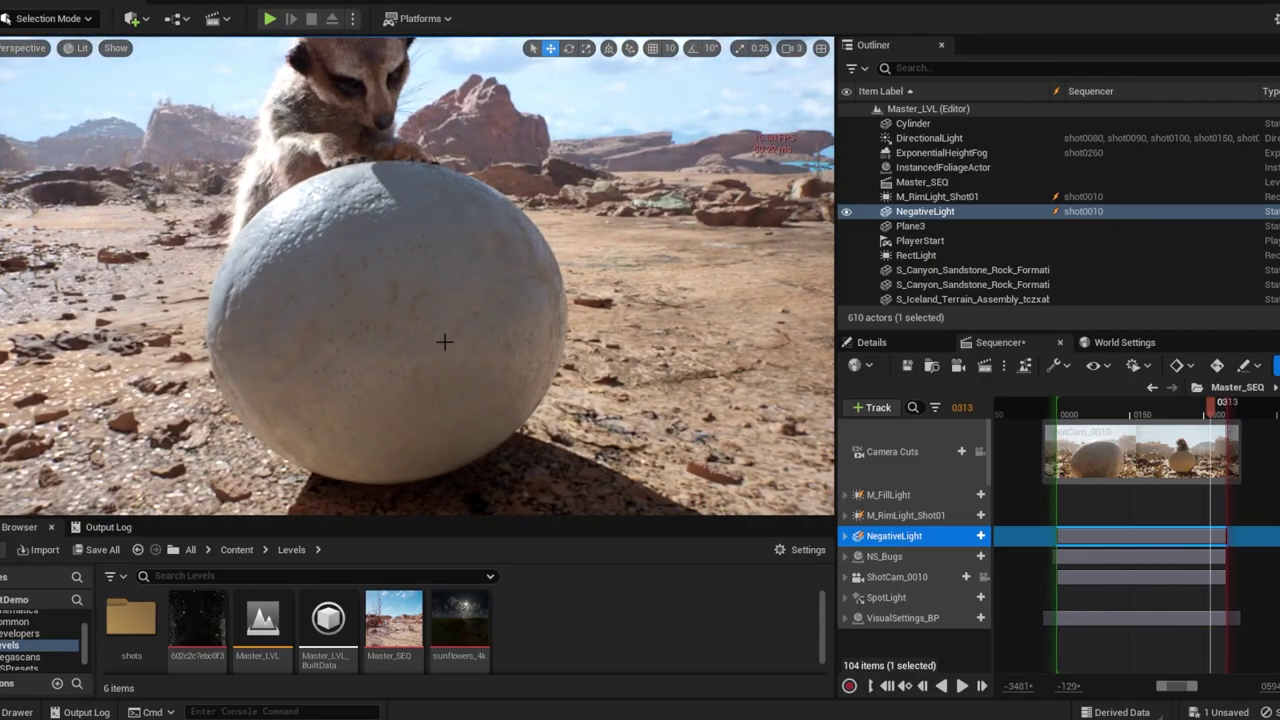
- Lock the view to the shot camera and toggle NegativeLight off and on to compare
click(847, 212)
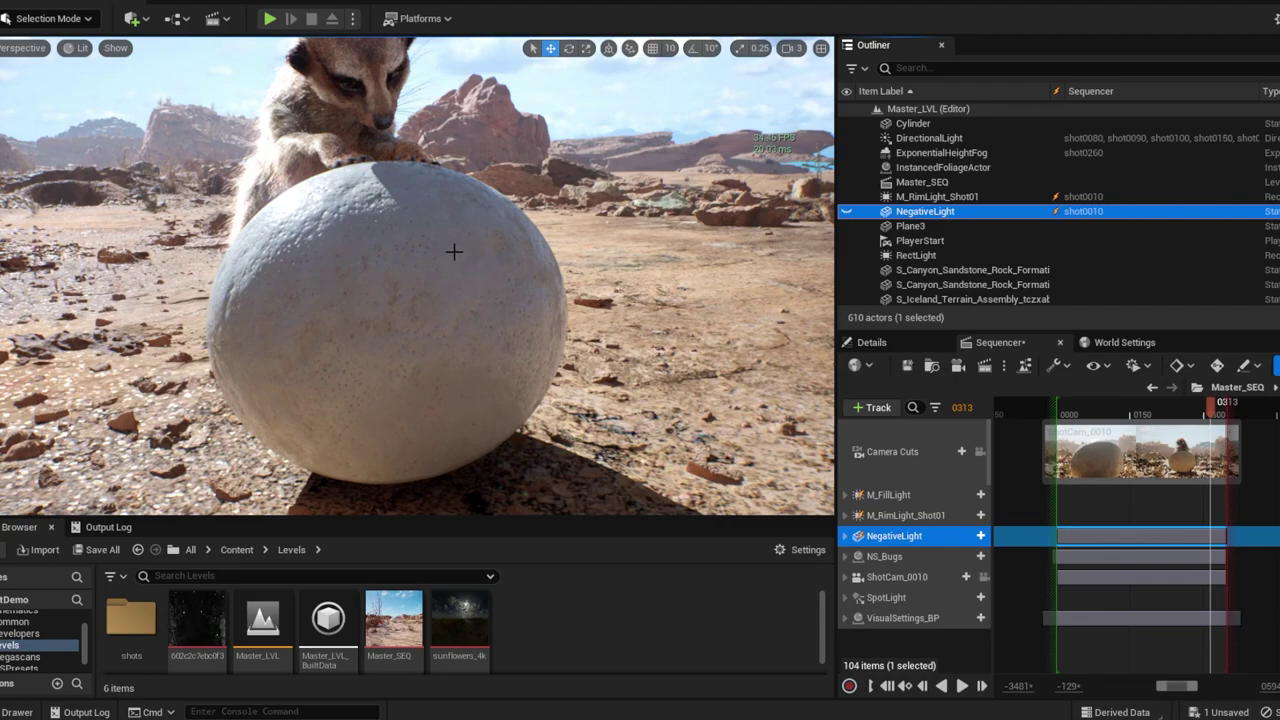
click(847, 212)
click(980, 451)
click(846, 214)
click(846, 214)
click(846, 214)
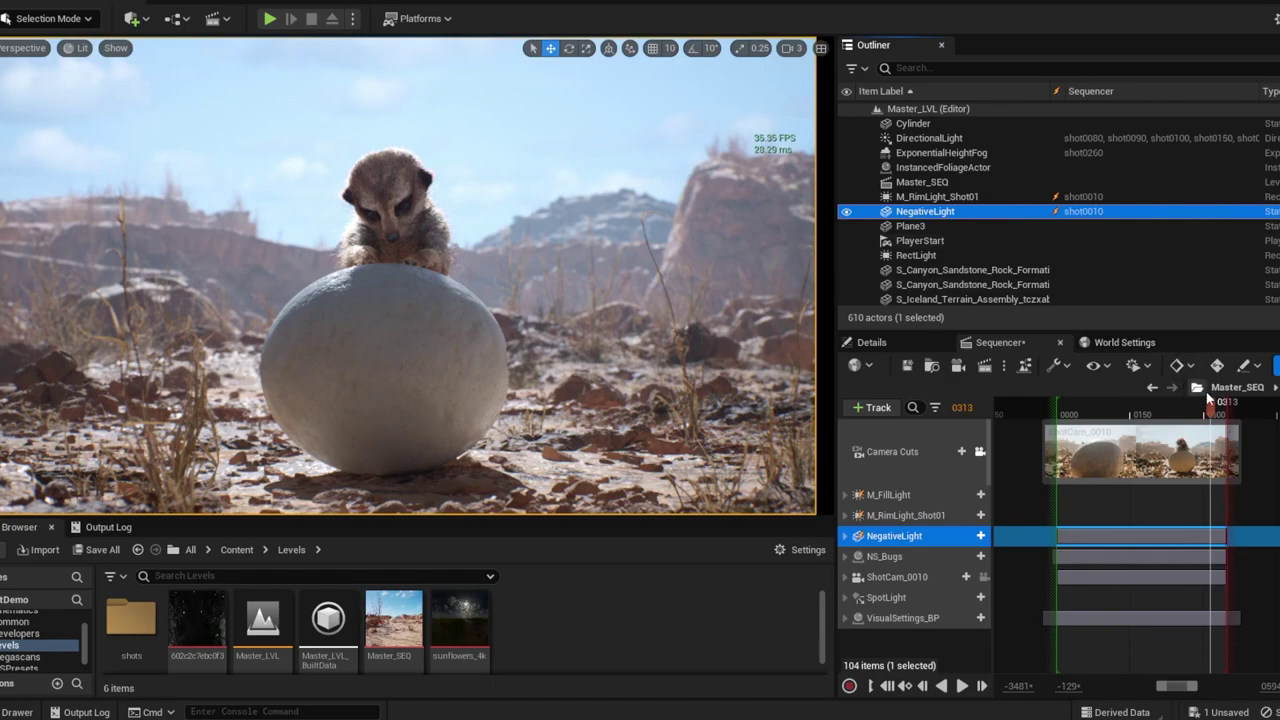
- Toggle NegativeLight off and on twice more, leaving it visible
click(846, 212)
click(846, 212)
click(846, 212)
click(846, 212)
- Free the view from the shot camera and slide the NegativeLight plane left and down
click(980, 451)
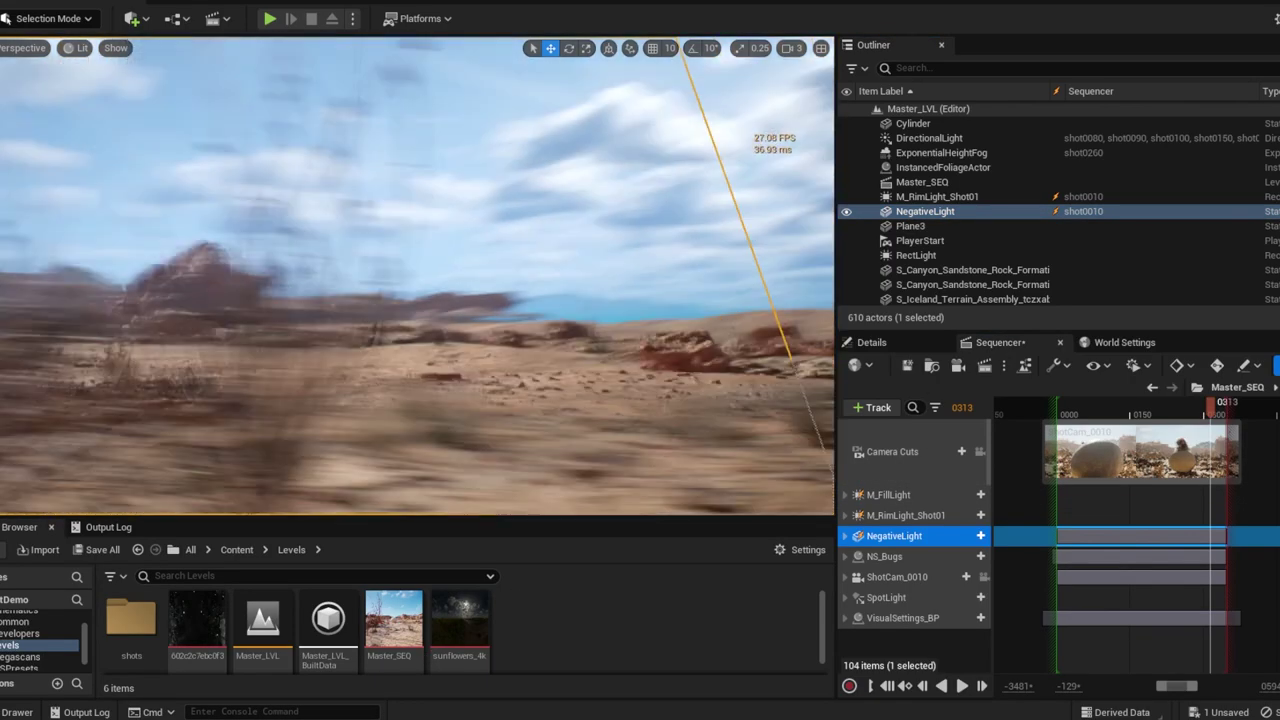
right_drag(400, 366, 400, 366)
drag(372, 348, 177, 421)
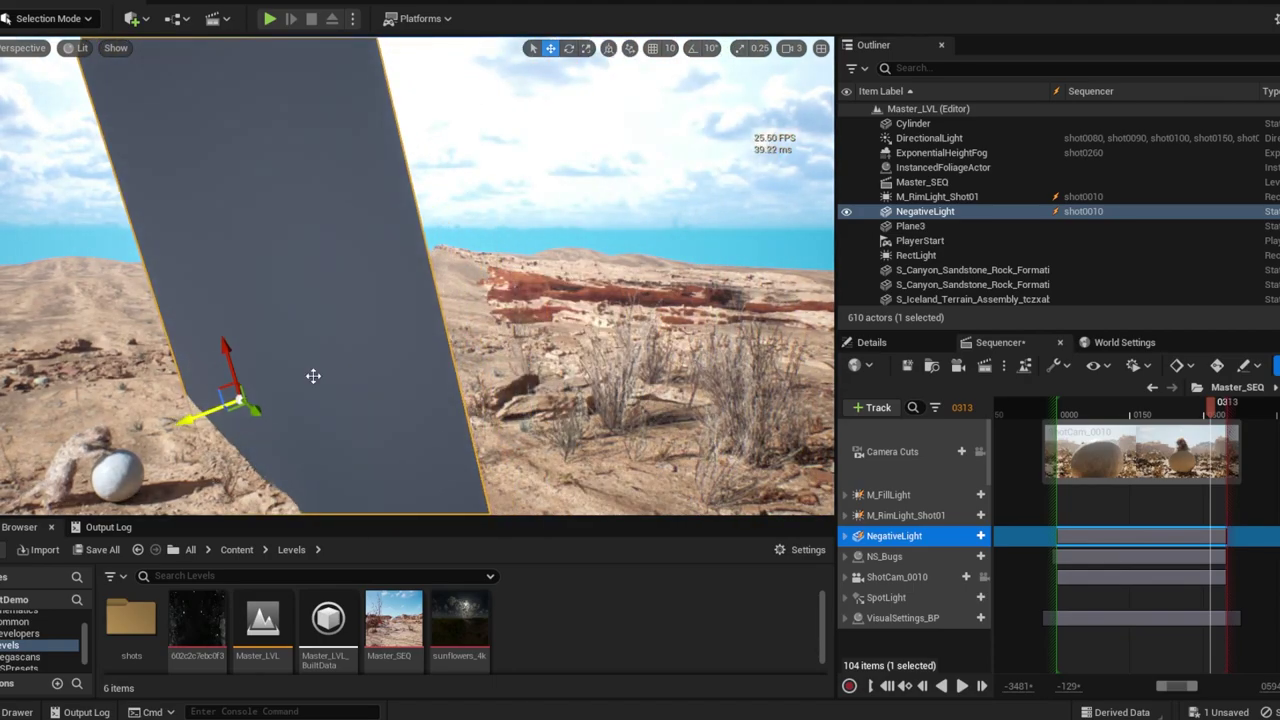
- Back in the shot camera, toggle NegativeLight off and on, then scrub around frame 0300
click(980, 452)
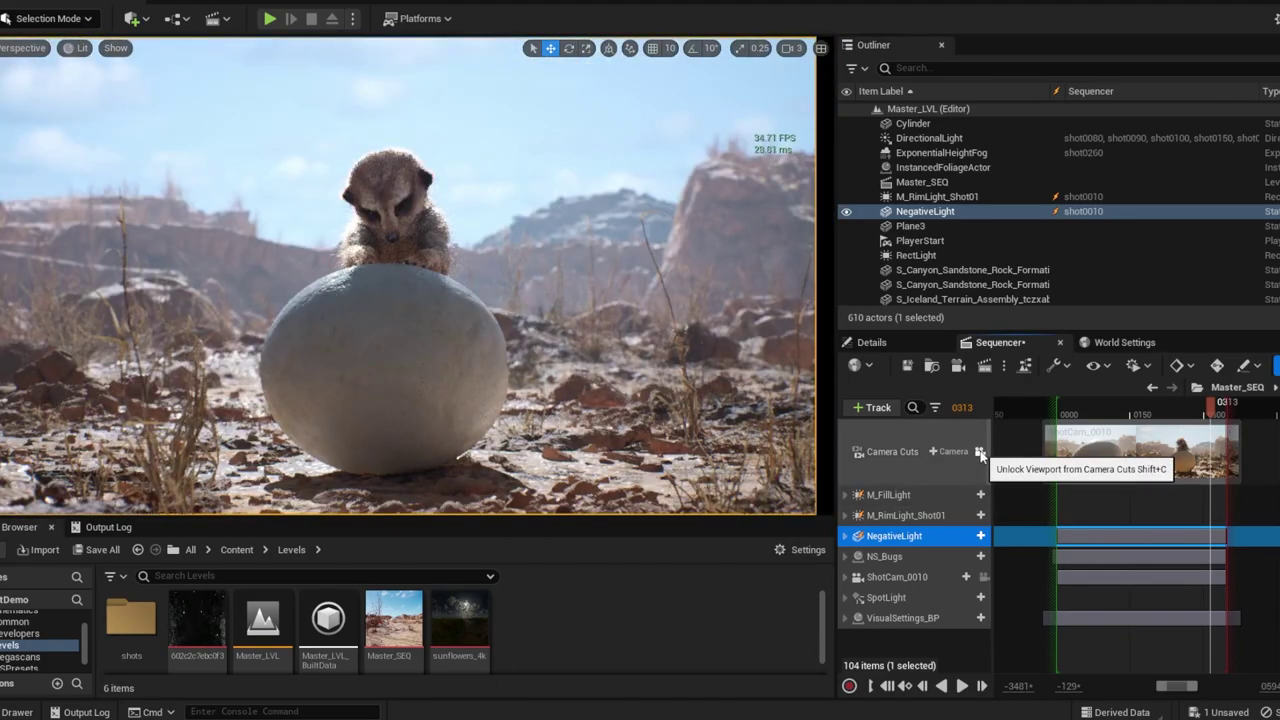
click(848, 213)
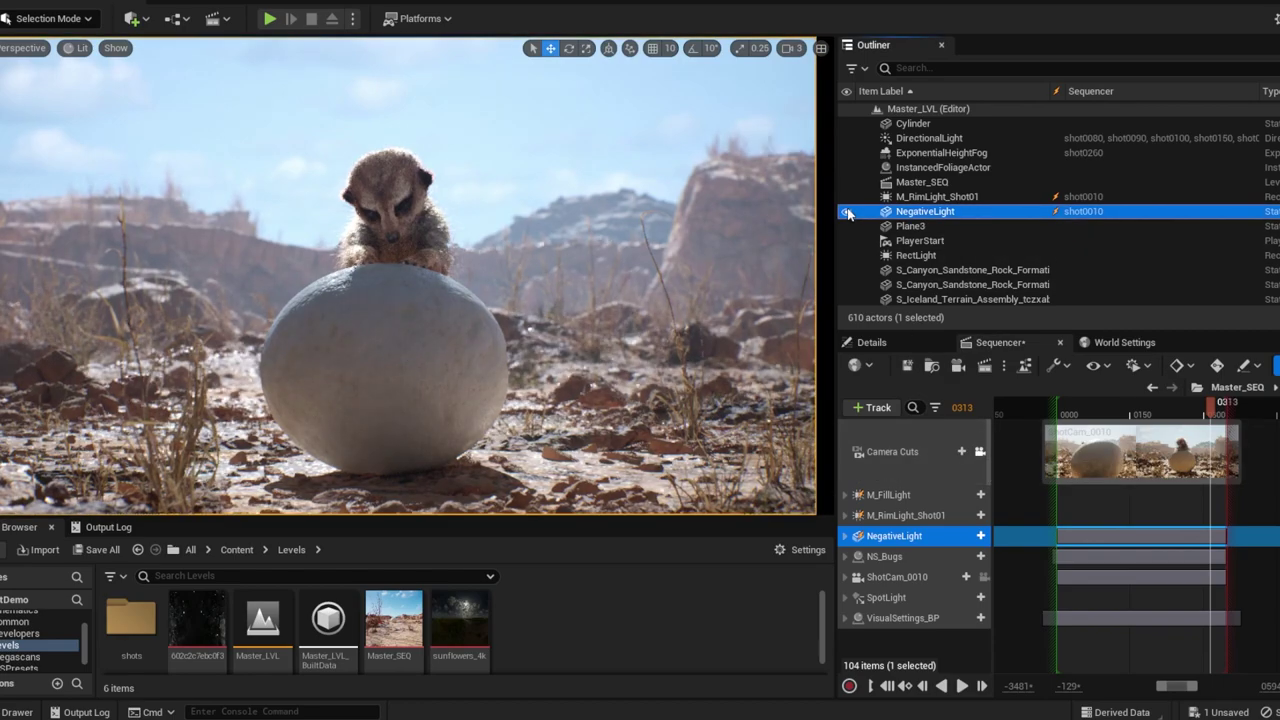
click(846, 212)
click(846, 212)
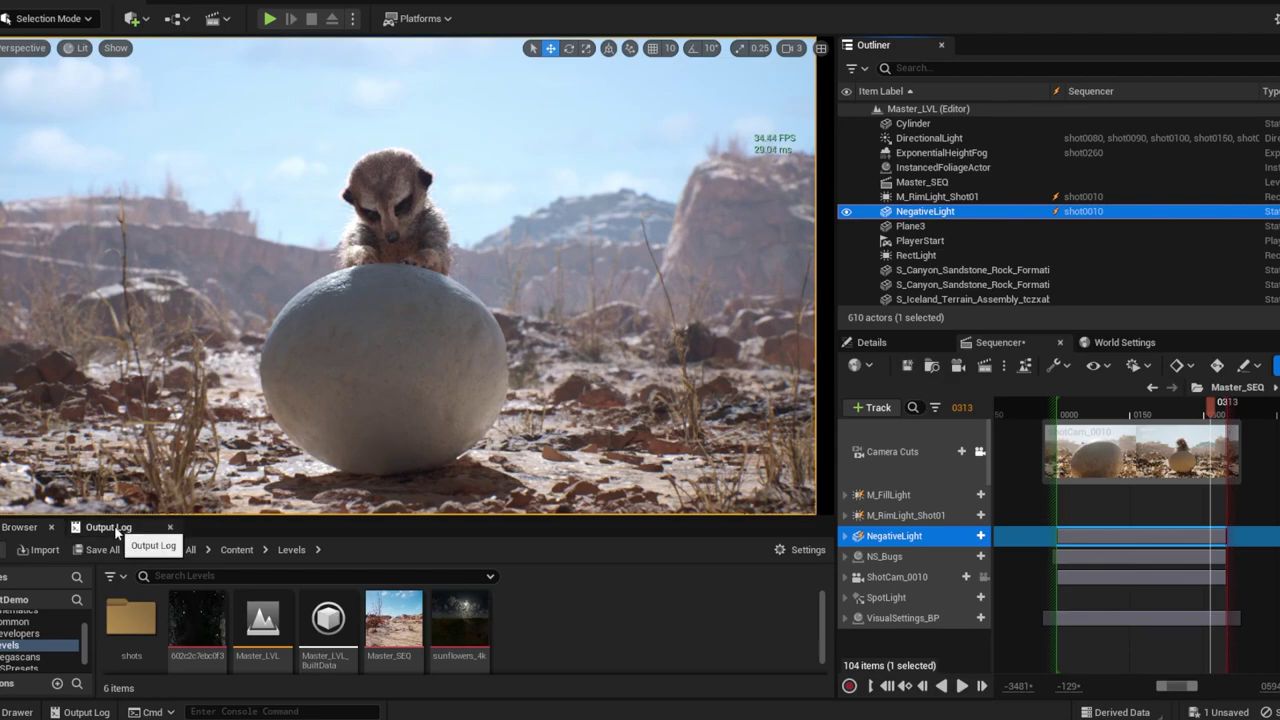
click(1204, 416)
mouse_move(1204, 416)
mouse_down()
mouse_move(1177, 410)
mouse_move(1209, 404)
mouse_up()
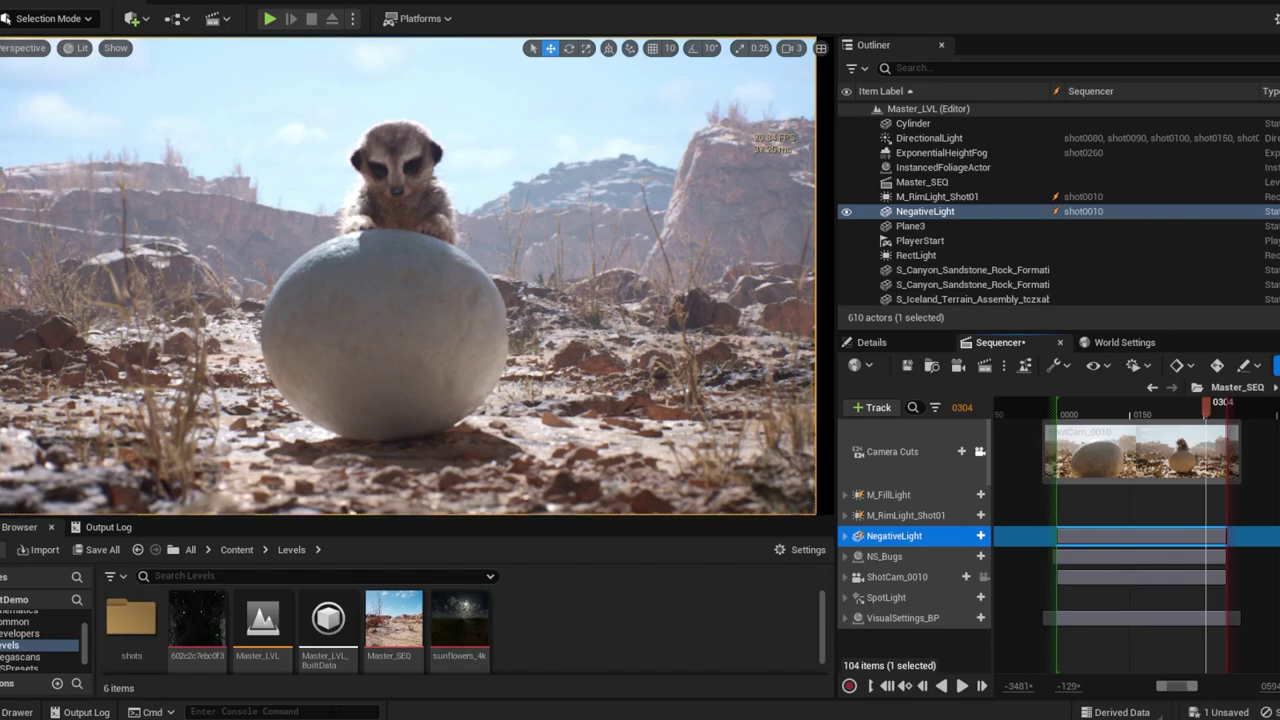
- In the Output Log console, set the VirtualShadowMap SamplingBias to 7
click(106, 527)
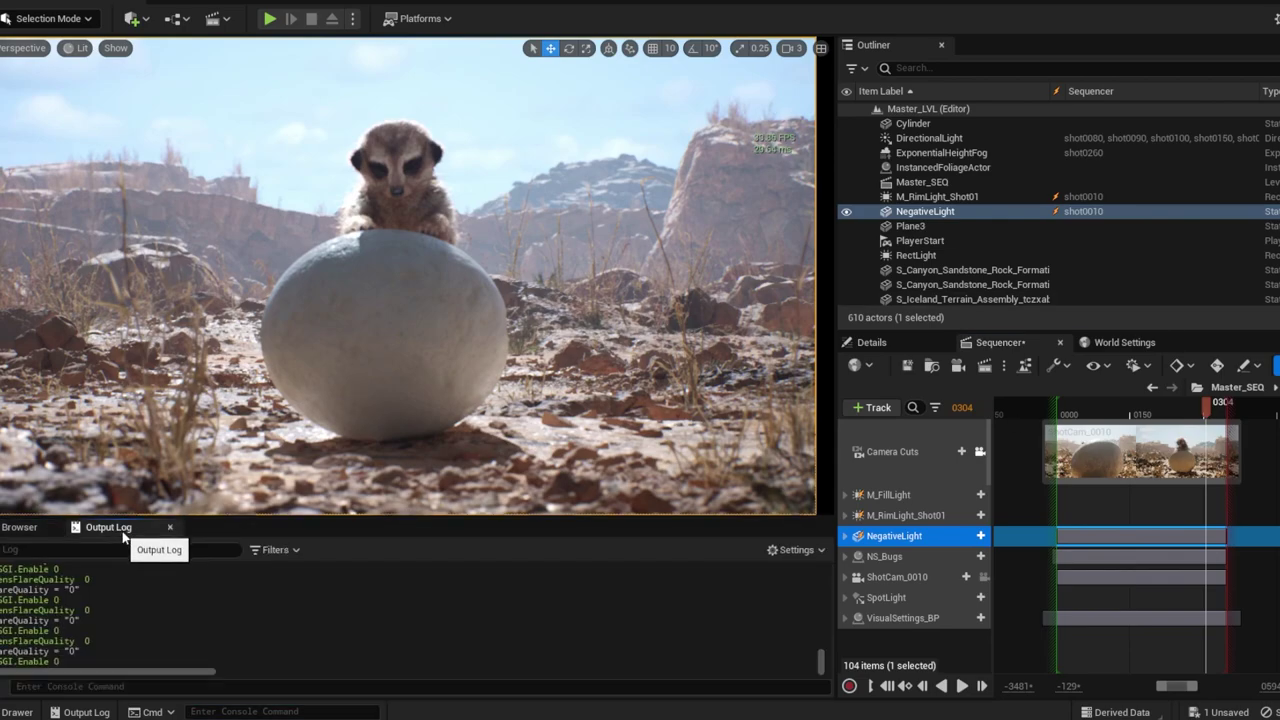
click(196, 686)
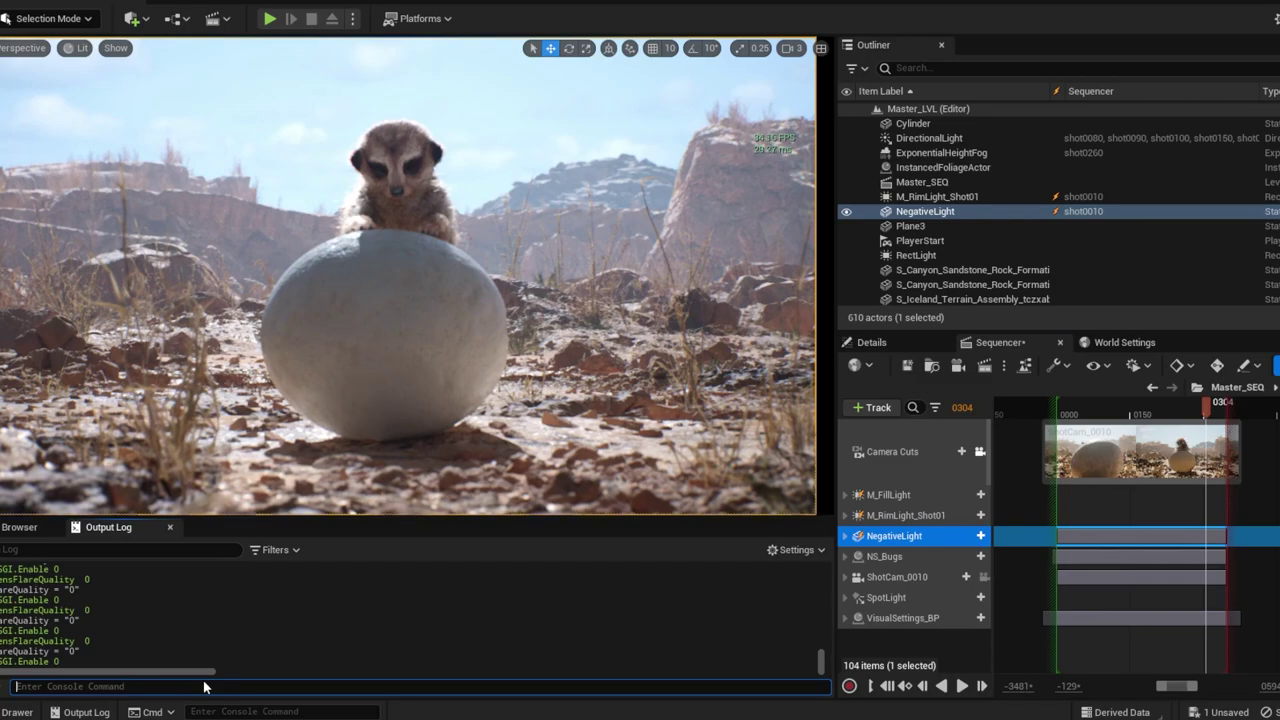
key(Up)
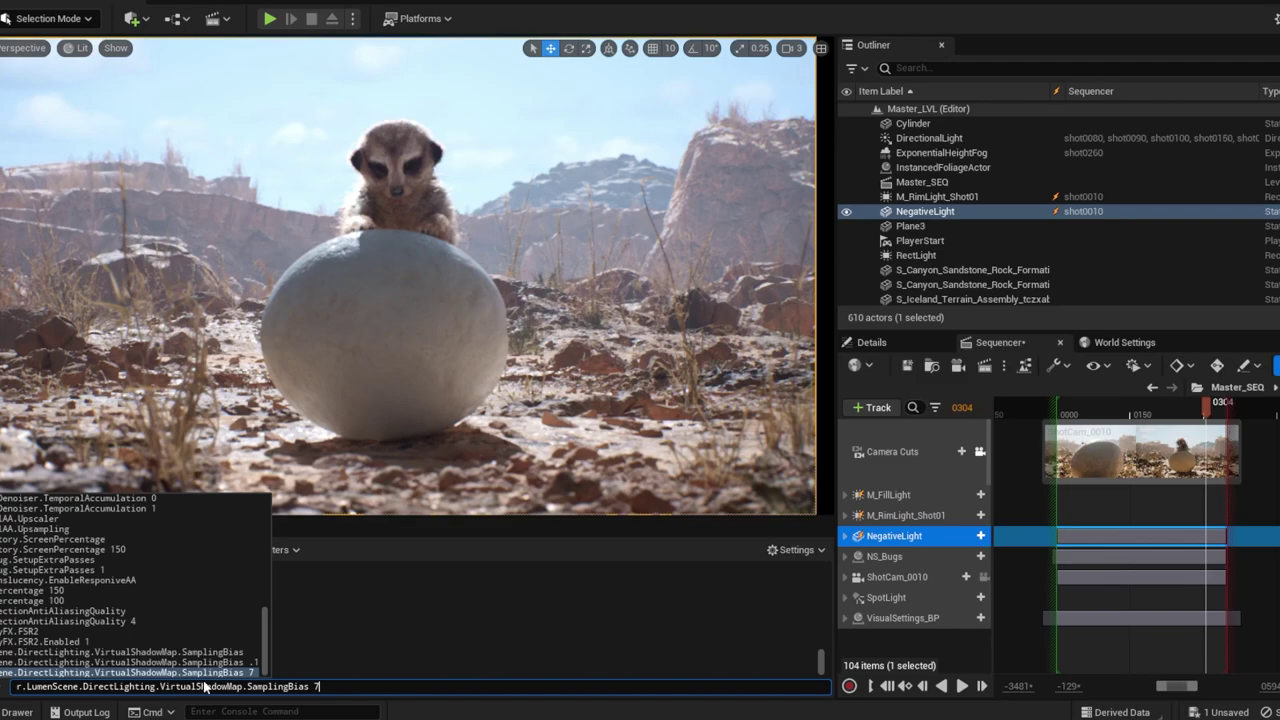
key(BackSpace)
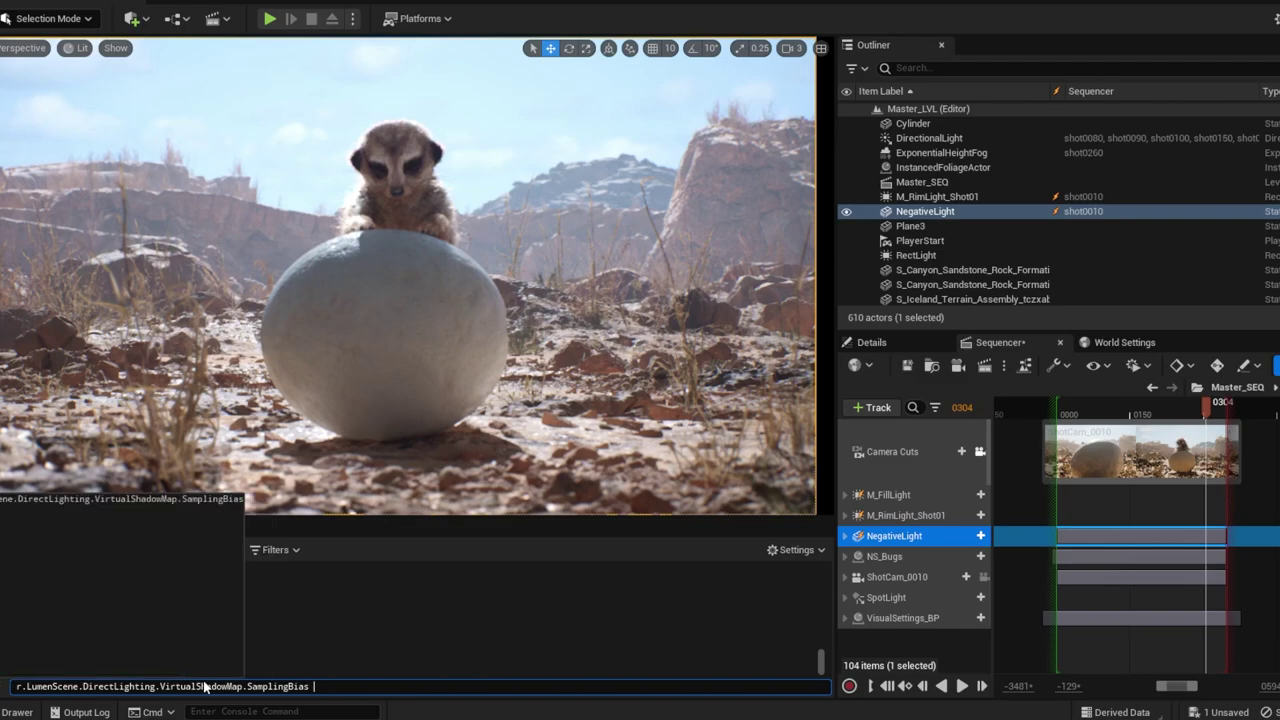
text(7)
key(Return)
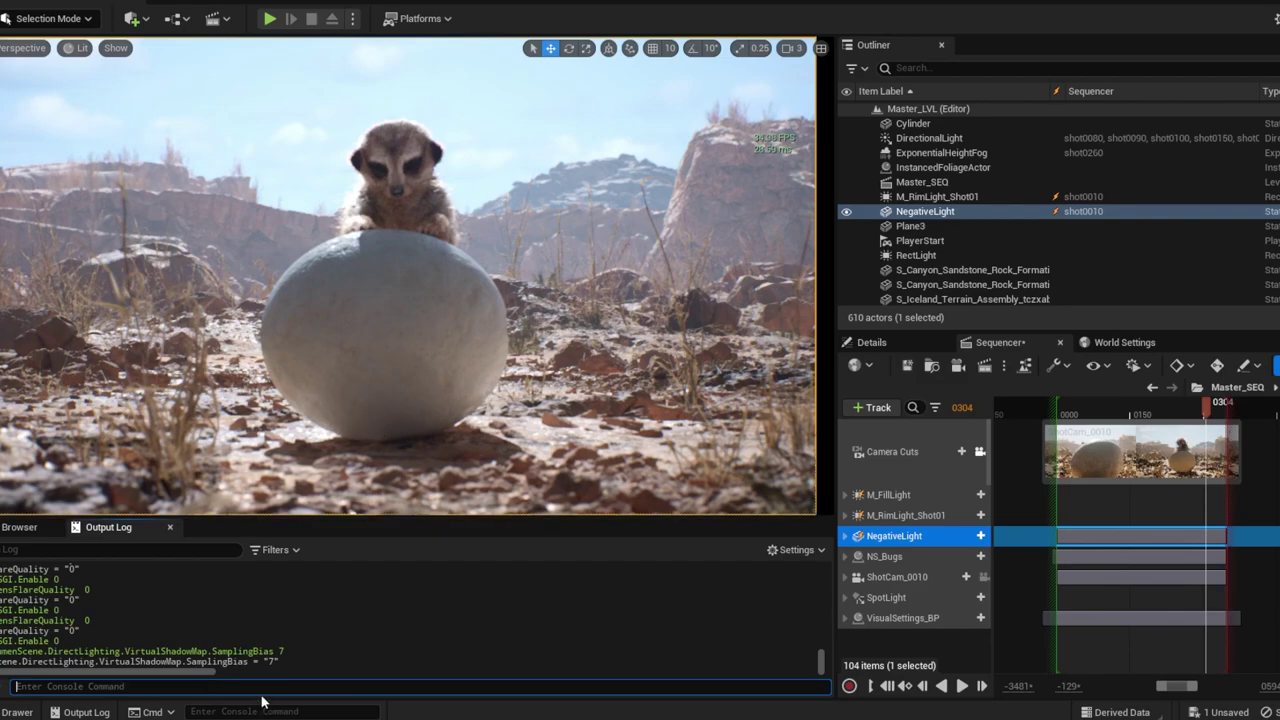
- Rerun the sampling bias command at 0.1, then at 7 again
key(Up)
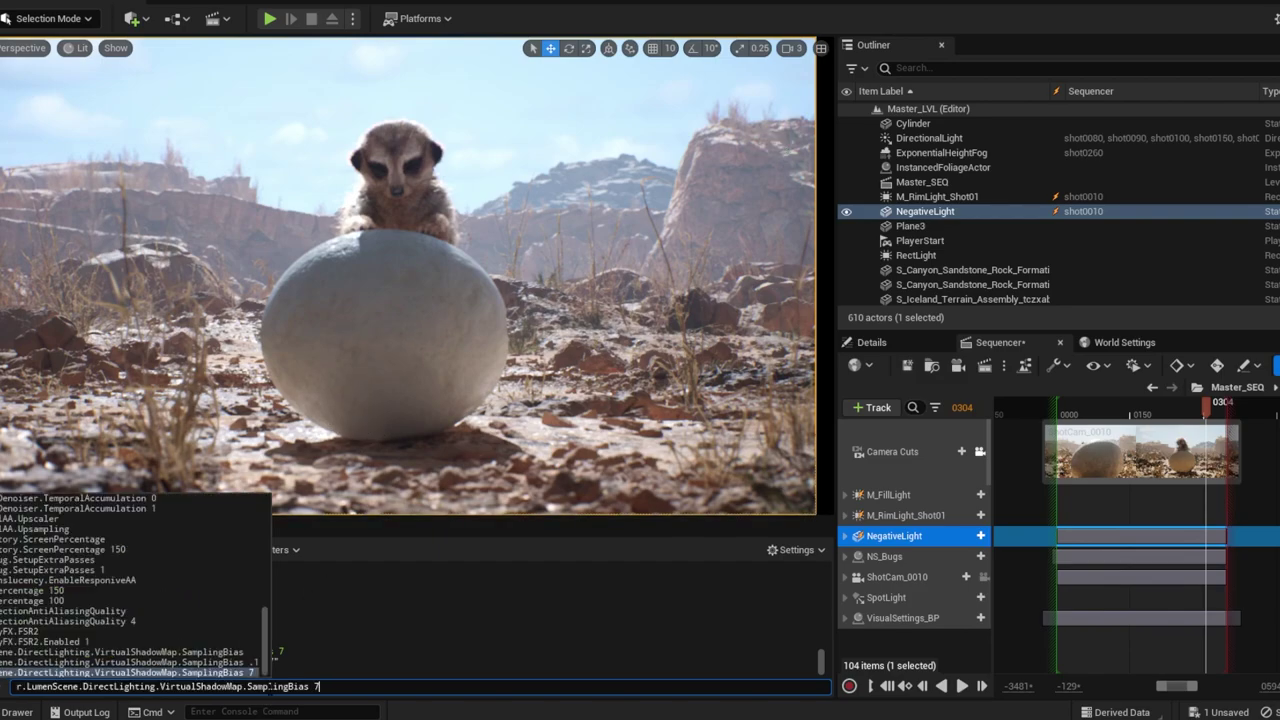
key(Up)
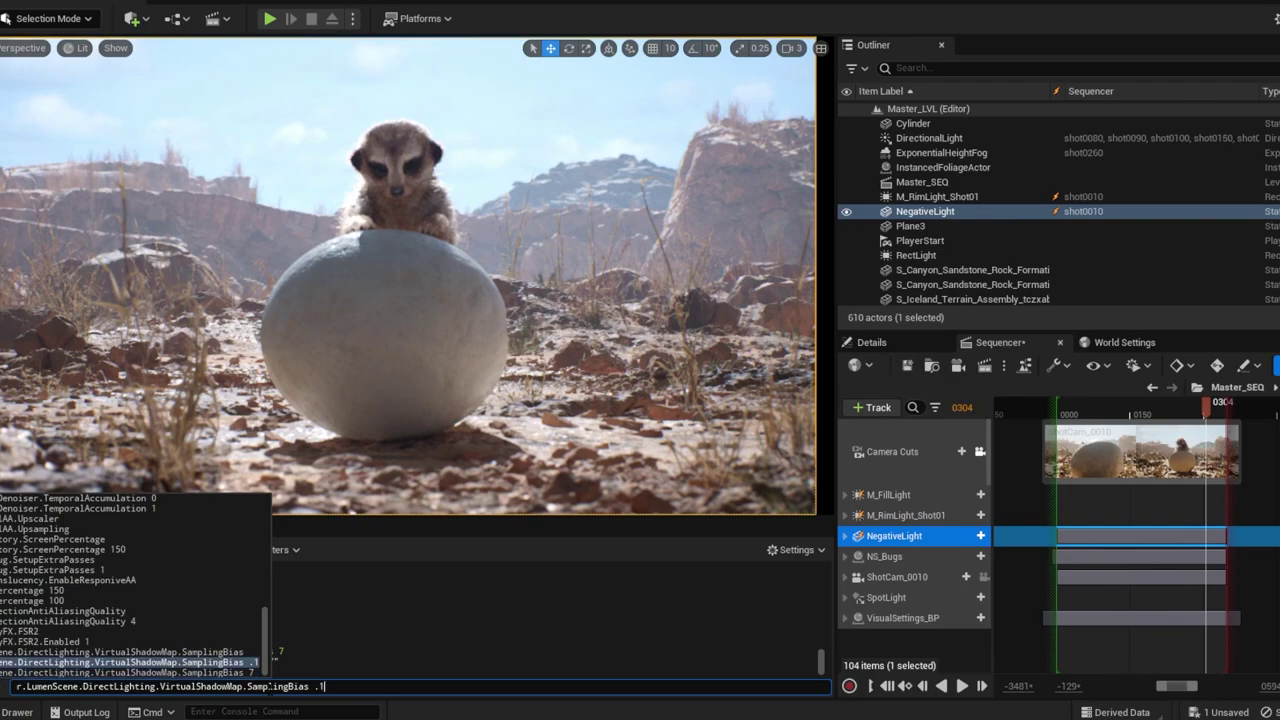
key(Return)
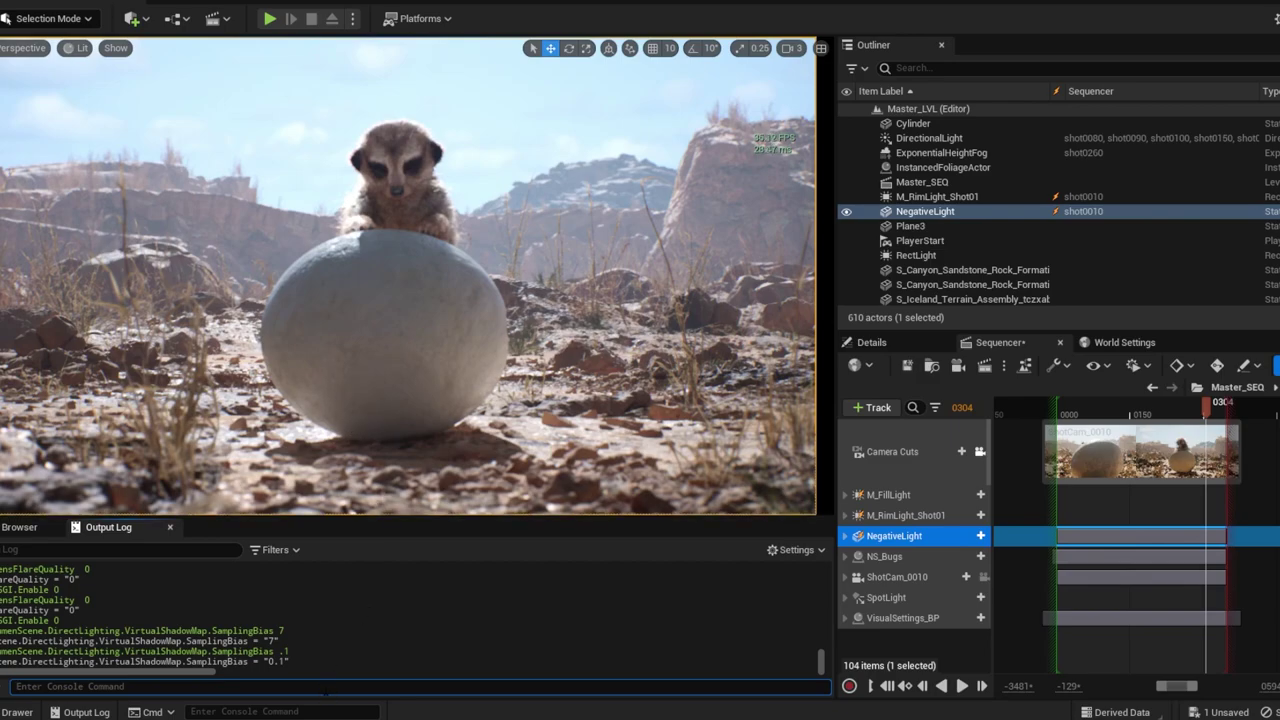
key(Up)
key(Up)
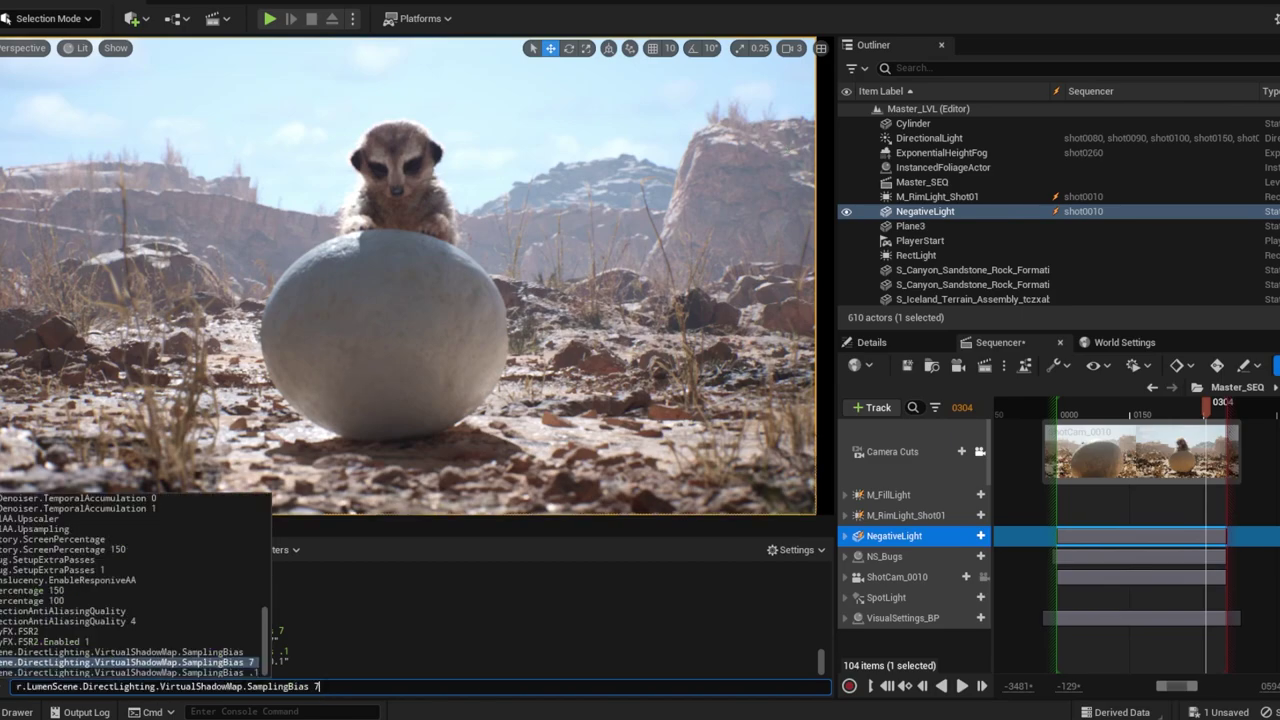
key(Return)
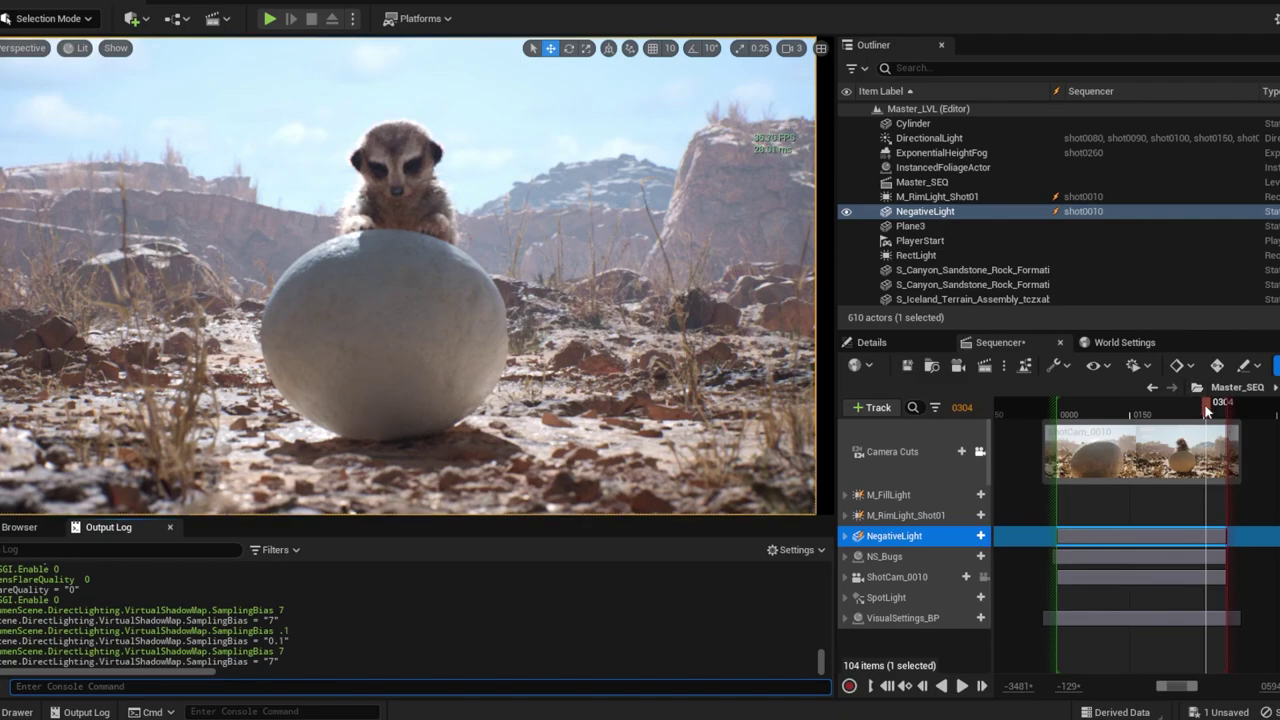
- Return to Master_SEQ, scrub to frame 0509, and apply a sampling bias of 0.1
click(1237, 387)
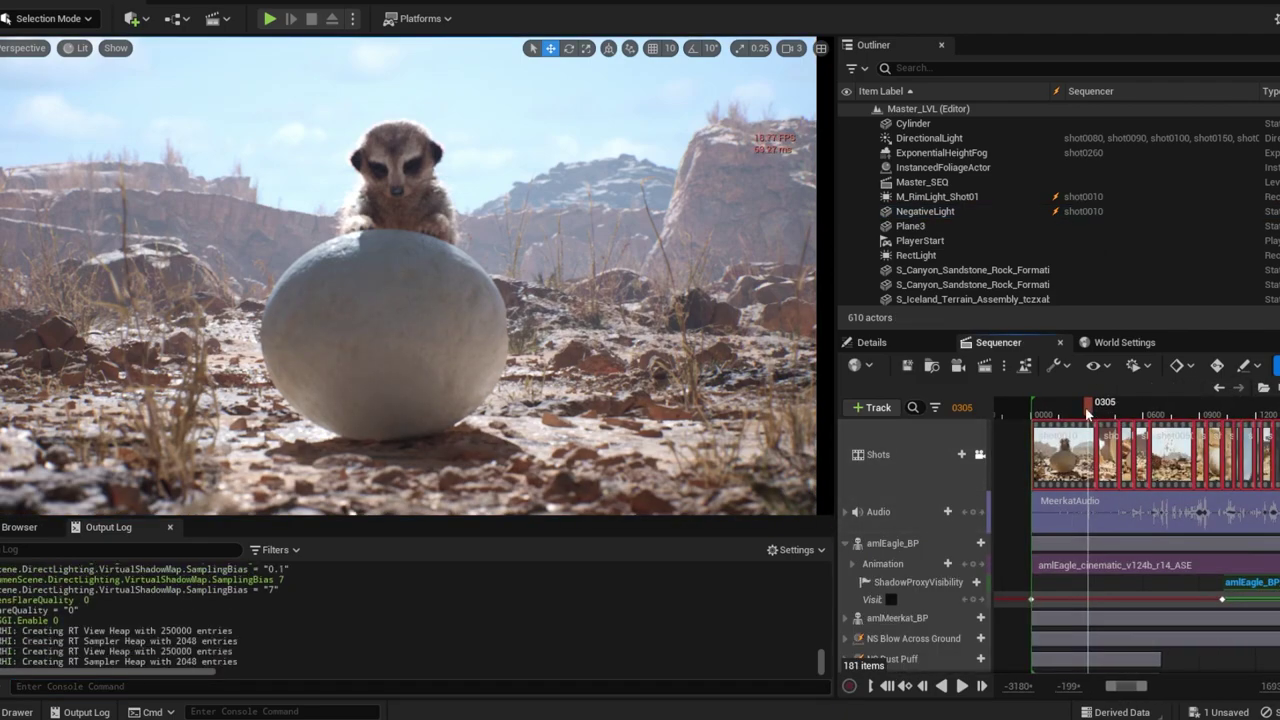
click(1098, 410)
drag(1098, 410, 1128, 410)
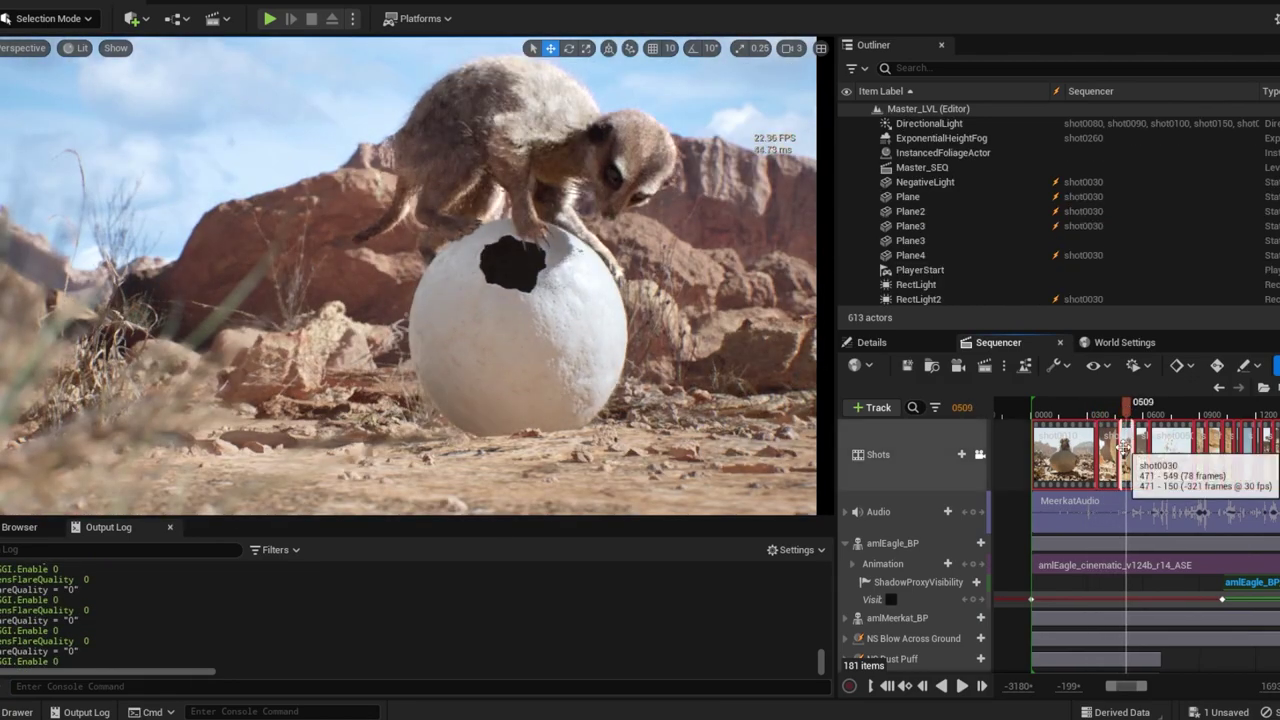
click(428, 686)
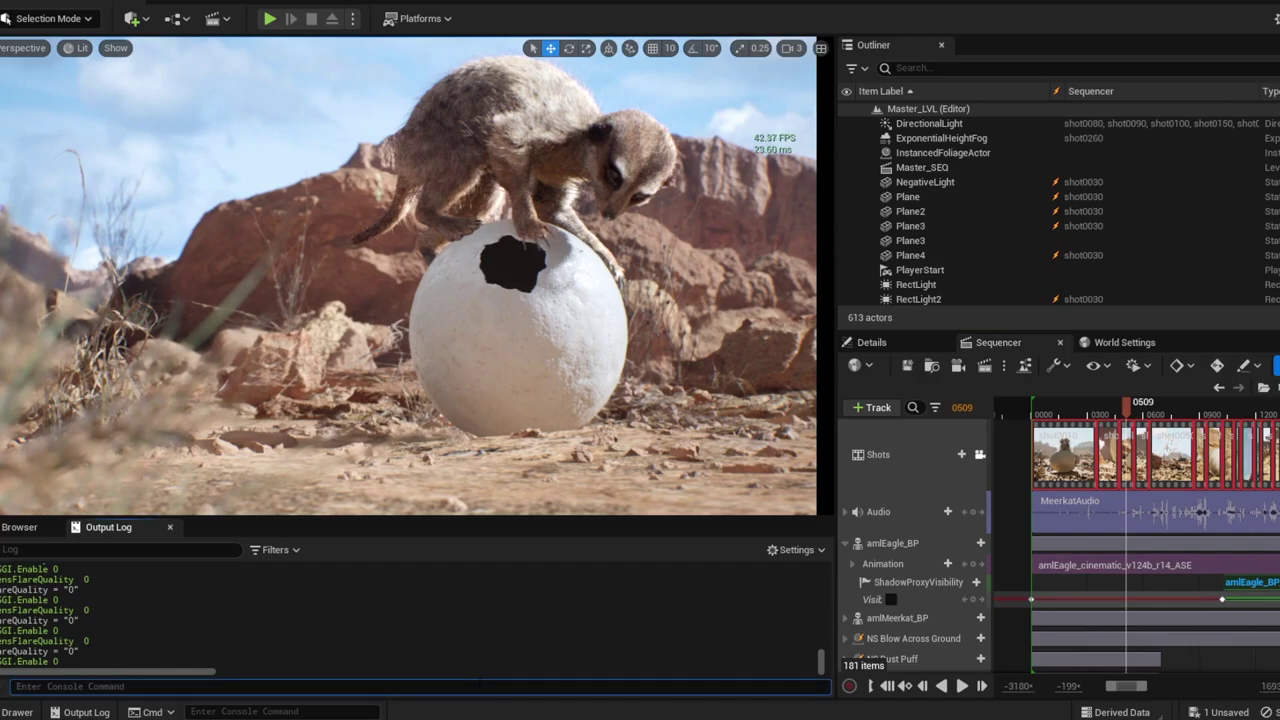
key(Up)
key(Up)
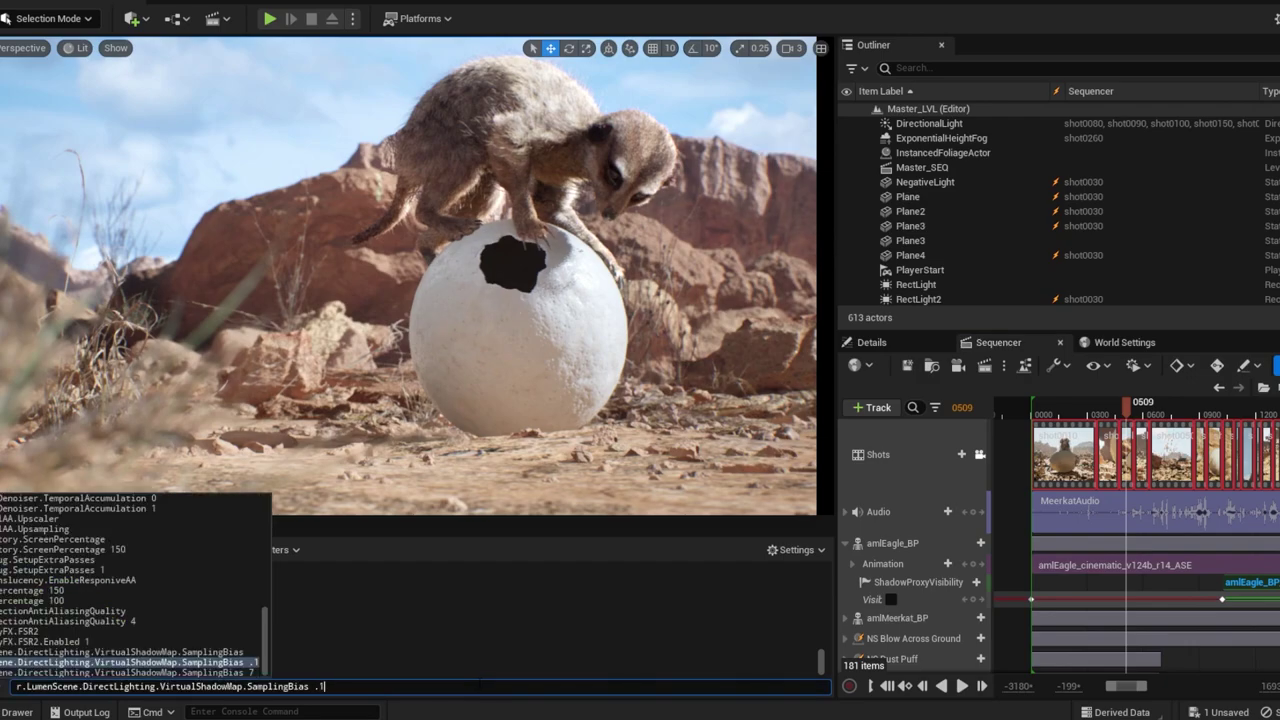
key(Return)
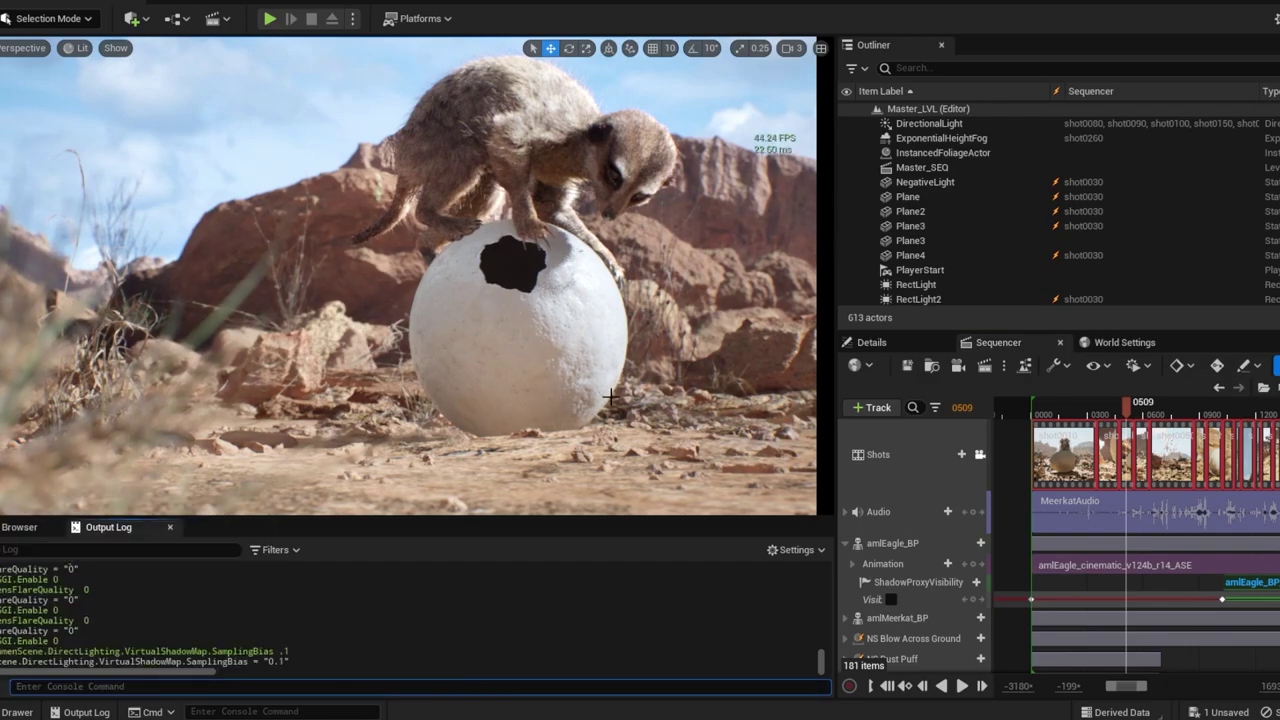
- At frame 0520, apply sampling bias 7, then 0.1 again
drag(1127, 407, 1130, 407)
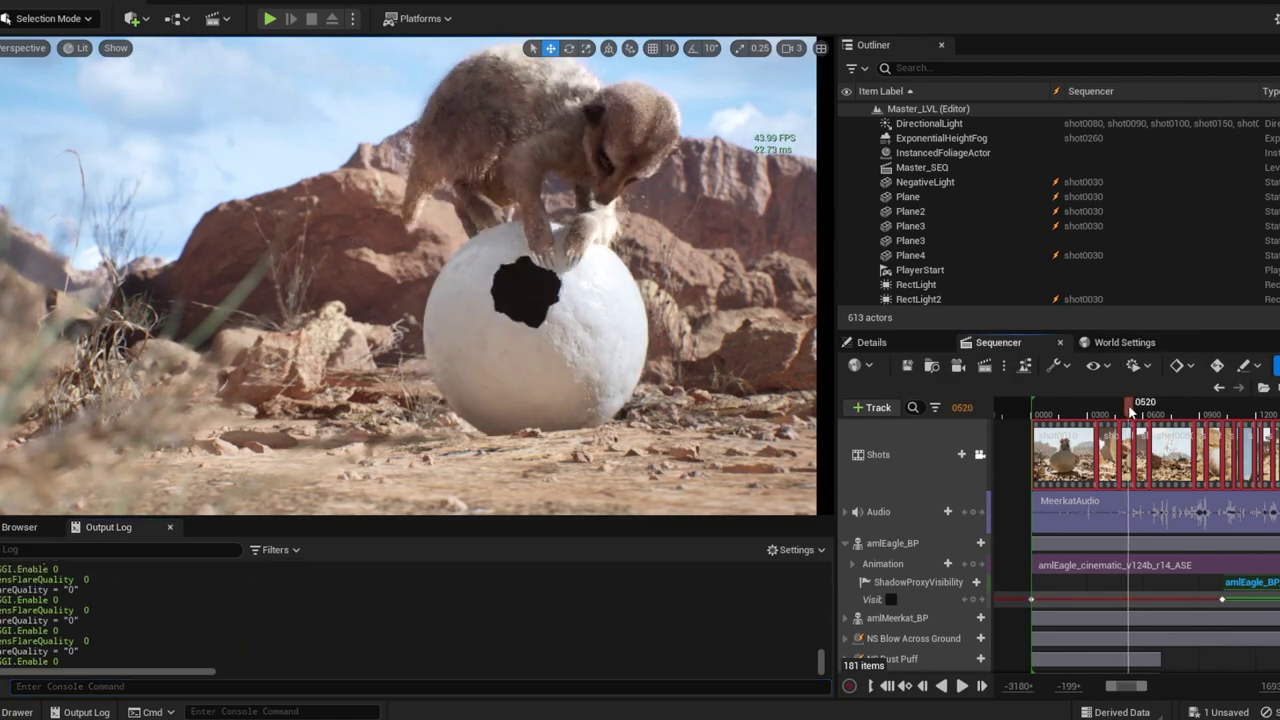
click(575, 682)
key(Up)
key(Up)
key(Return)
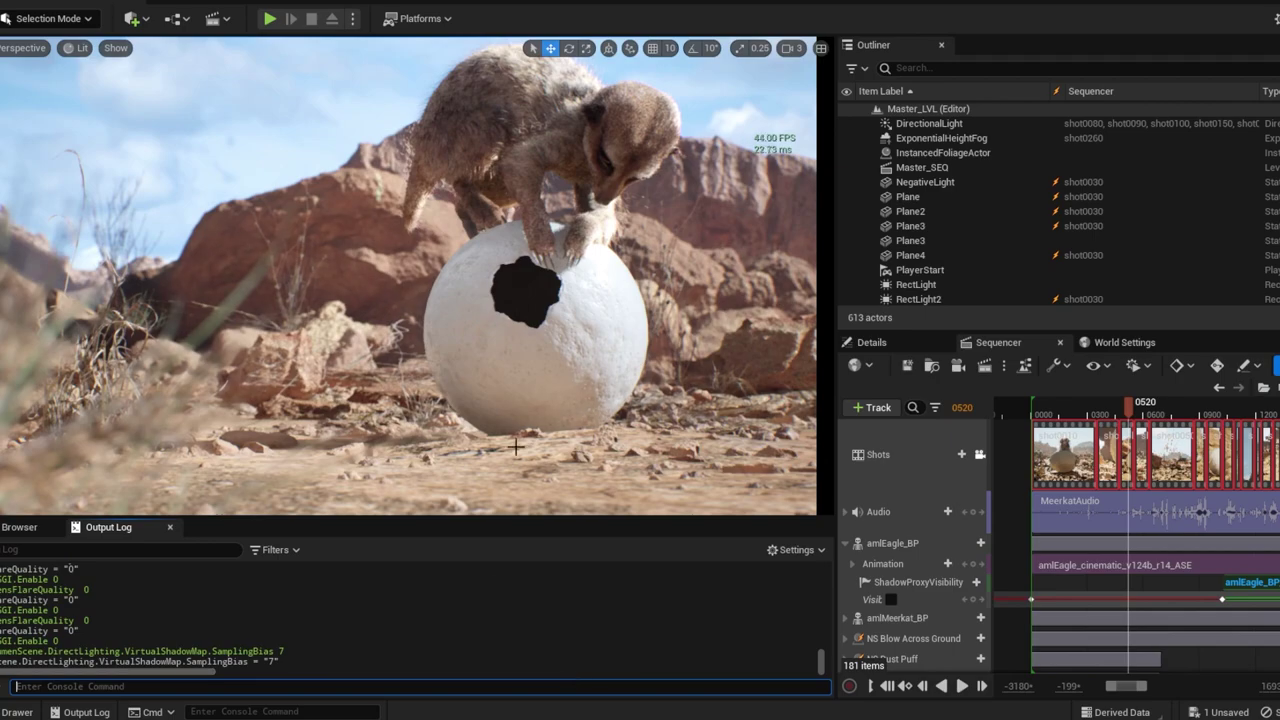
key(Up)
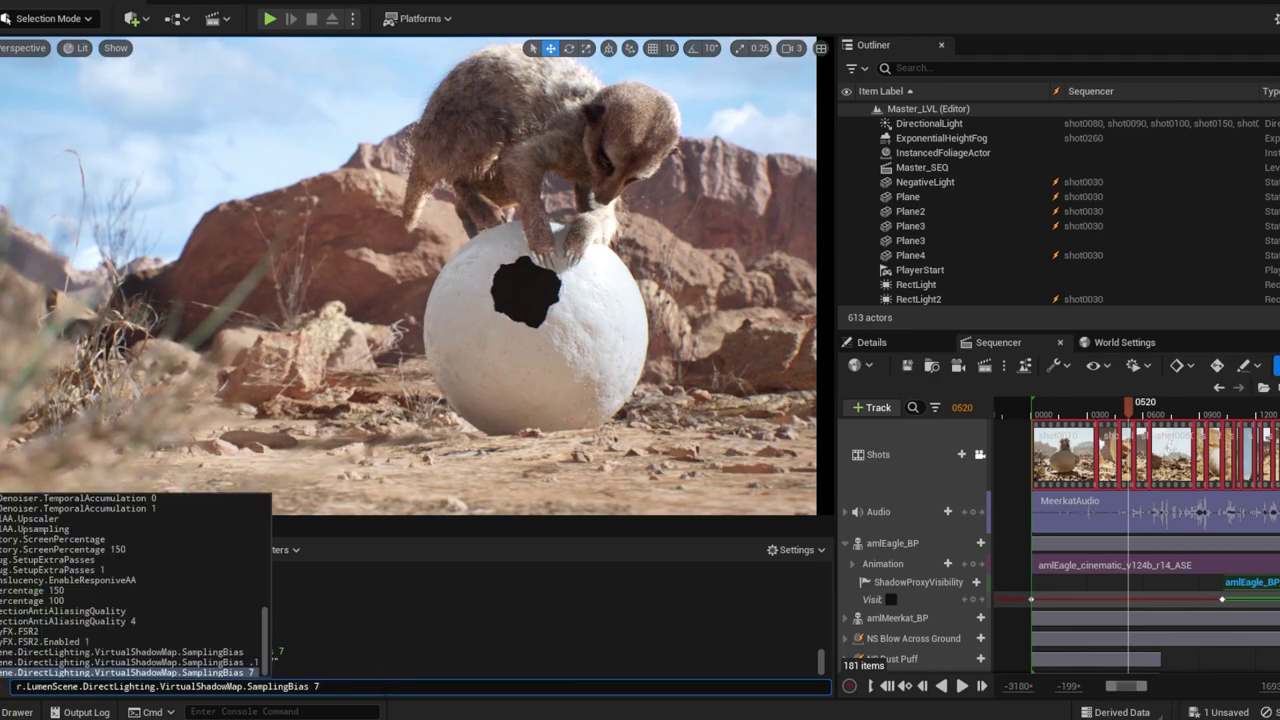
key(Up)
key(Return)
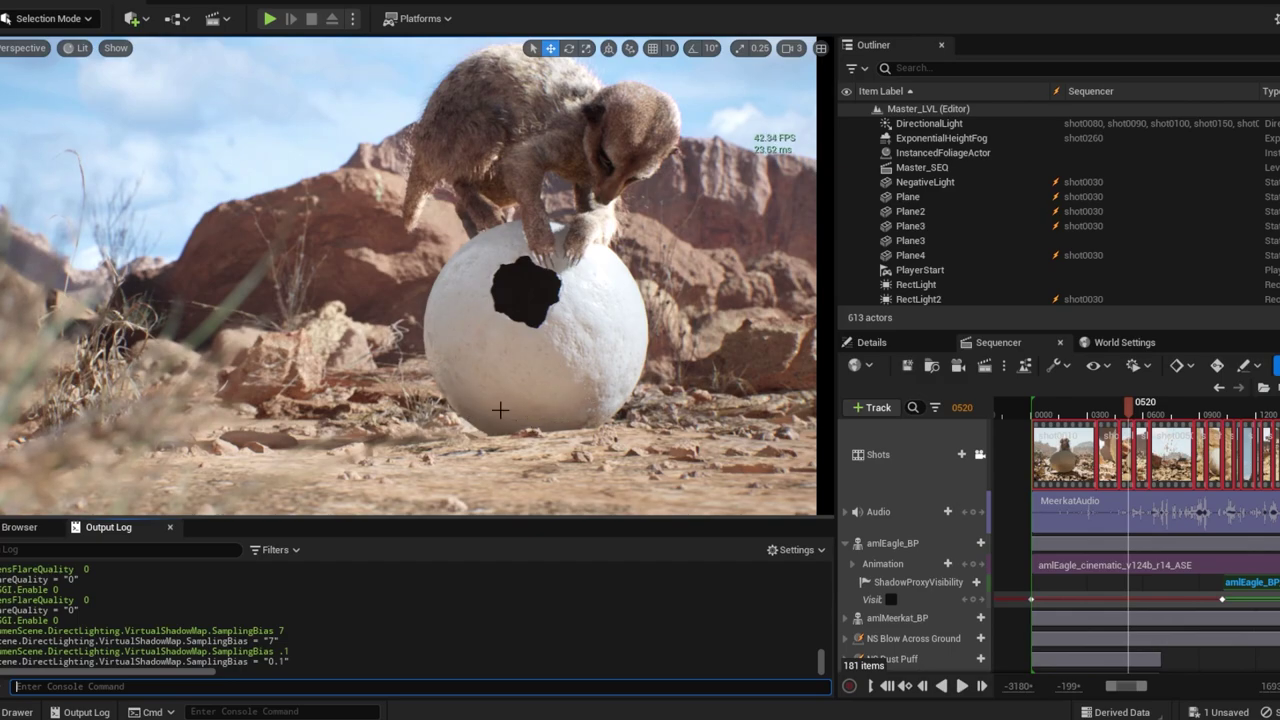
- Scrub to frame 0575, paste and run sampling bias 7, then rerun it at 0.1
click(1126, 412)
drag(1126, 412, 1144, 410)
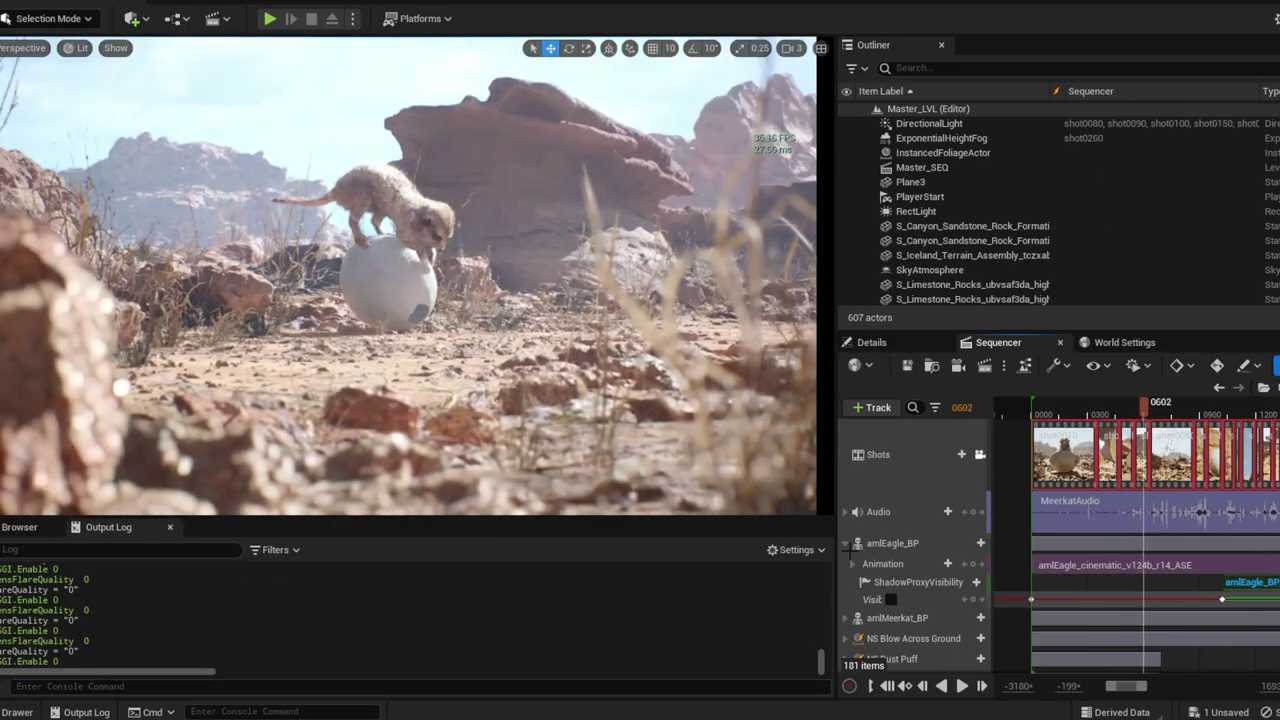
click(16, 686)
text(r.LumenScene.DirectLighting.VirtualShadowMap.SamplingBias 7)
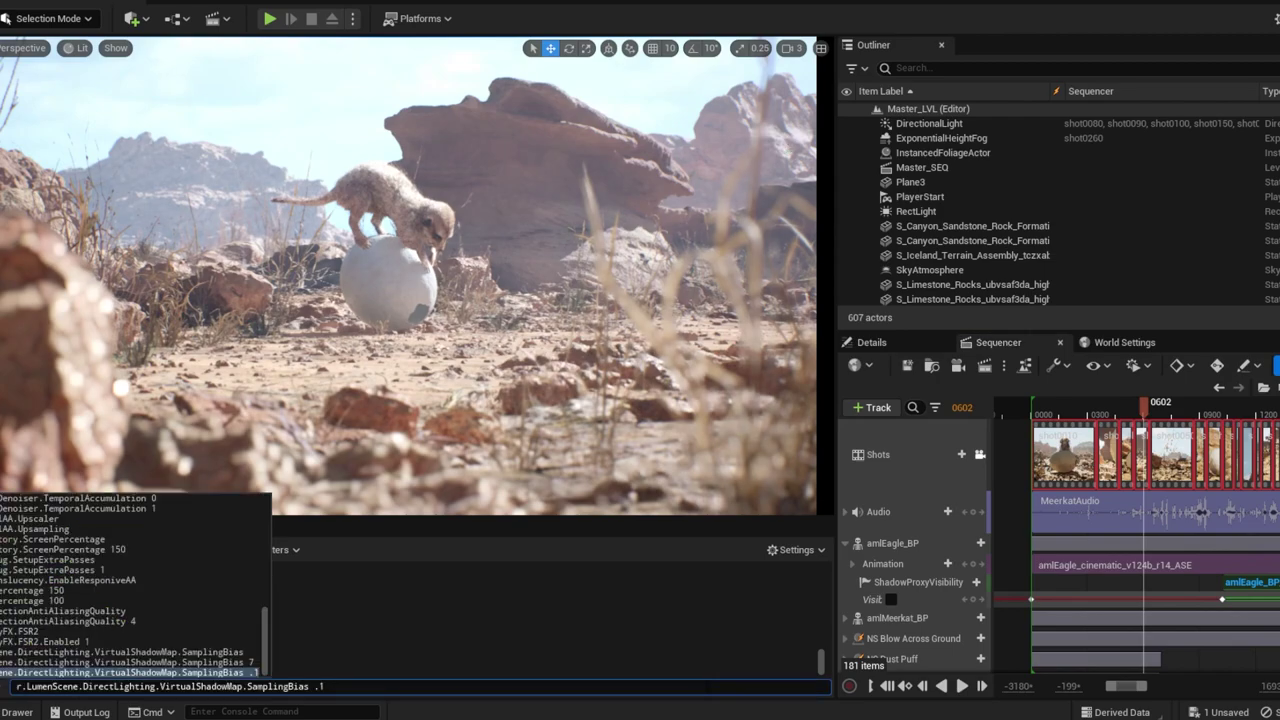
key(Return)
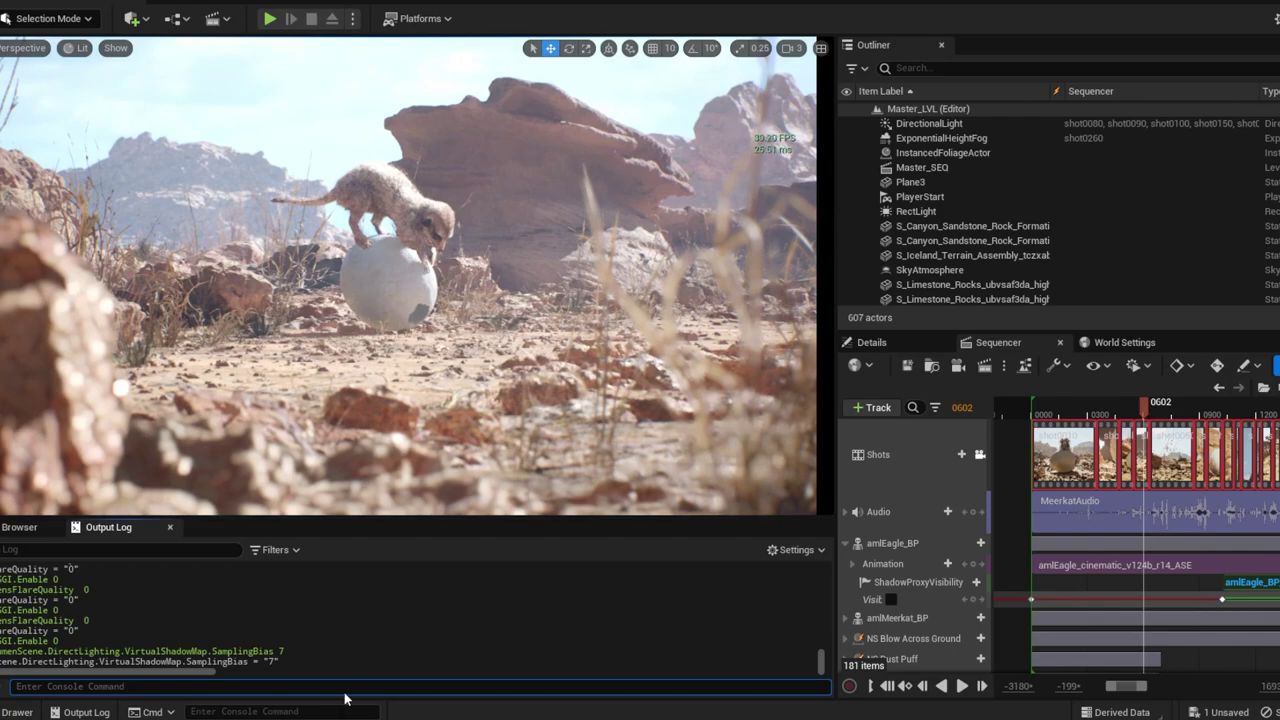
key(Up)
key(Up)
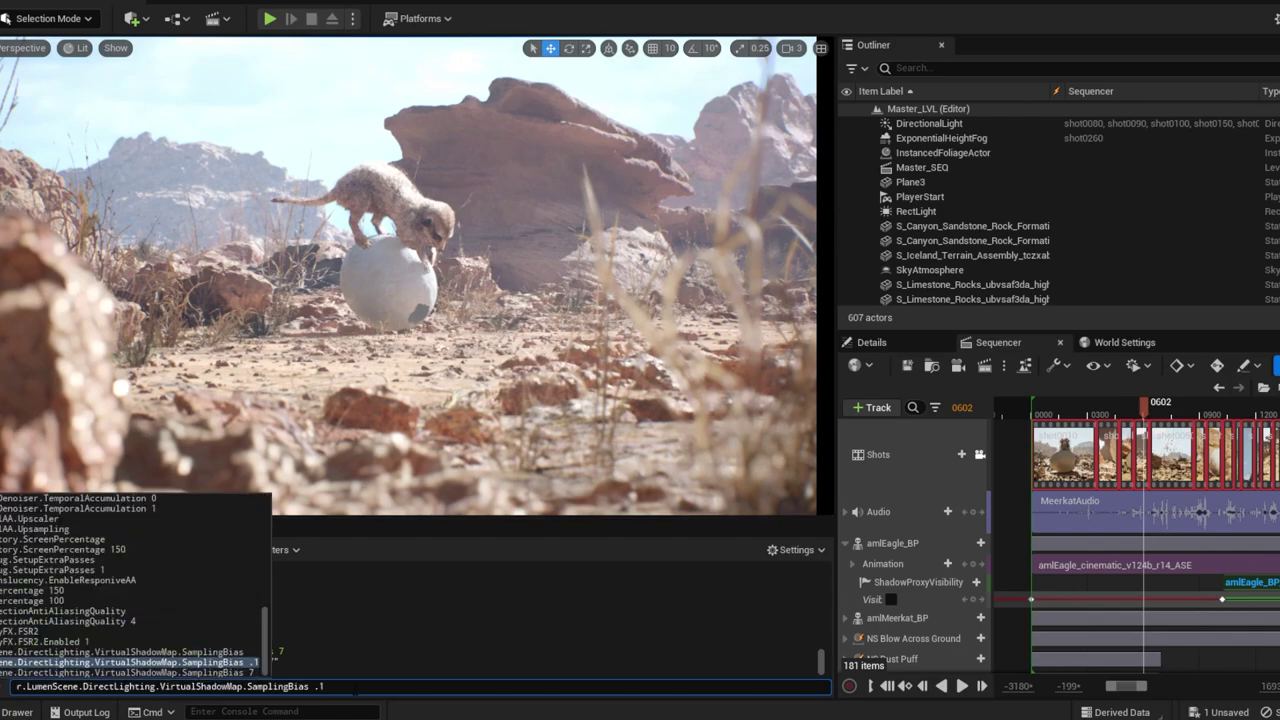
key(Return)
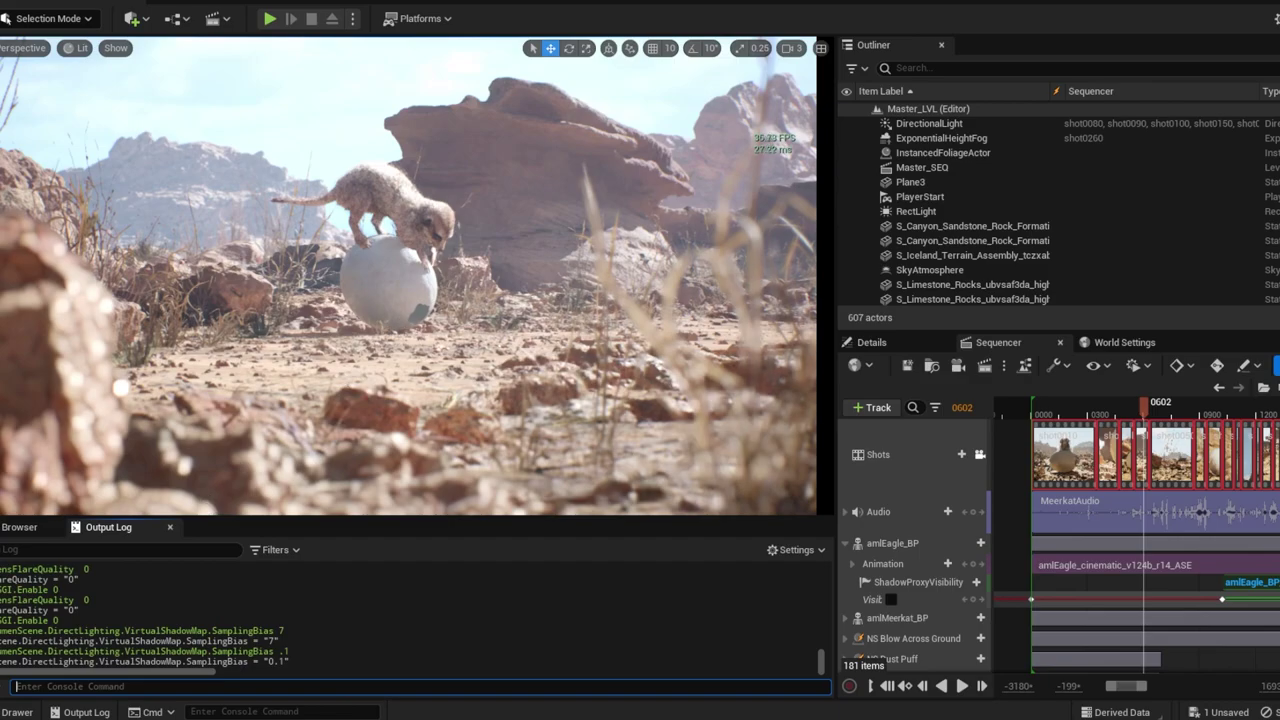
- Advance the sequence from frame 0669 to around frame 0747
click(1158, 408)
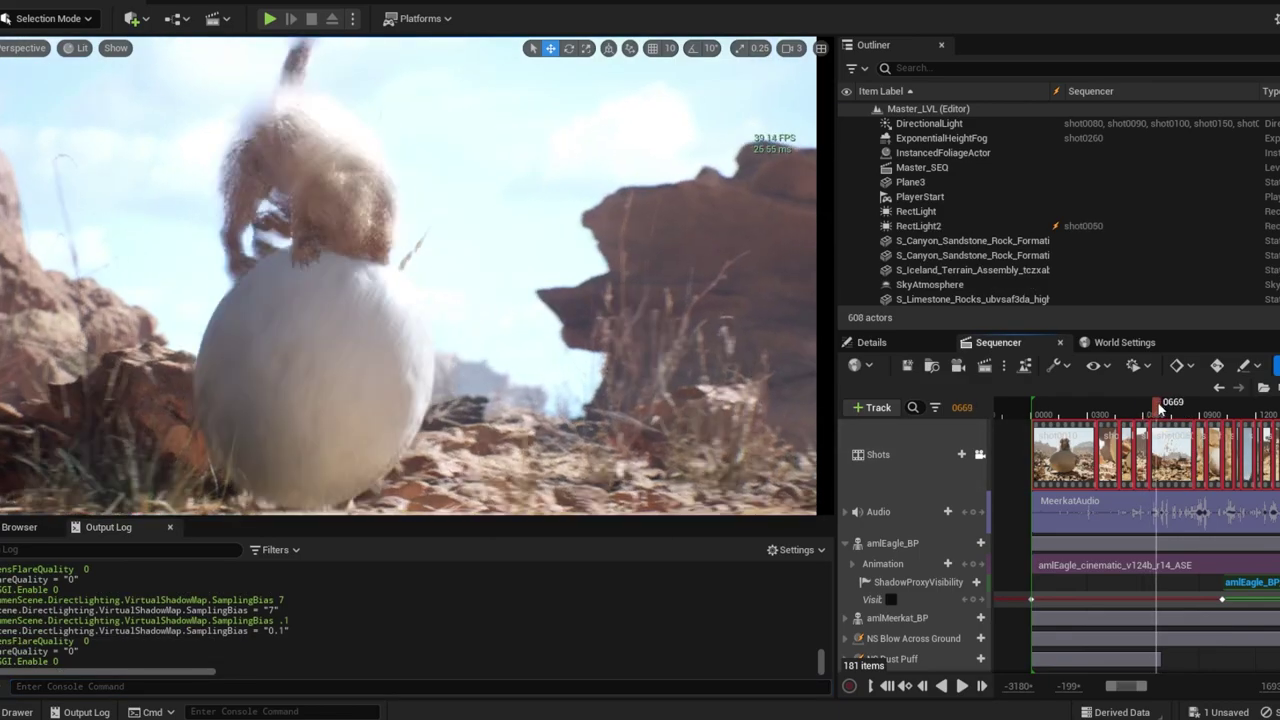
drag(1158, 408, 1230, 420)
click(500, 686)
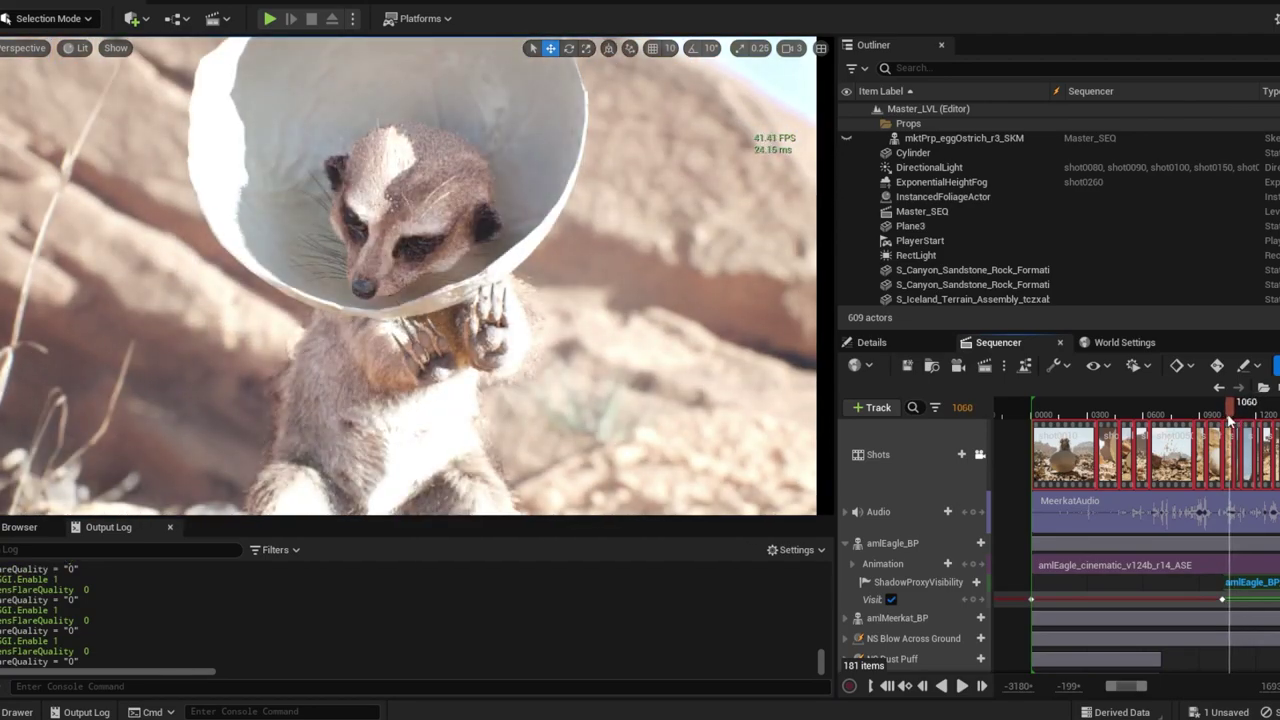
- Zoom the Sequencer timeline and postpone the pending autosave
ctrl+scroll(1229, 420, up, 5)
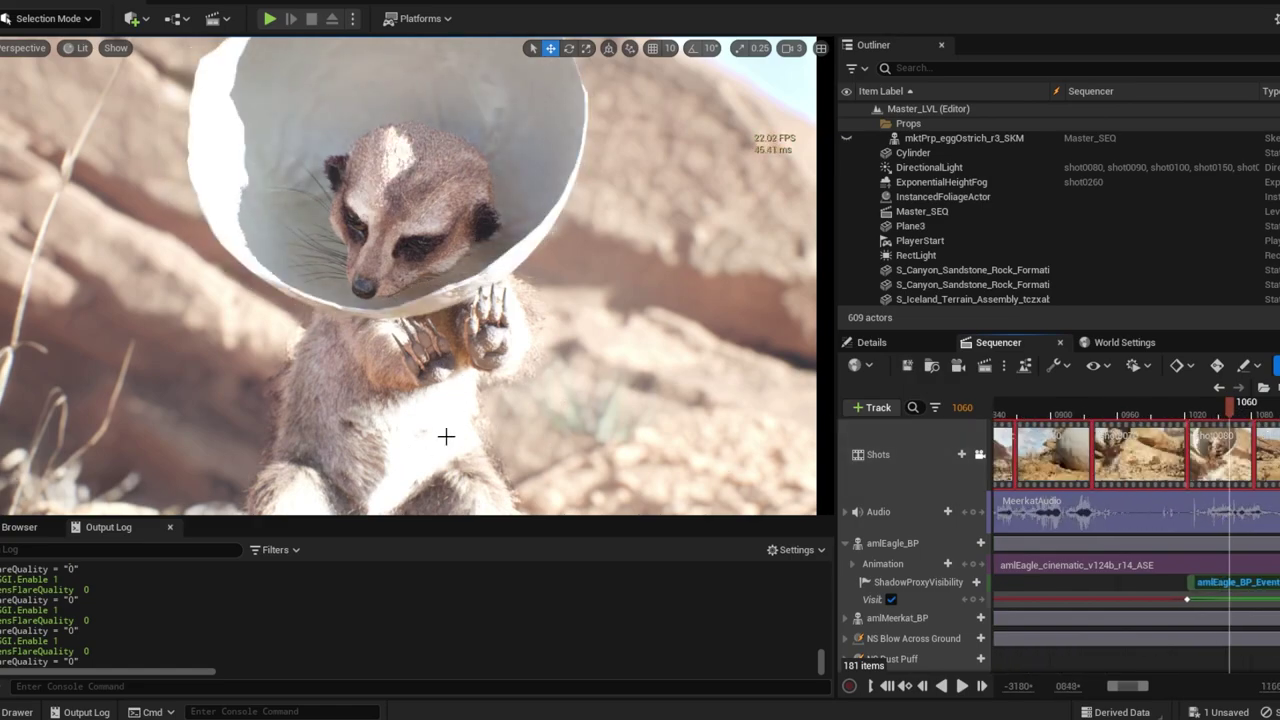
ctrl+scroll(1240, 455, up, 3)
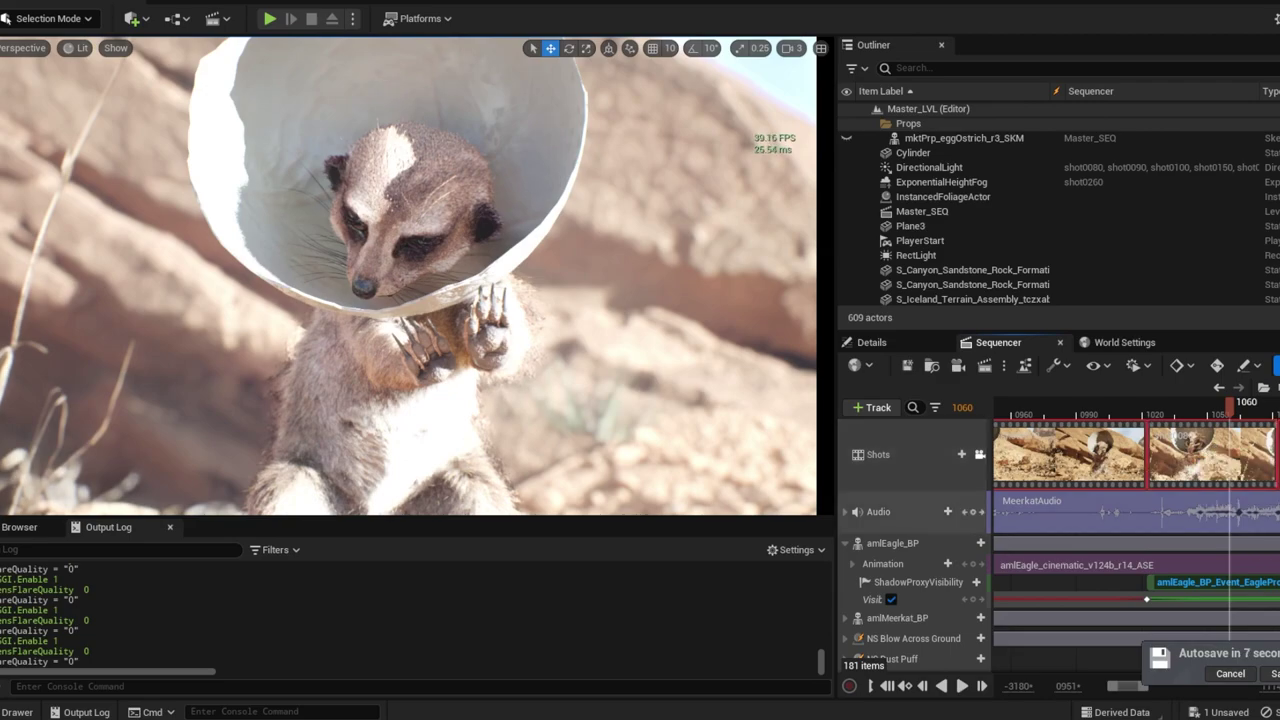
click(1230, 673)
- Open the shot0080 sequence, expand ShotCam_0080, and drag its focal length higher
double_click(1207, 465)
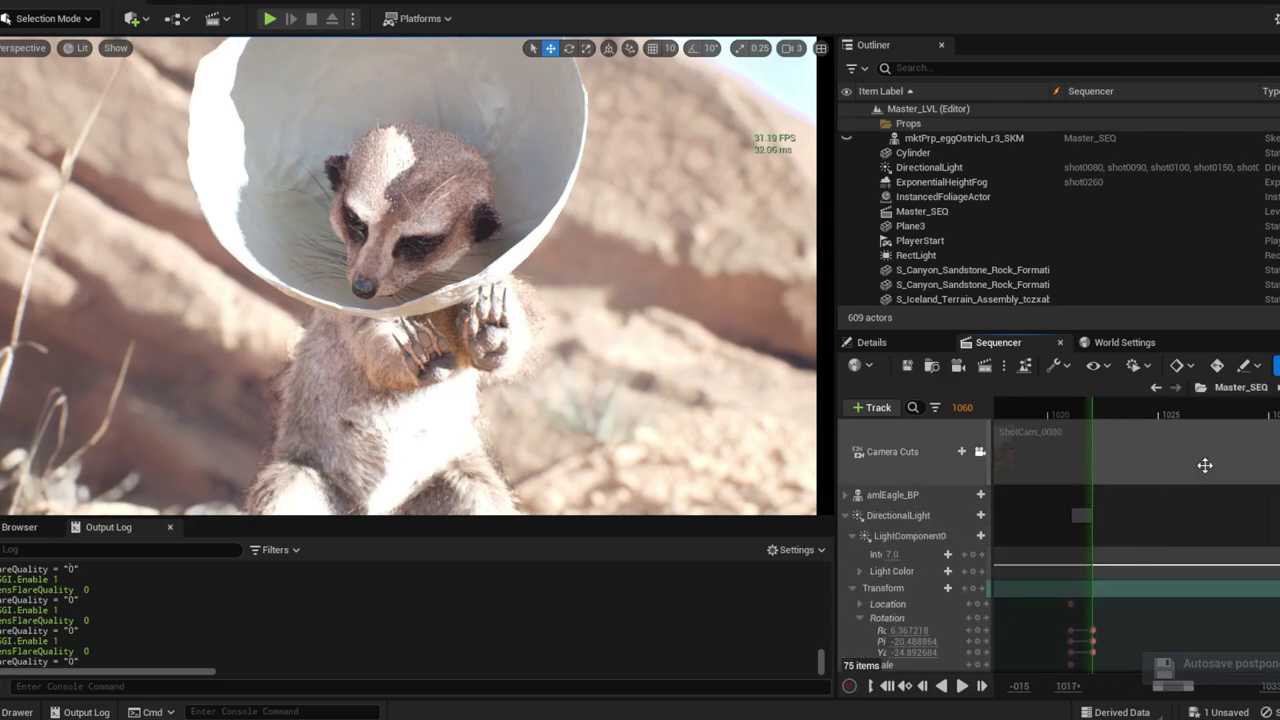
scroll(930, 558, down, 3)
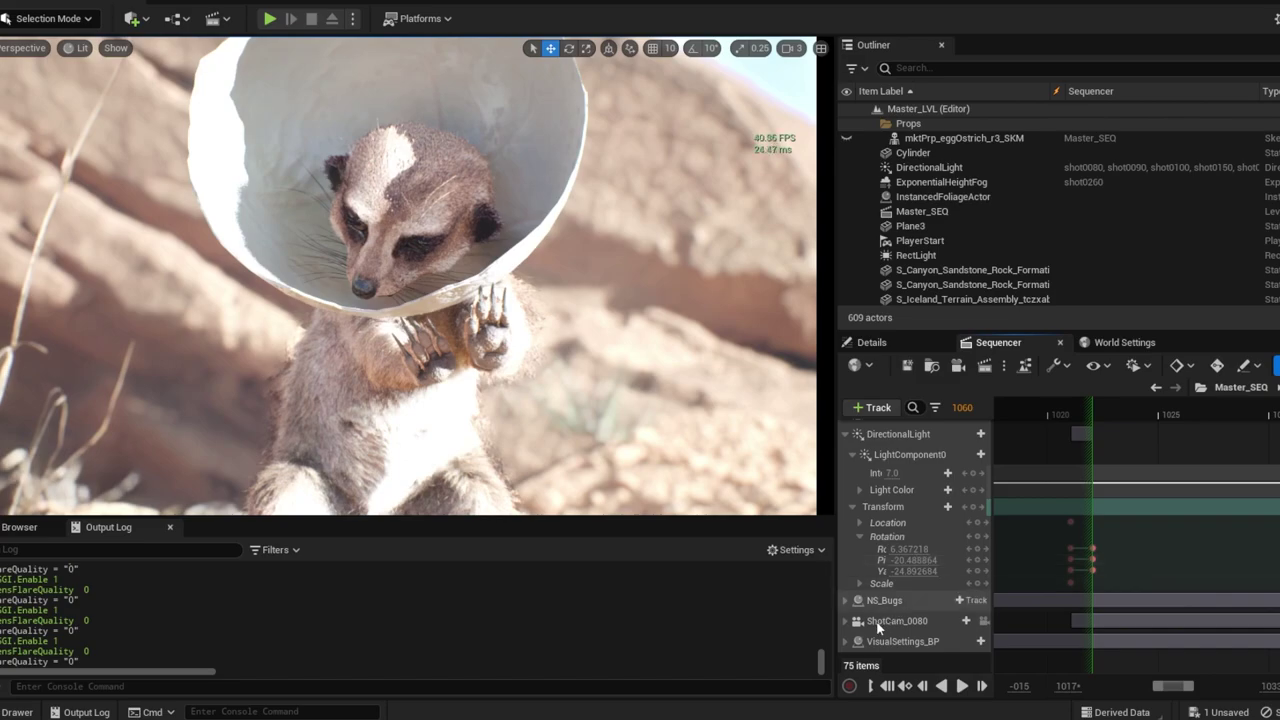
click(846, 620)
scroll(928, 615, down, 2)
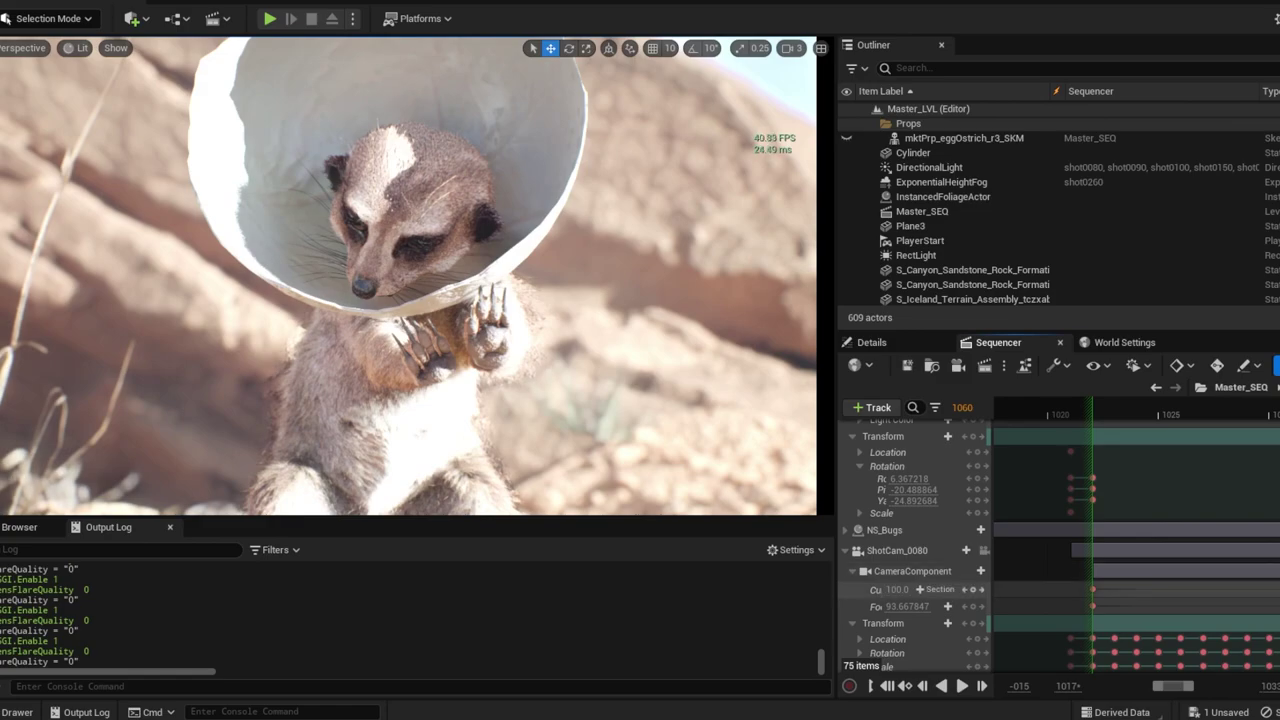
drag(881, 590, 905, 590)
- Undo the focal length key change, restoring ShotCam_0080's focal length to 93.667847
key(ctrl+z)
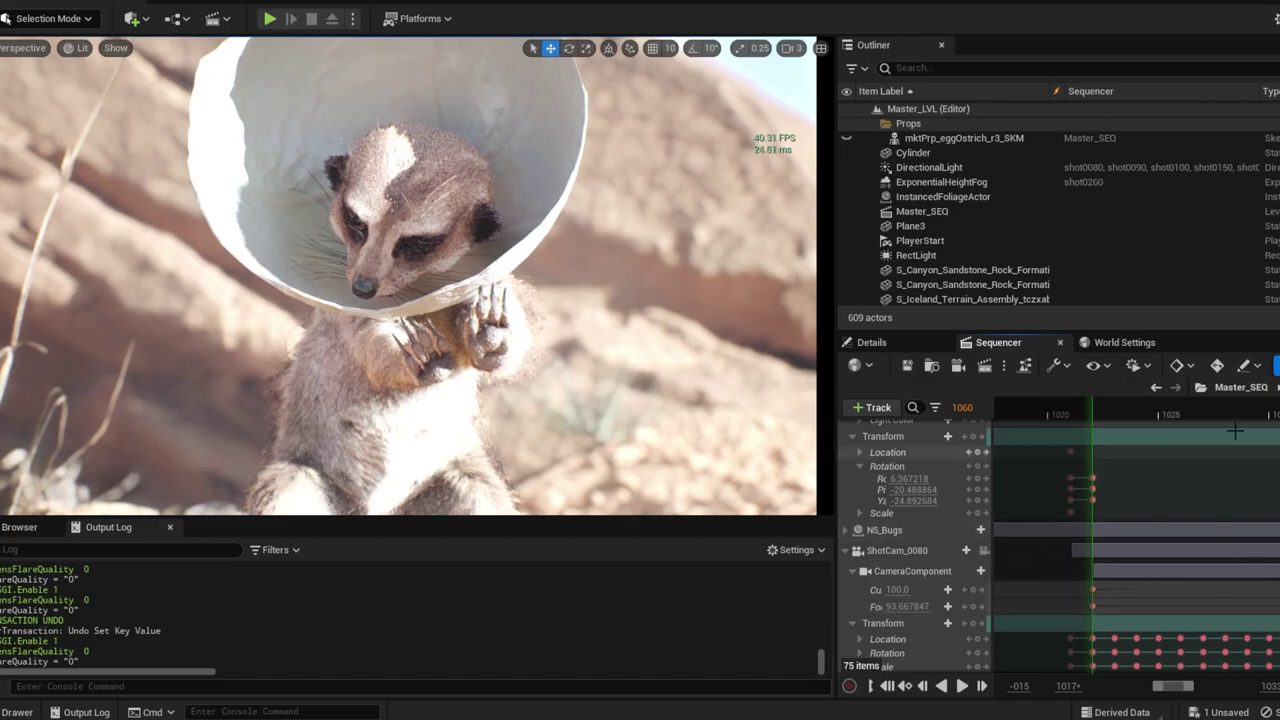
- Scrub back, return to Master_SEQ and move the meerkat shot to frame 1056
drag(1250, 416, 1279, 417)
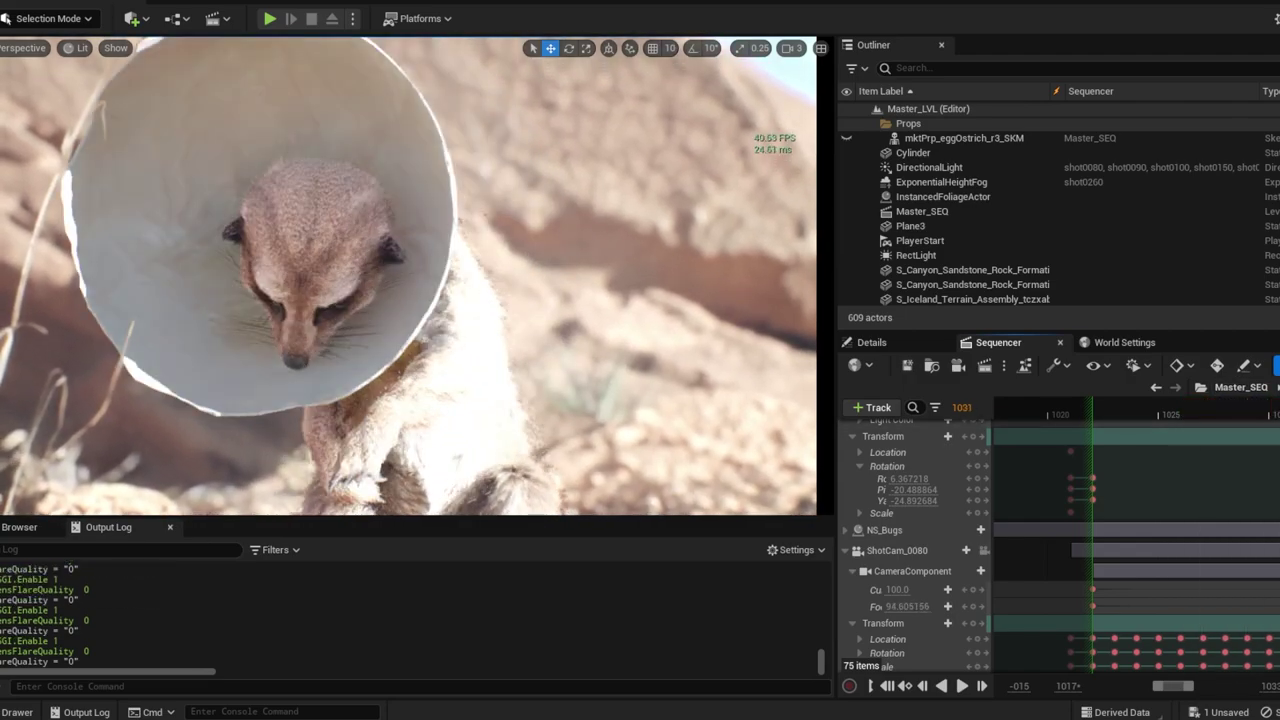
click(1245, 389)
scroll(1156, 534, up, 5)
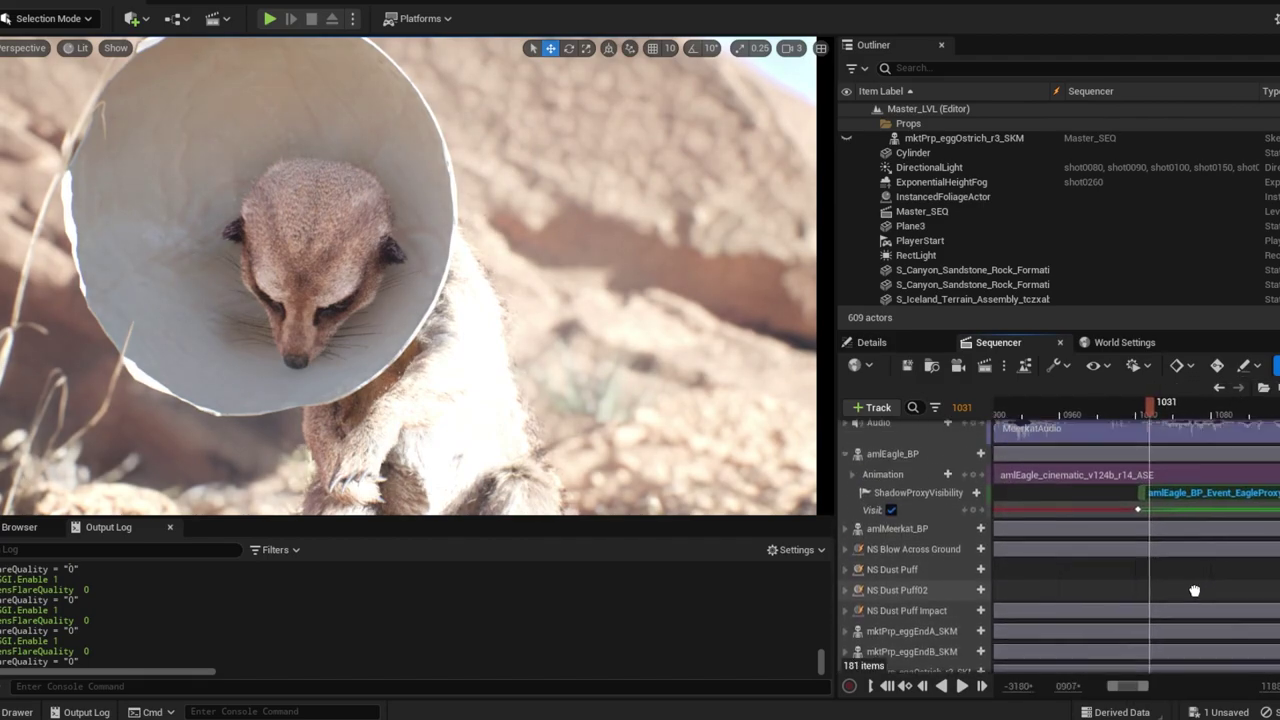
drag(1160, 418, 1266, 402)
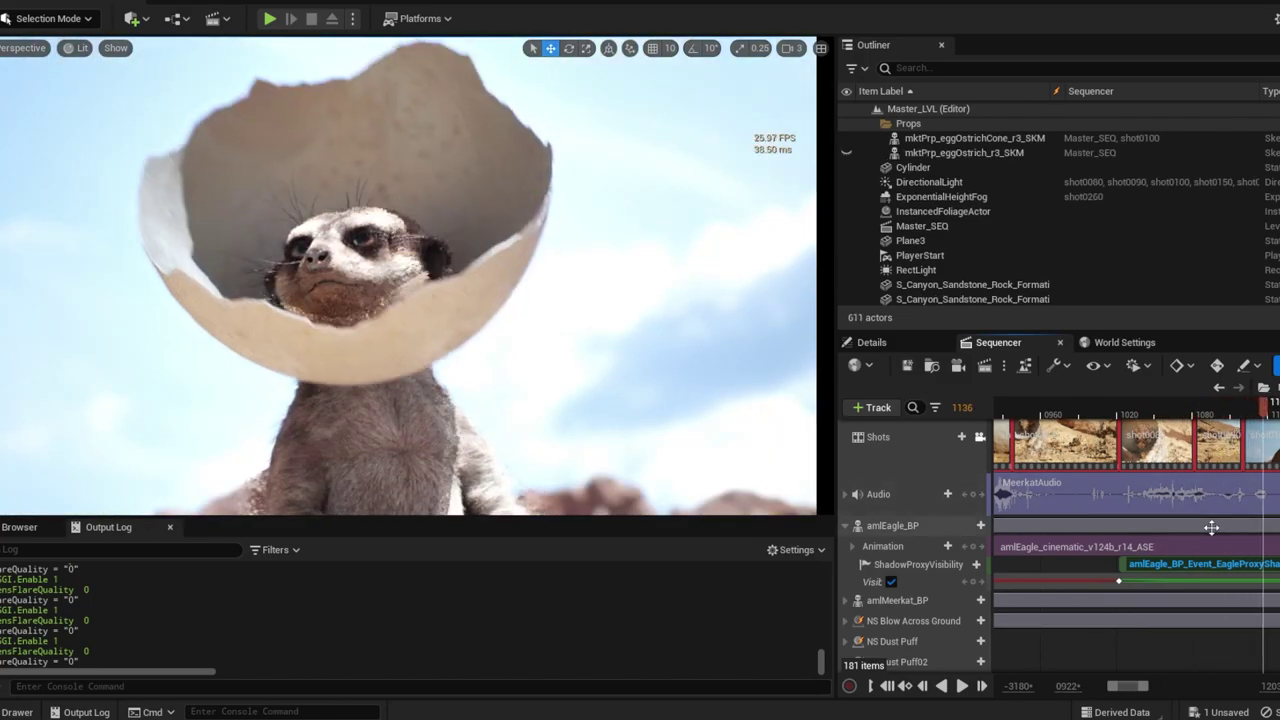
ctrl+scroll(1171, 571, down, 3)
- Open shot0100's own sequence and select the ShotCam_0100 camera track
double_click(1155, 450)
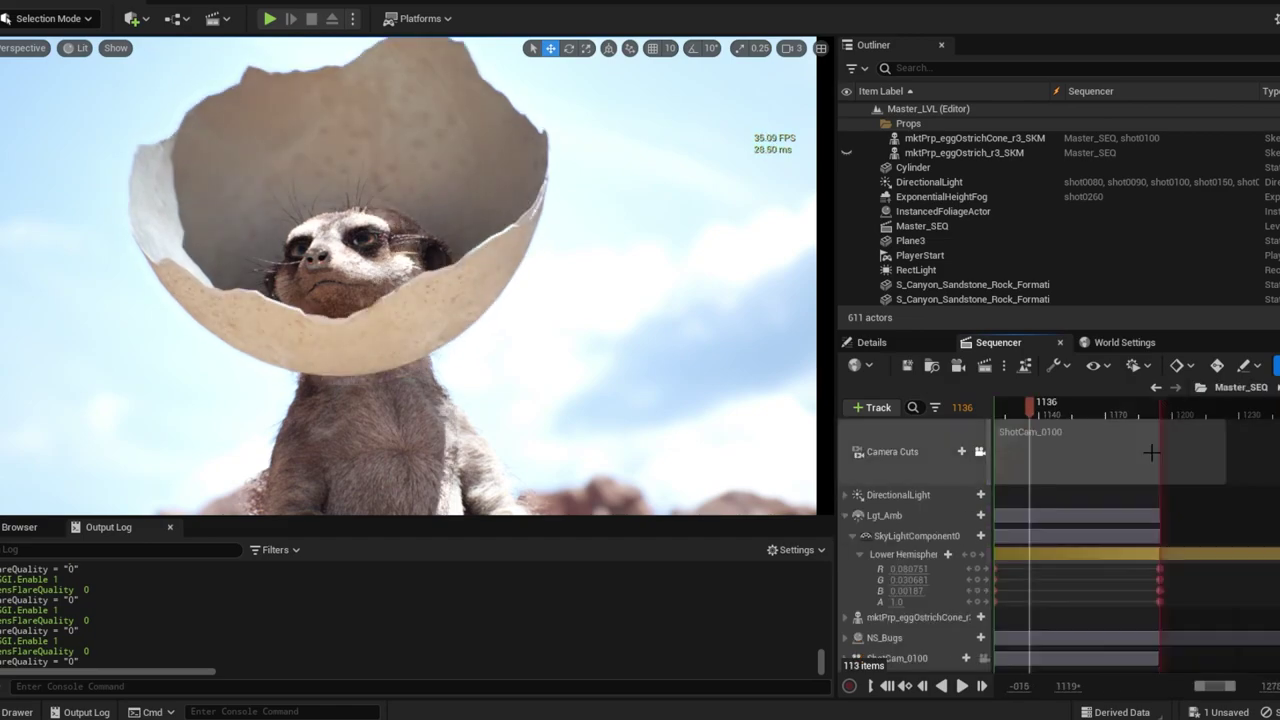
drag(1033, 411, 1046, 408)
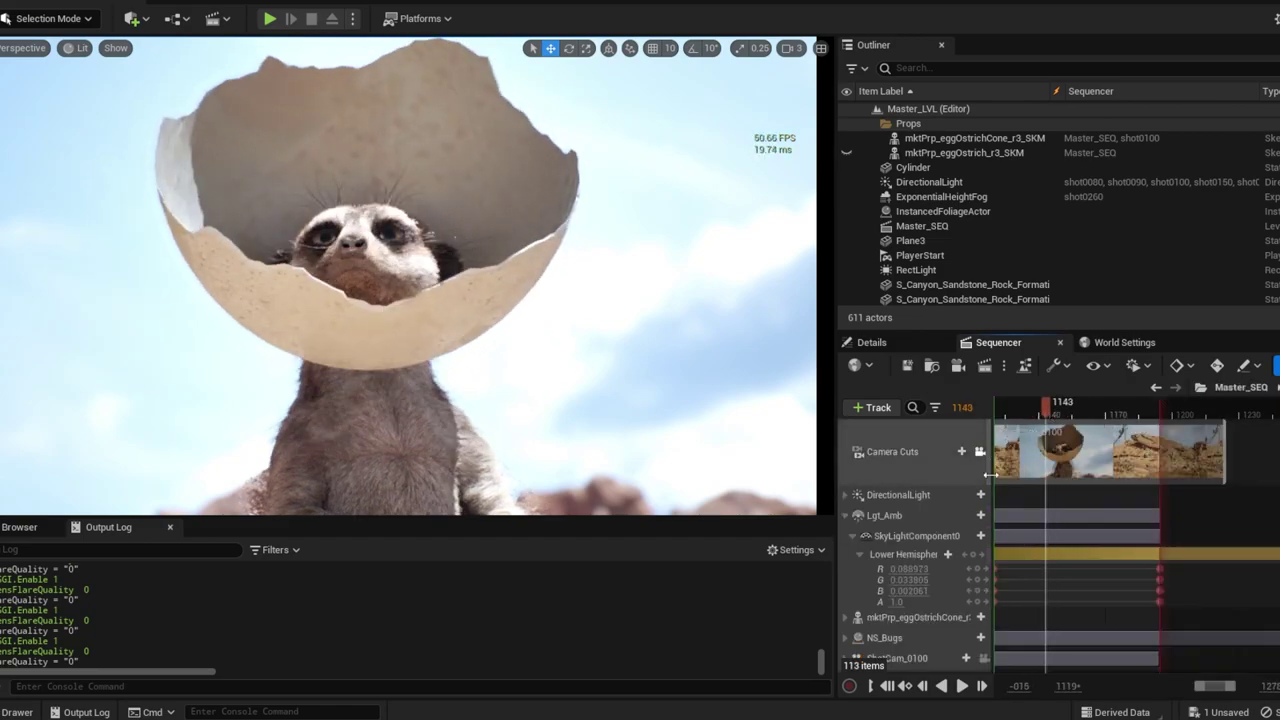
scroll(899, 537, down, 2)
click(897, 584)
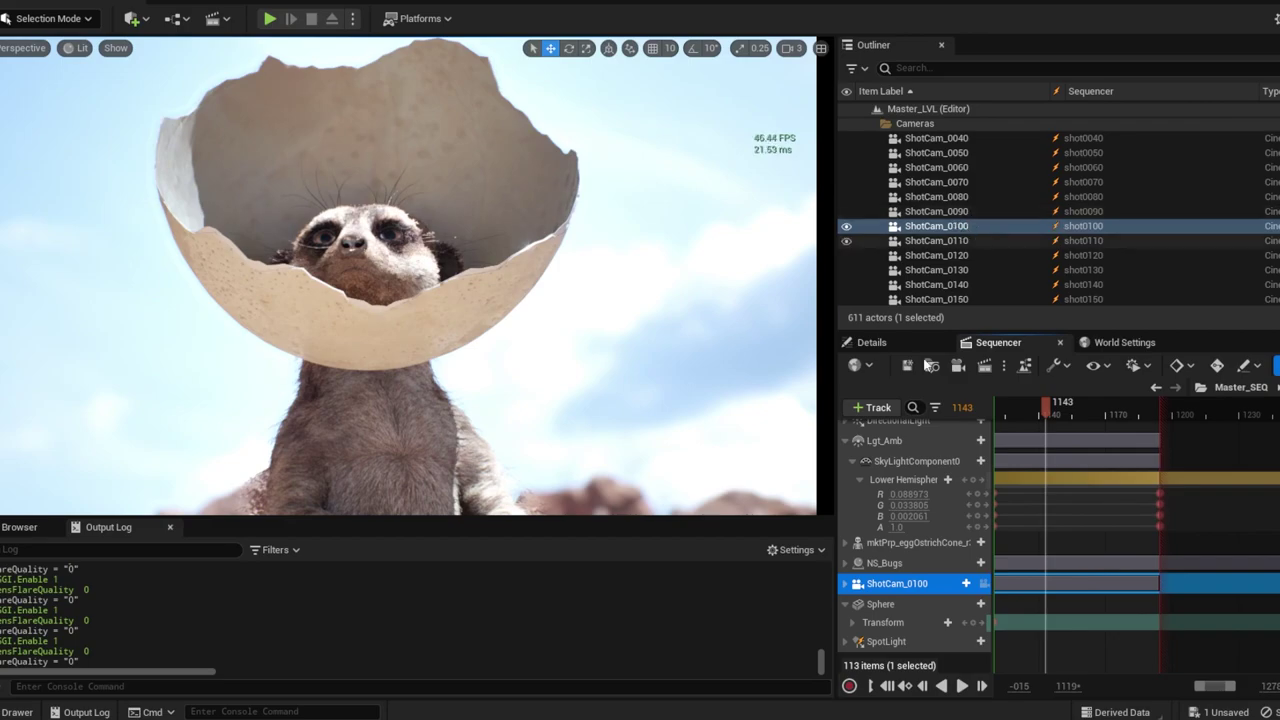
- Expand ShotCam_0100's Local Exposure settings and disable all six overrides, Highlight Contrast through Middle Grey Bias
click(873, 343)
scroll(927, 557, down, 3)
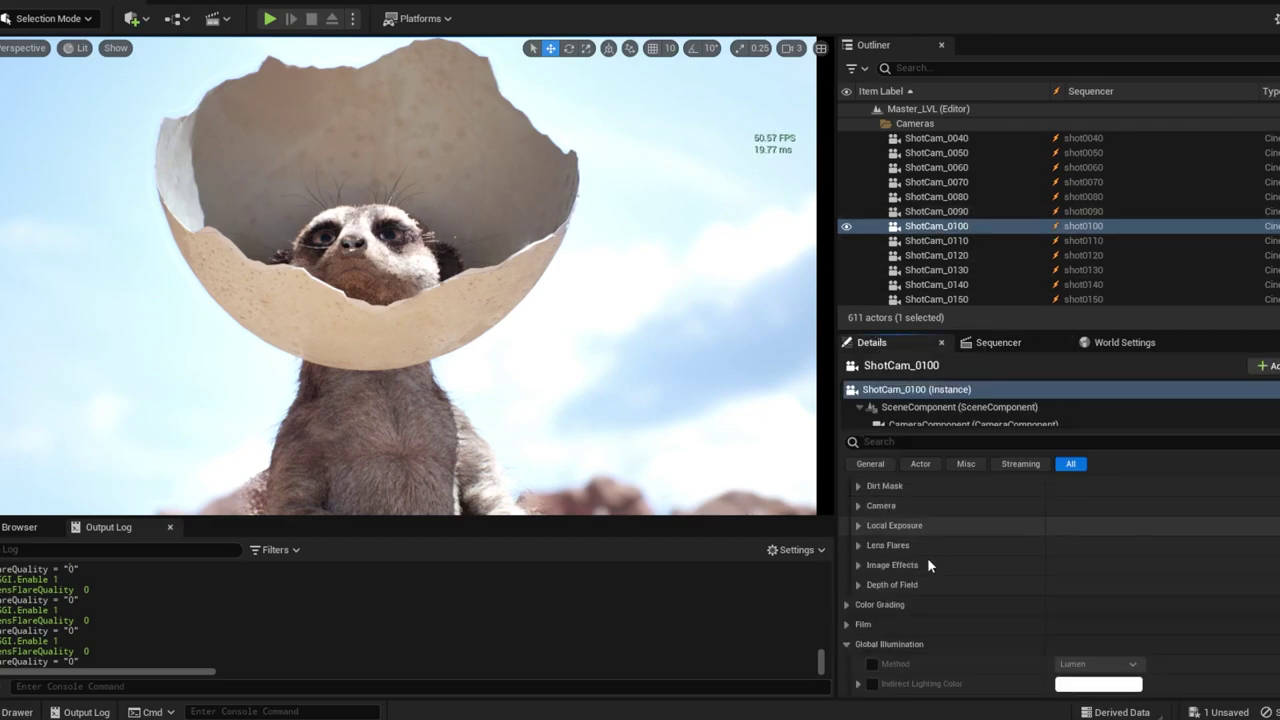
click(897, 525)
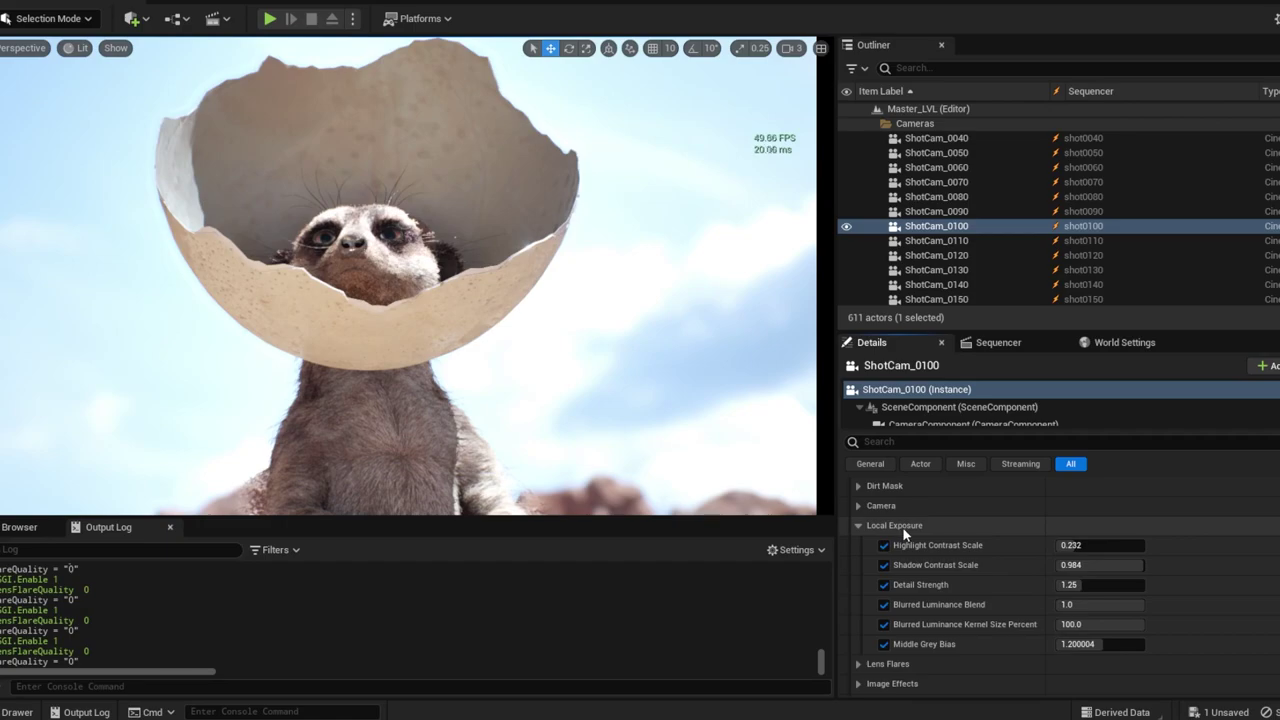
click(884, 545)
click(883, 565)
click(883, 585)
click(883, 605)
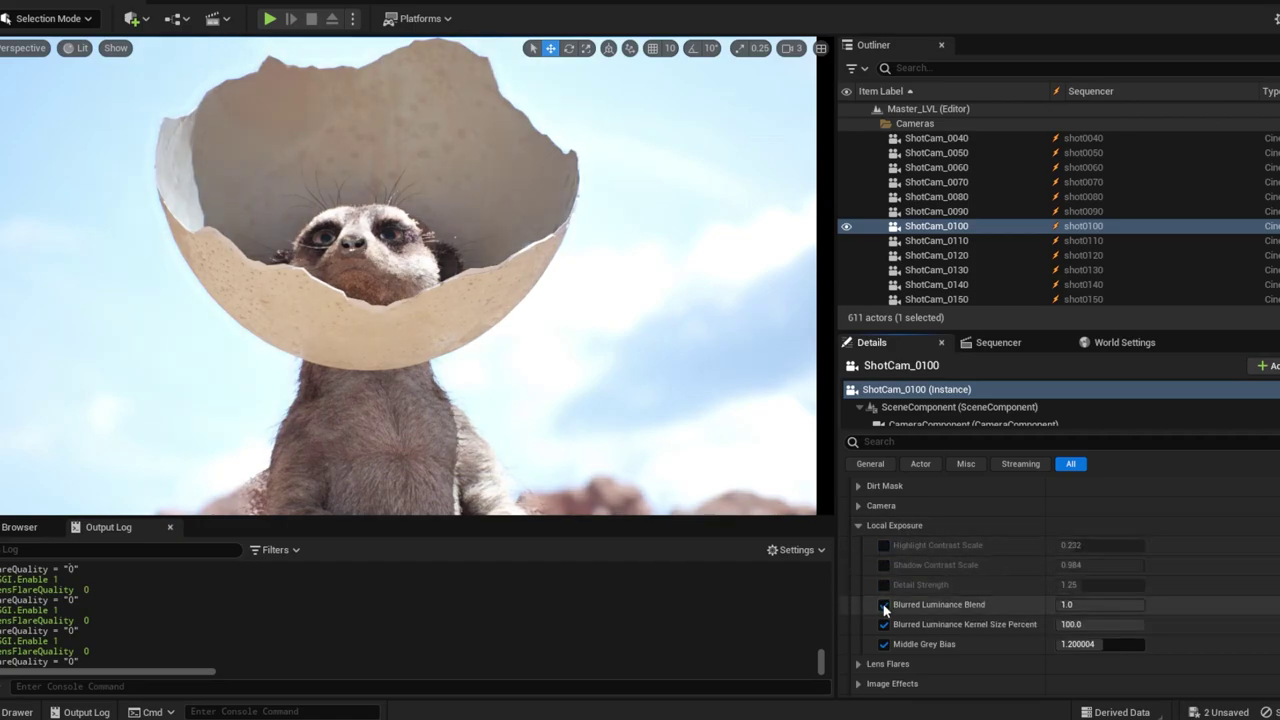
click(883, 624)
click(883, 644)
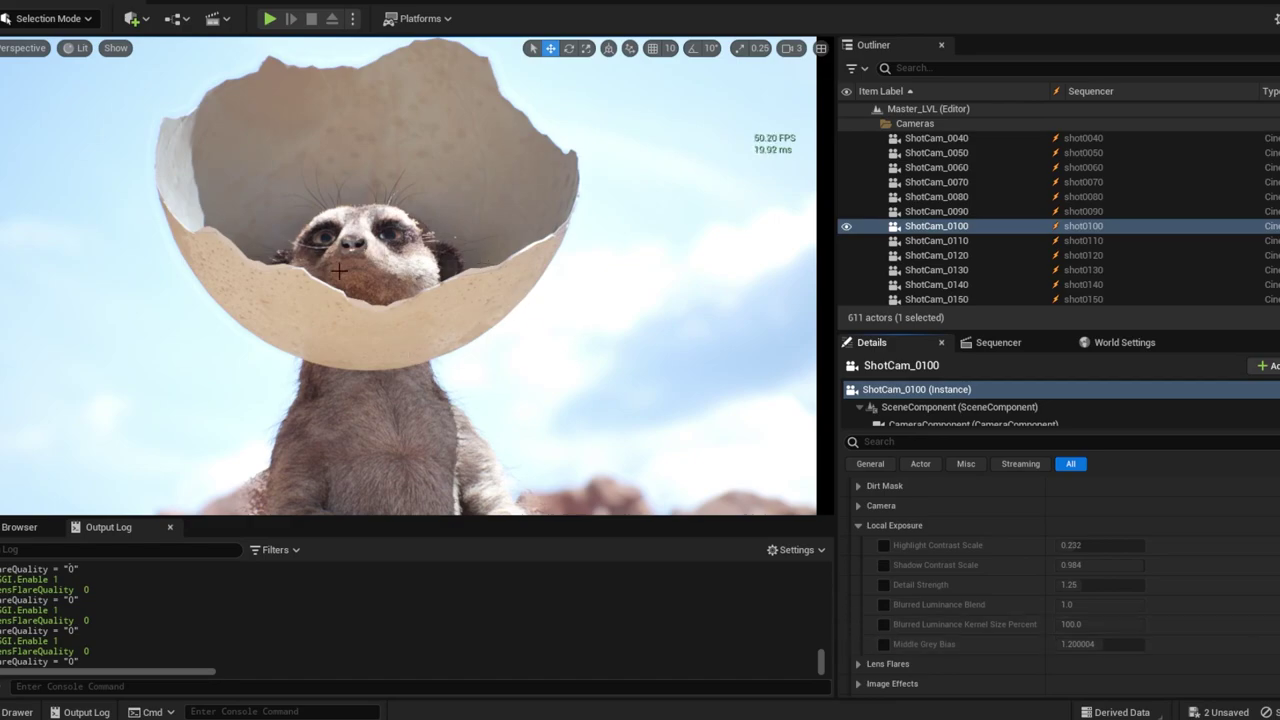
- Re-enable every Local Exposure override, toggling Detail Strength off and on several times to compare
click(883, 644)
click(883, 624)
click(882, 605)
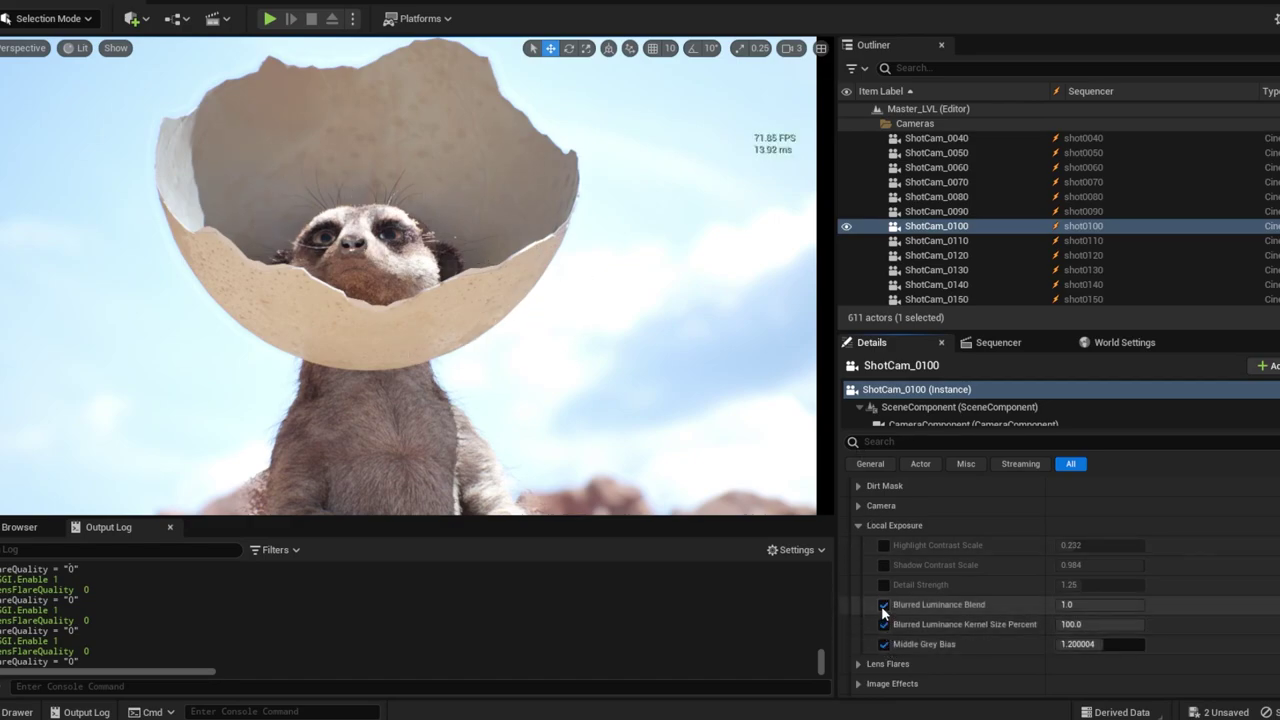
click(882, 584)
click(882, 584)
click(882, 584)
click(882, 584)
click(882, 584)
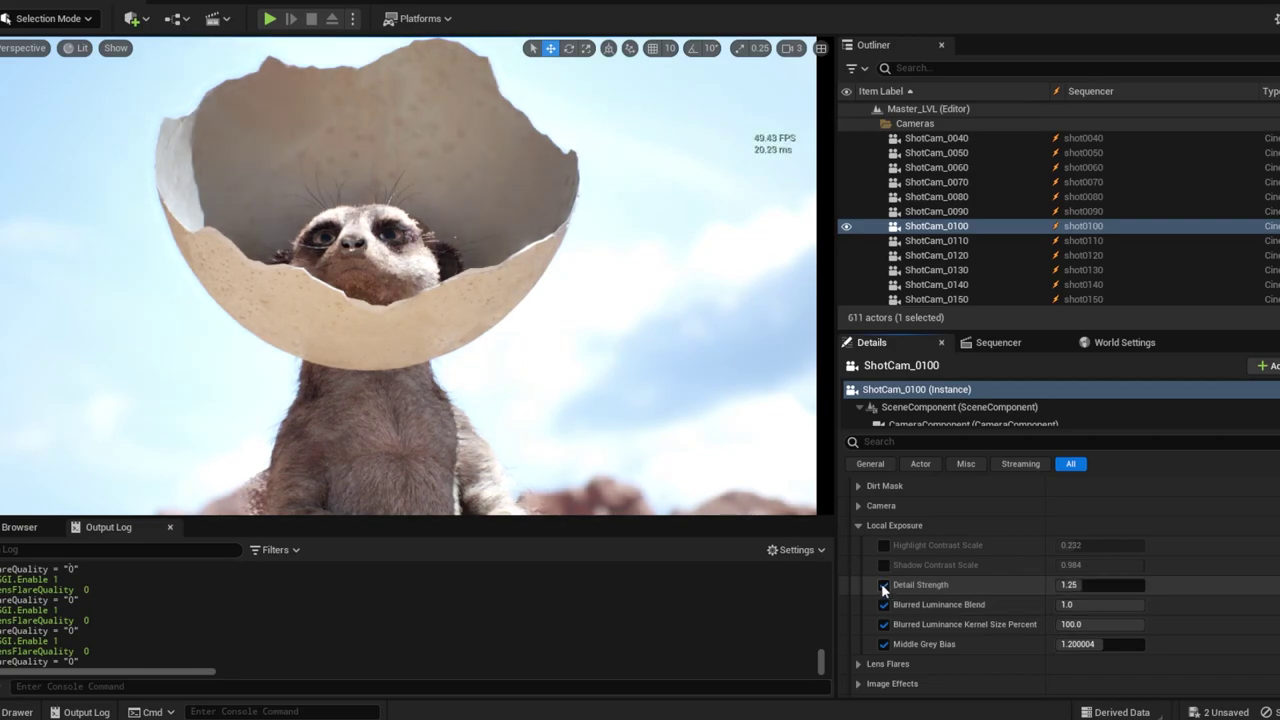
click(882, 584)
click(882, 584)
click(883, 565)
click(883, 545)
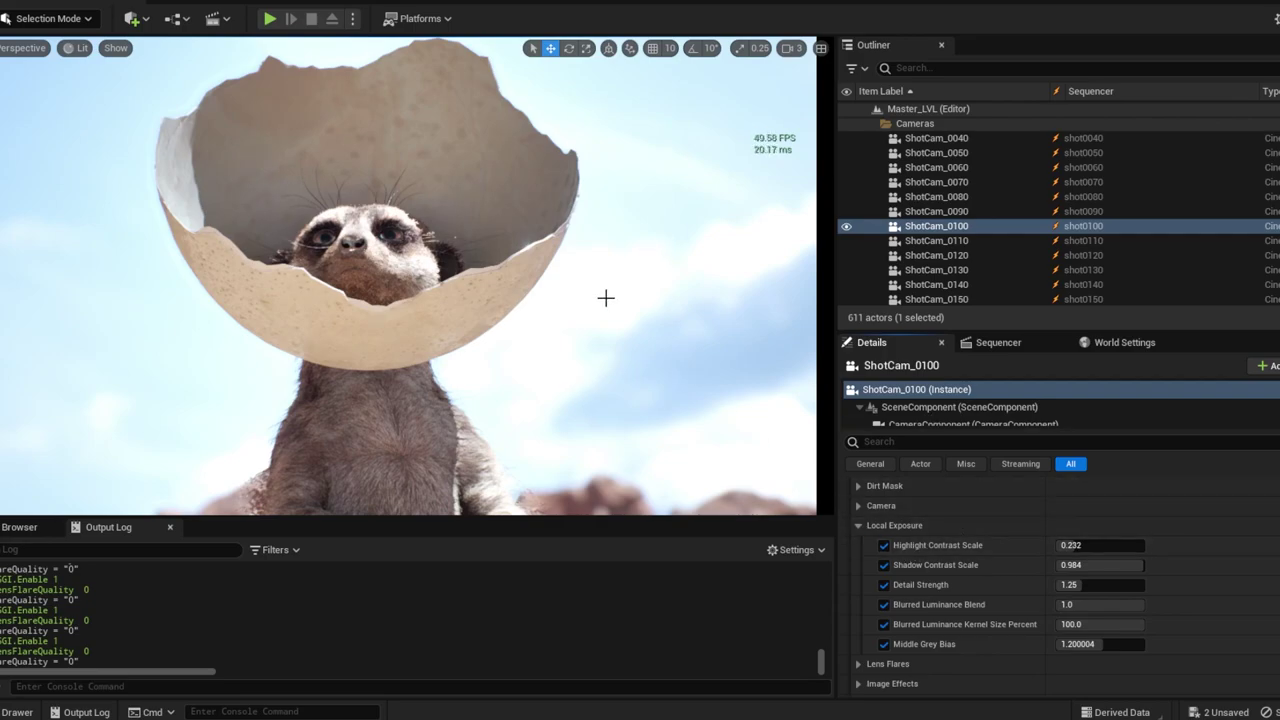
- Glance at the camera's Exposure settings, then return to the Sequencer tracks
scroll(909, 551, up, 2)
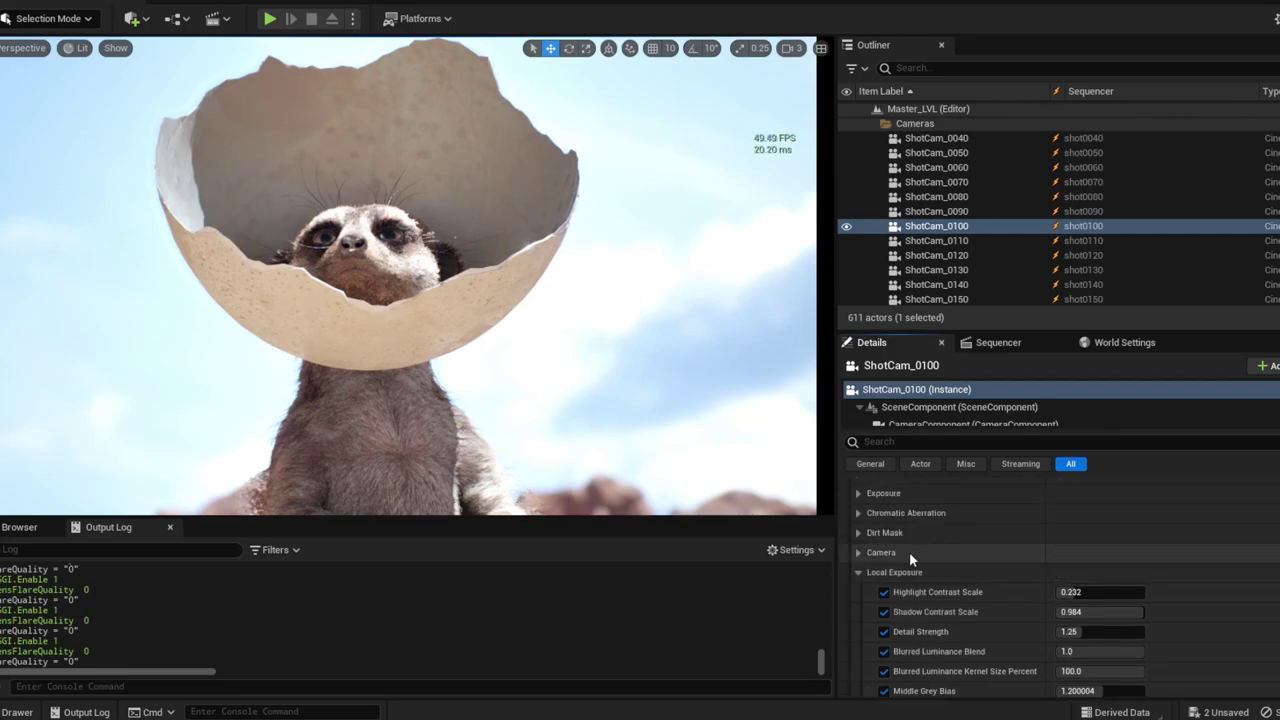
click(884, 493)
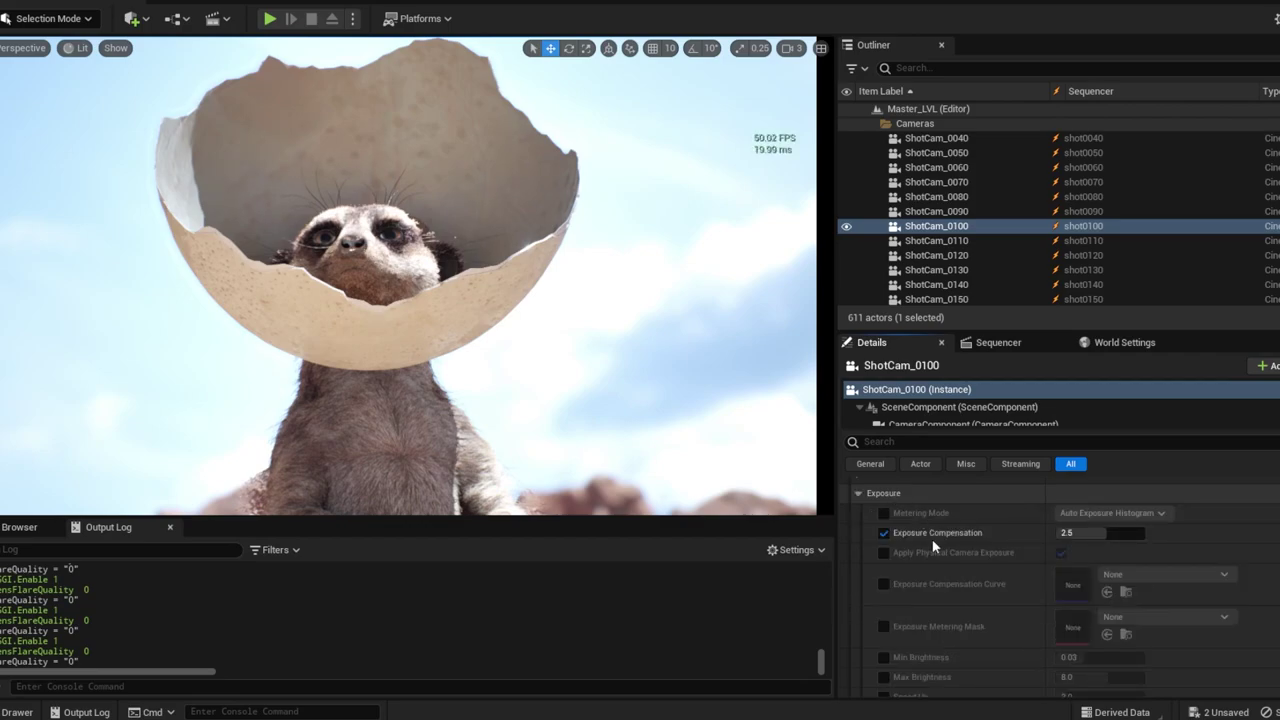
click(884, 494)
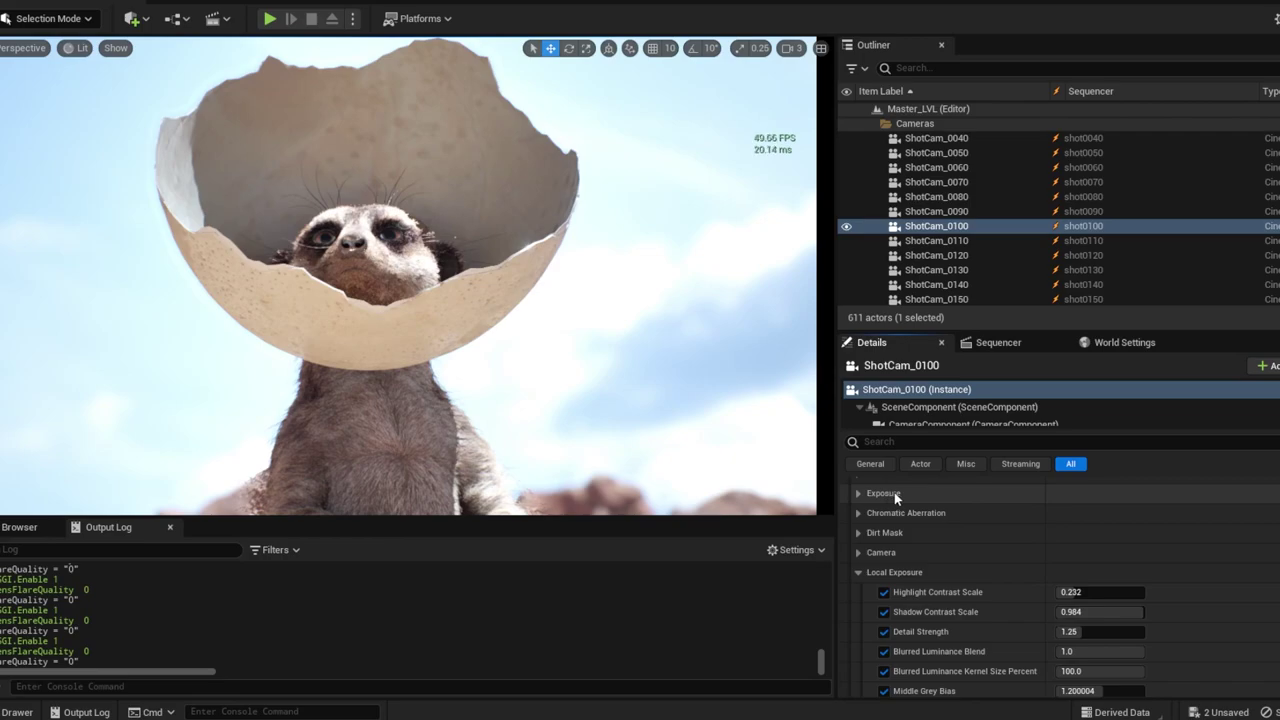
click(998, 342)
- Return to the Master_SEQ timeline and scrub ahead to the eagle shot at frame 1514
scroll(1104, 519, up, 2)
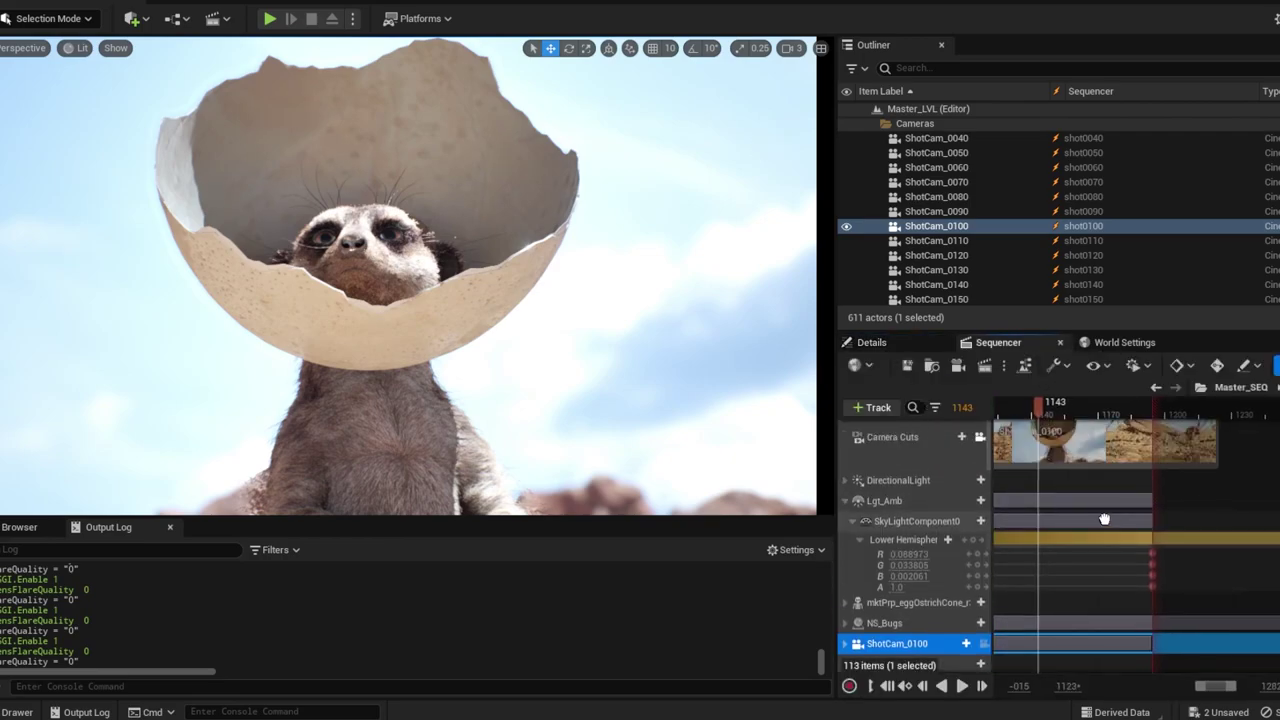
click(1238, 387)
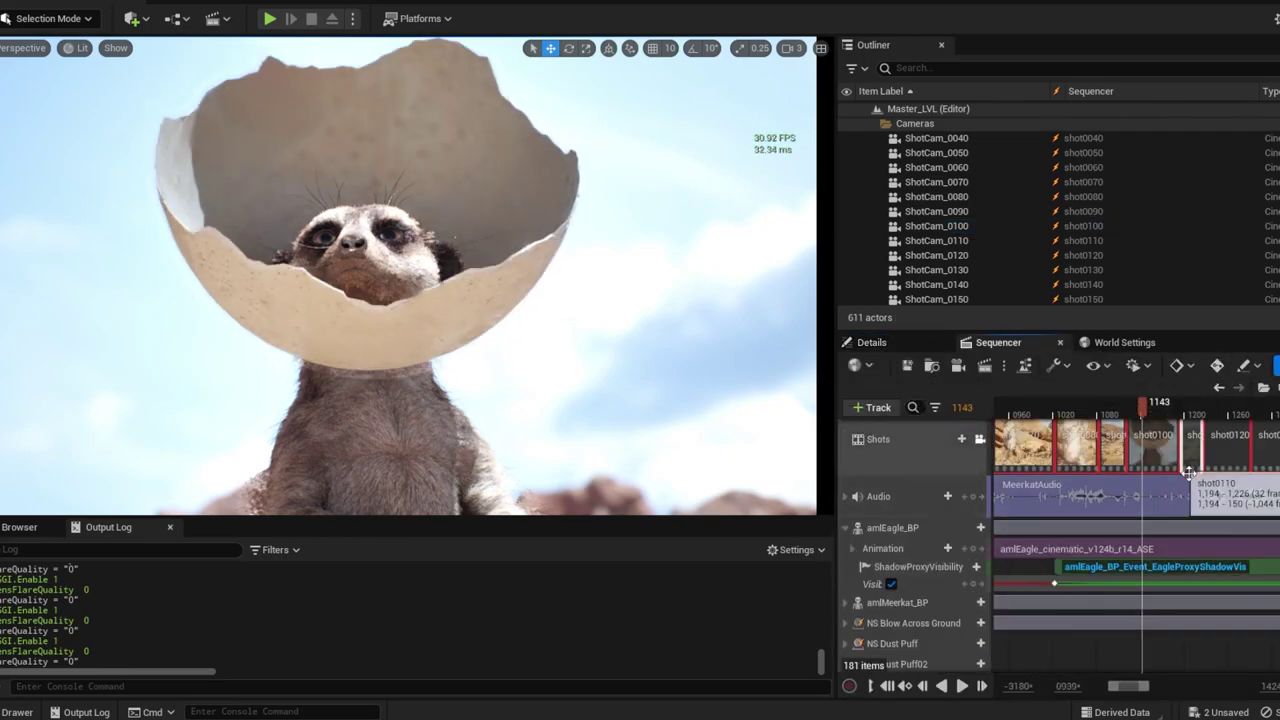
drag(1142, 405, 1278, 430)
right_drag(1278, 430, 1147, 432)
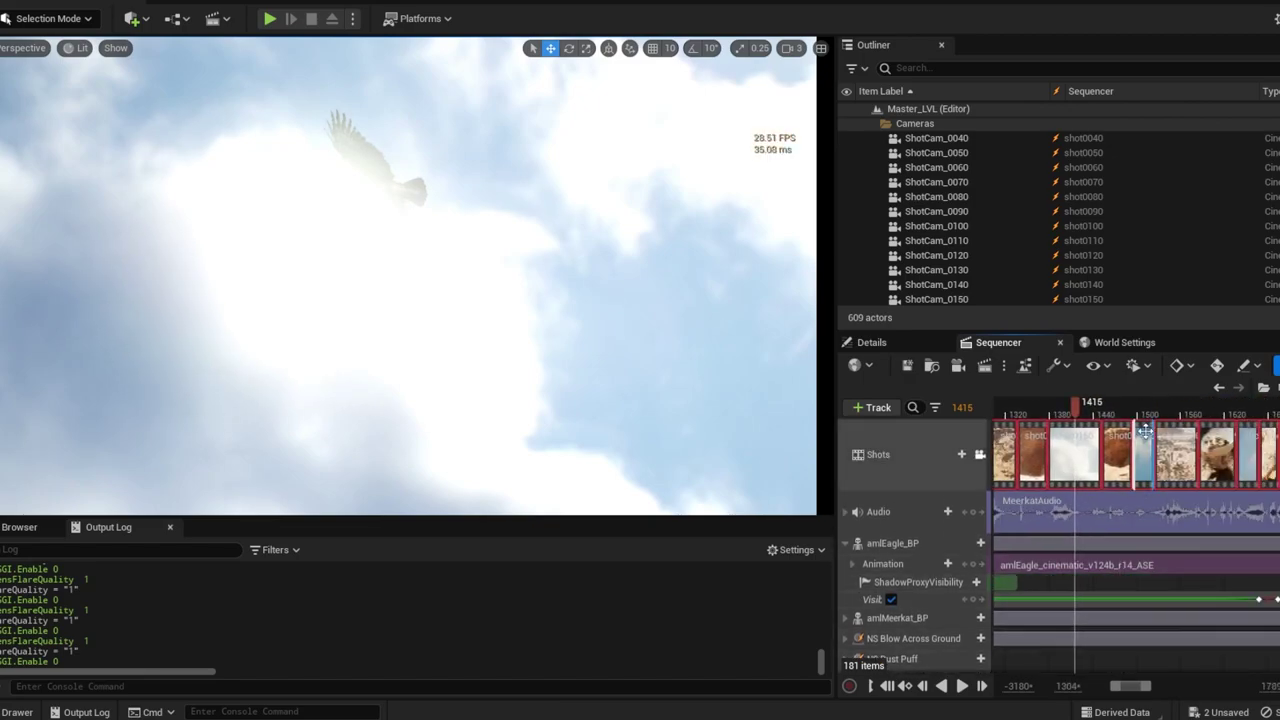
drag(1088, 404, 1147, 407)
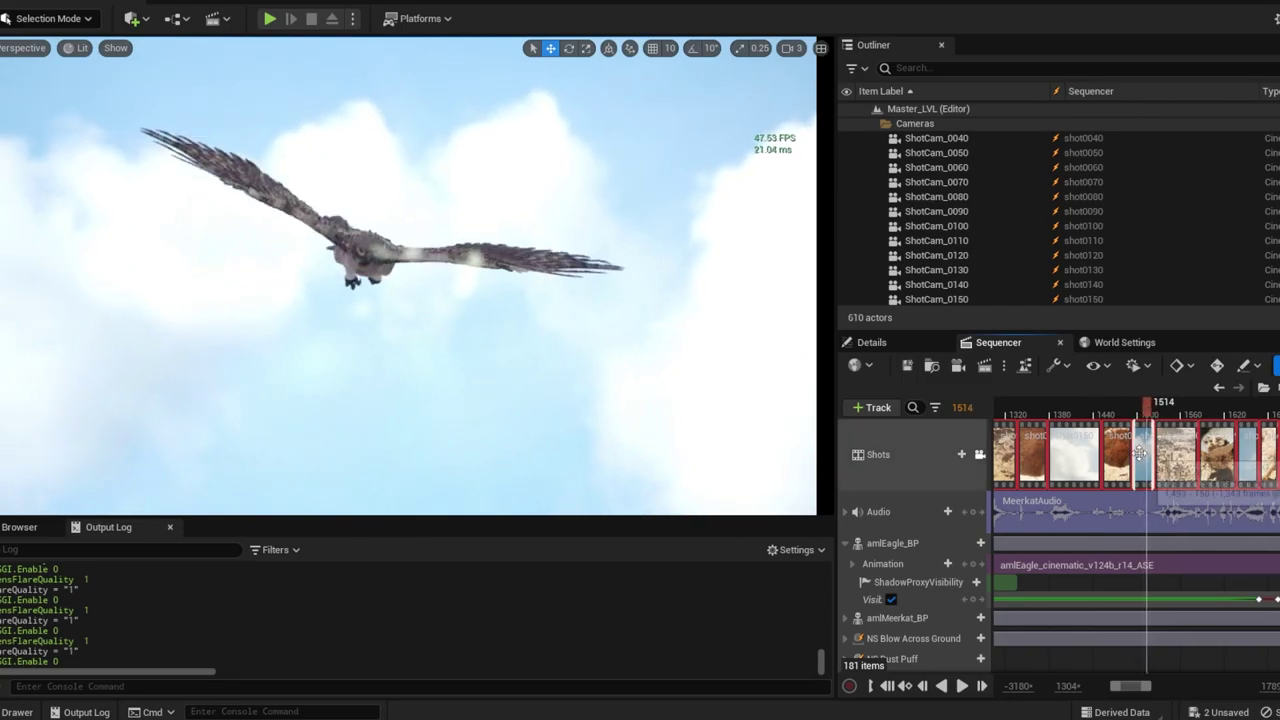
- Unlock the viewport from the shot camera, fly down and select the dark Plane block
click(980, 454)
mouse_move(444, 354)
right_down()
mouse_move(436, 480)
mouse_move(457, 297)
right_up()
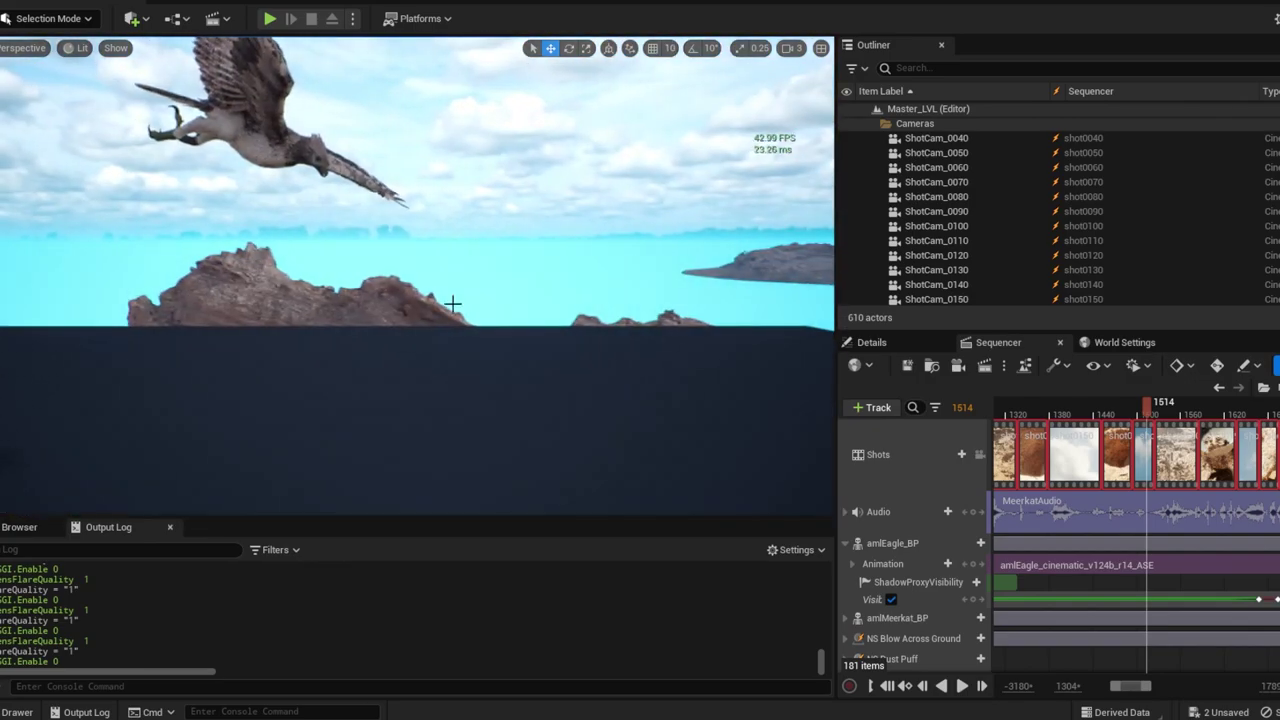
click(433, 400)
right_drag(433, 400, 494, 416)
- Hide the Plane, view the eagle shot through its camera, unhide all actors, then scrub to frame 1572
key(h)
click(980, 454)
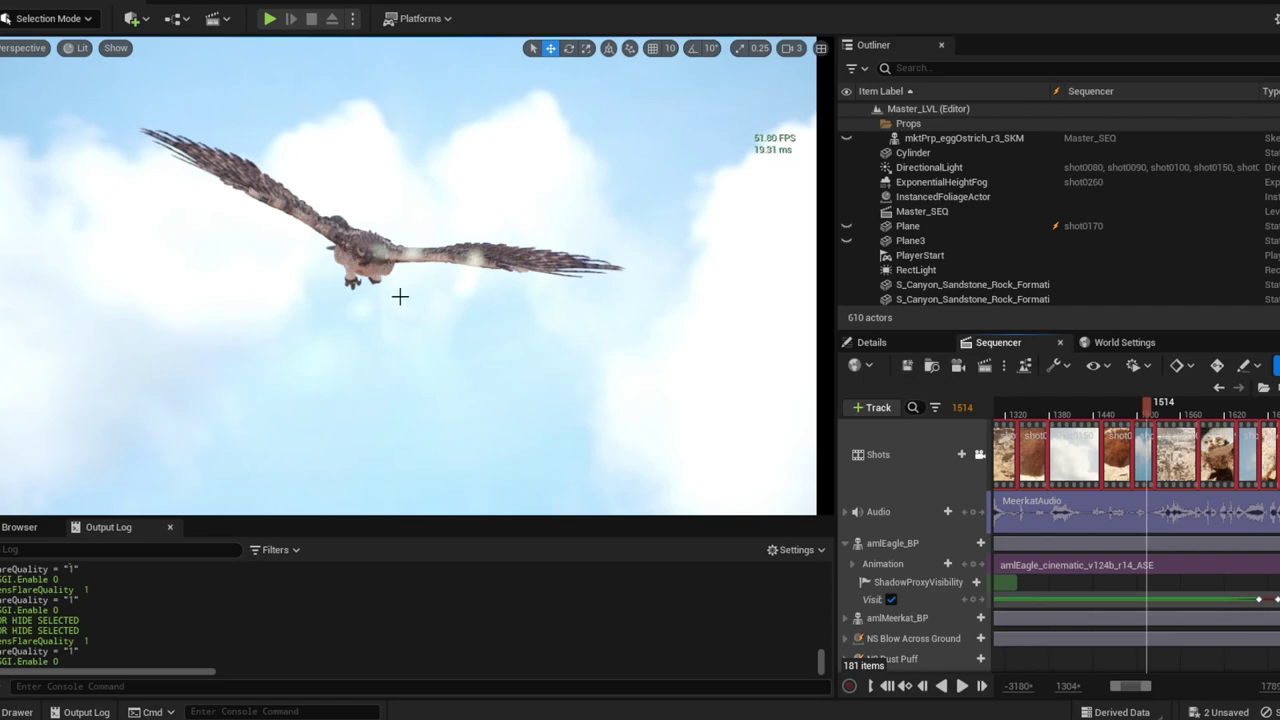
key(ctrl+h)
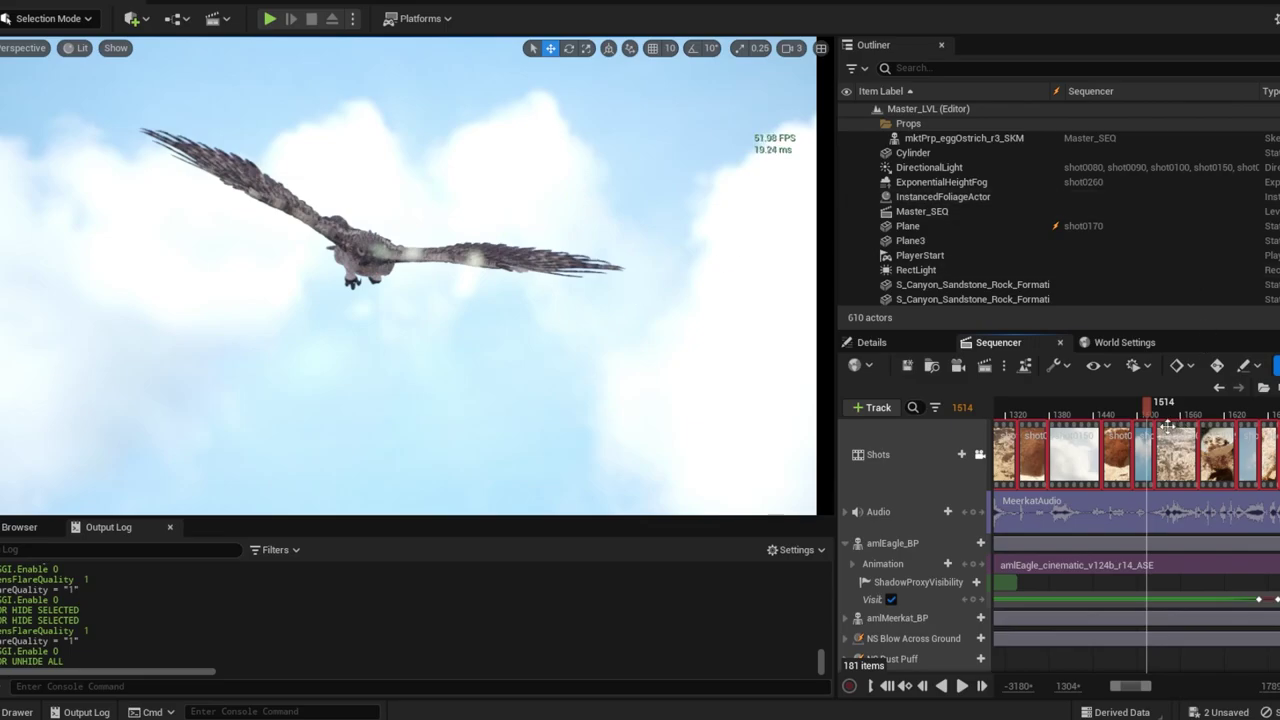
drag(1147, 403, 1189, 416)
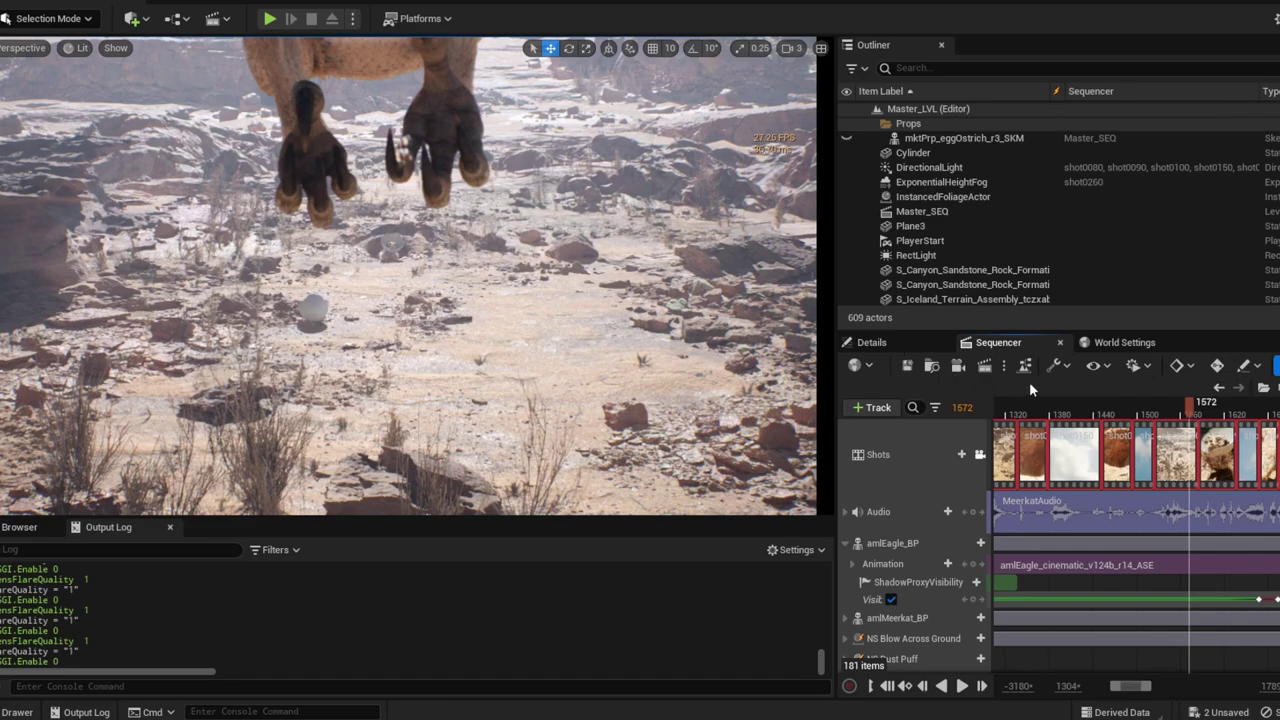
- Scrub around frames 1568–1573 in the canyon talons shot, then advance to frame 1646
drag(1191, 413, 1188, 413)
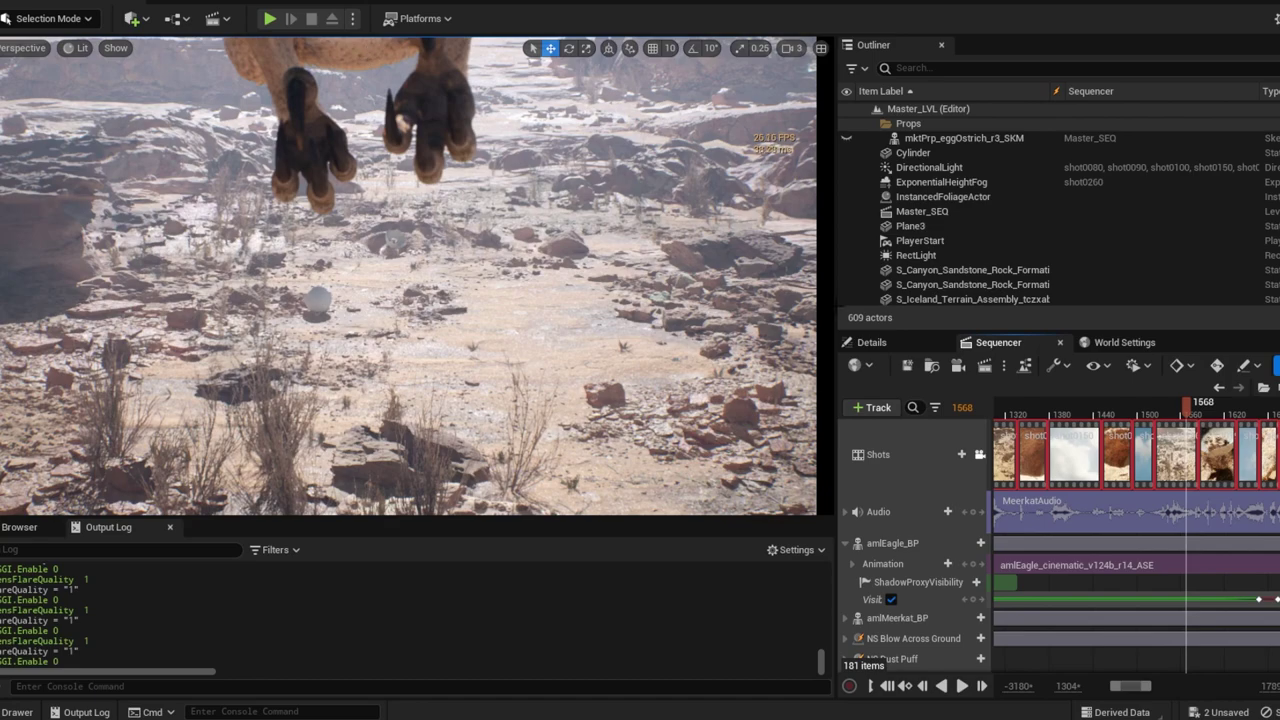
drag(1185, 410, 1243, 410)
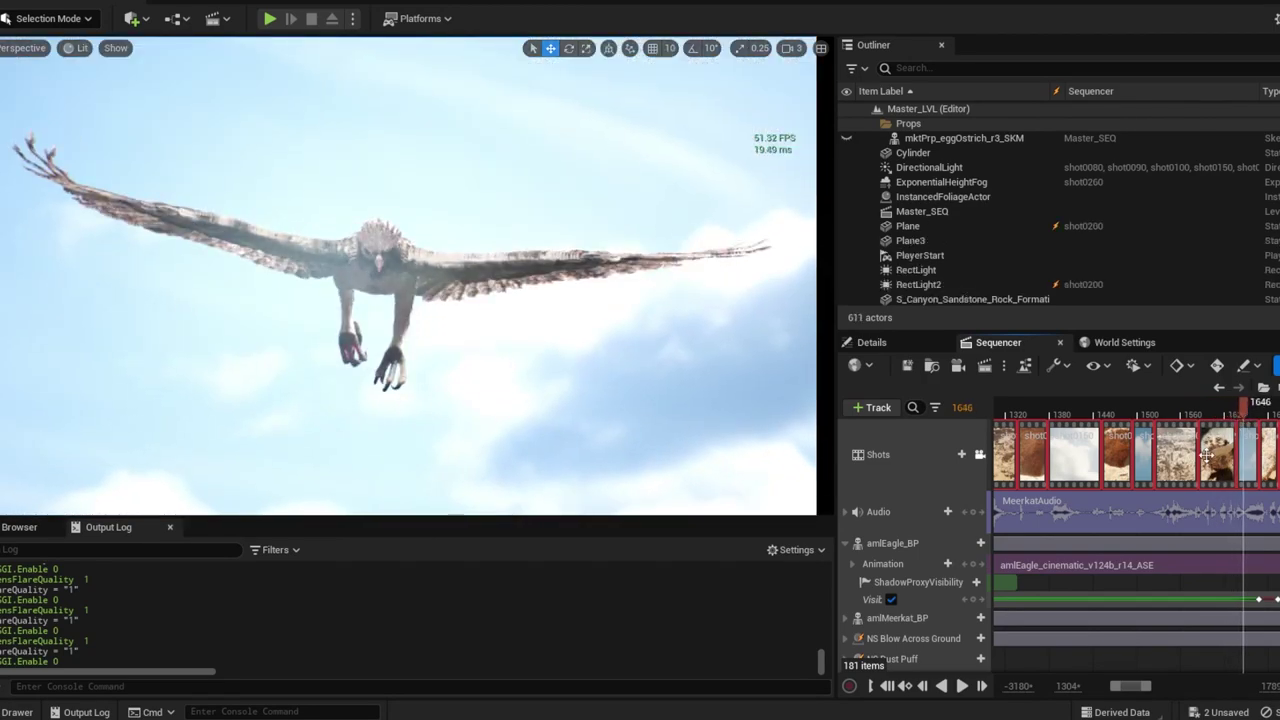
- Open shot0200's sequence, zoom its timeline, and lock the viewport to its ShotCam_0200 camera
click(980, 454)
right_drag(557, 254, 552, 300)
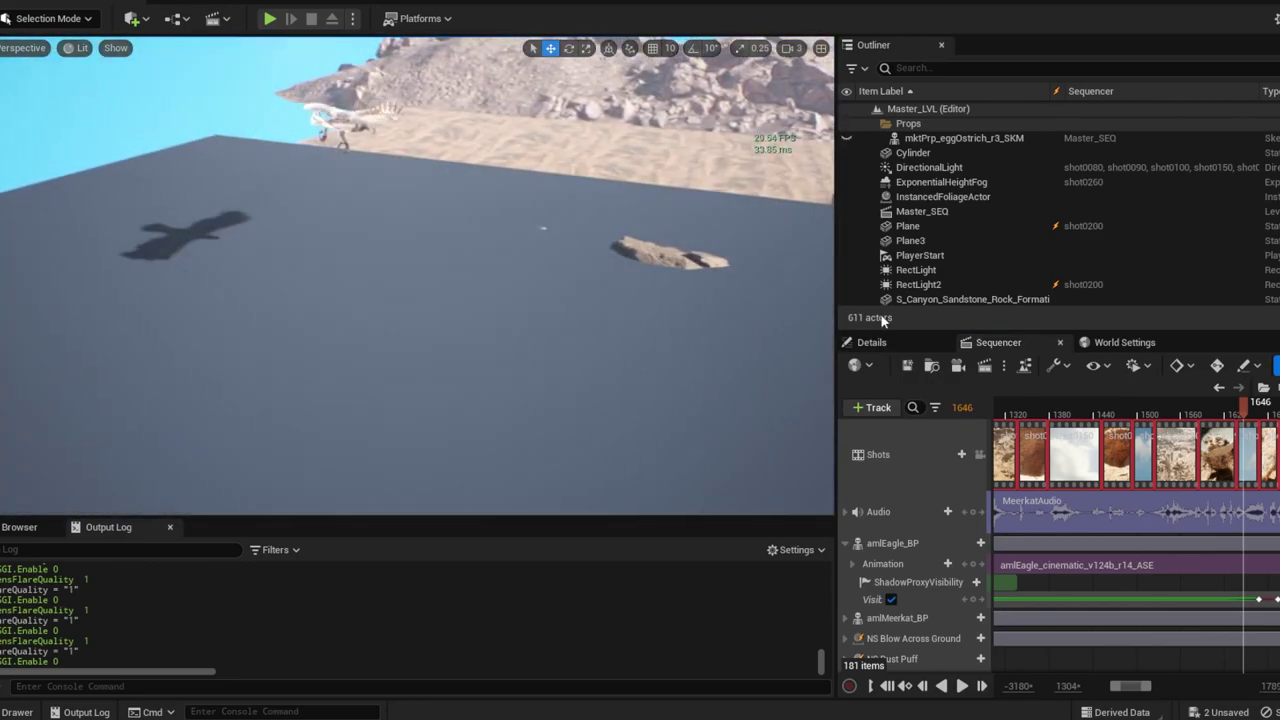
double_click(1245, 455)
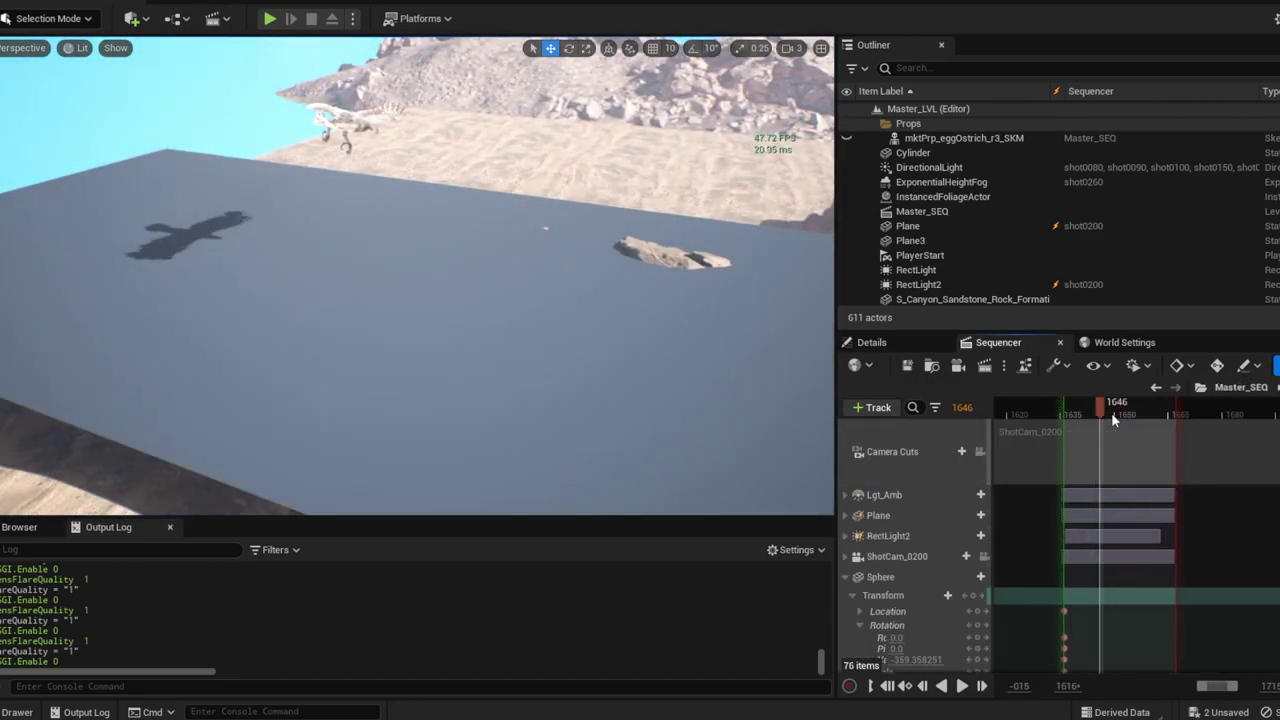
ctrl+scroll(1106, 420, up, 10)
drag(1106, 410, 1064, 417)
click(980, 451)
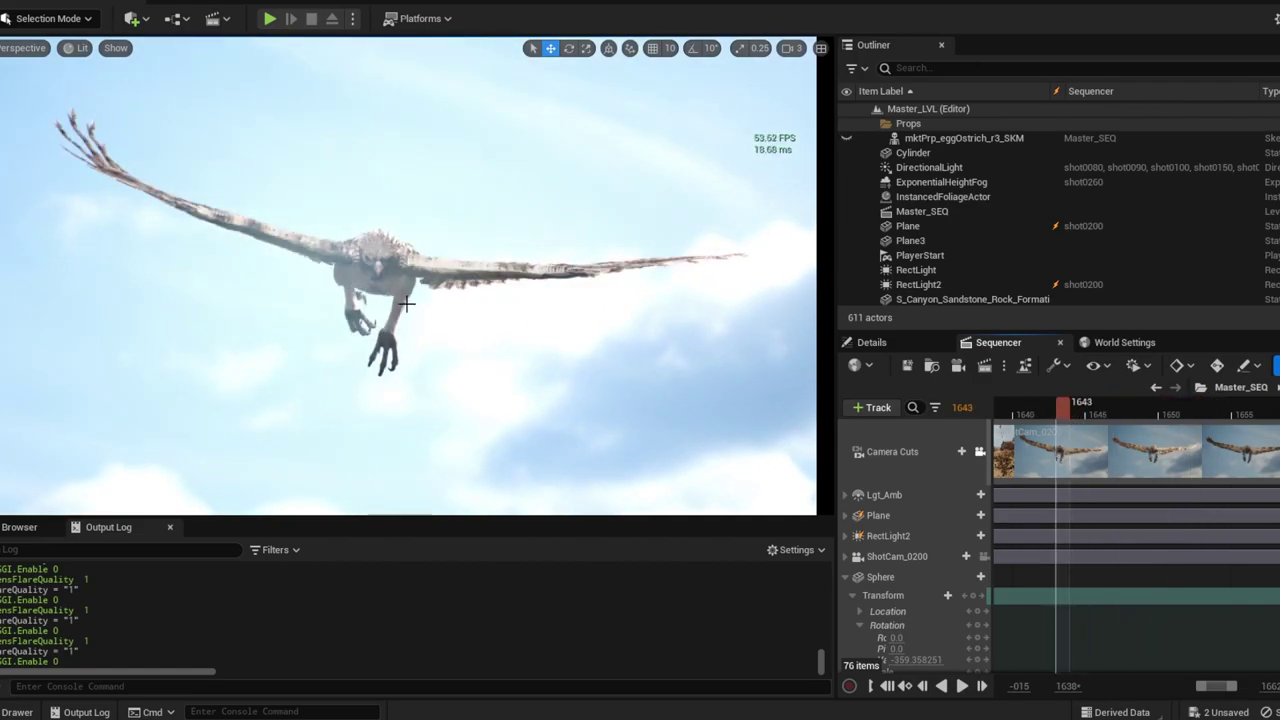
- Scrub the eagle shot through frames 1650–1666, ending at 1666, then go back to Master_SEQ
drag(1080, 410, 1238, 436)
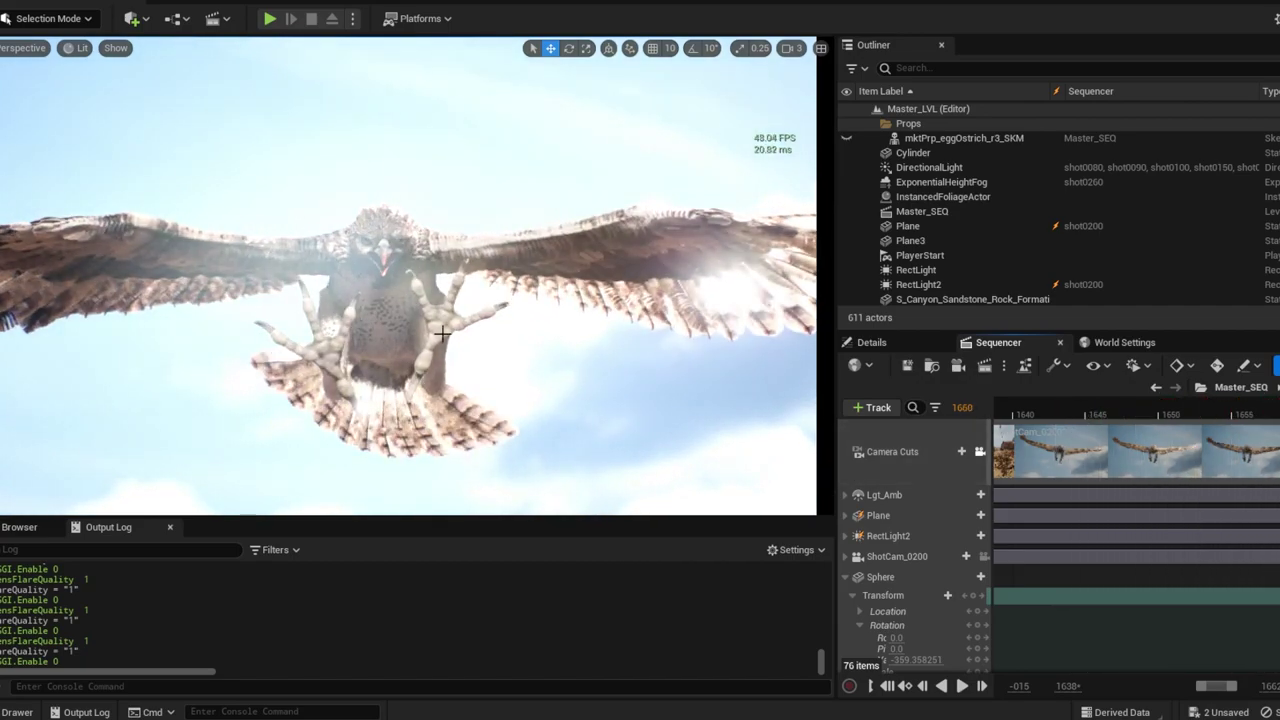
right_drag(1230, 436, 1028, 472)
drag(1168, 413, 974, 432)
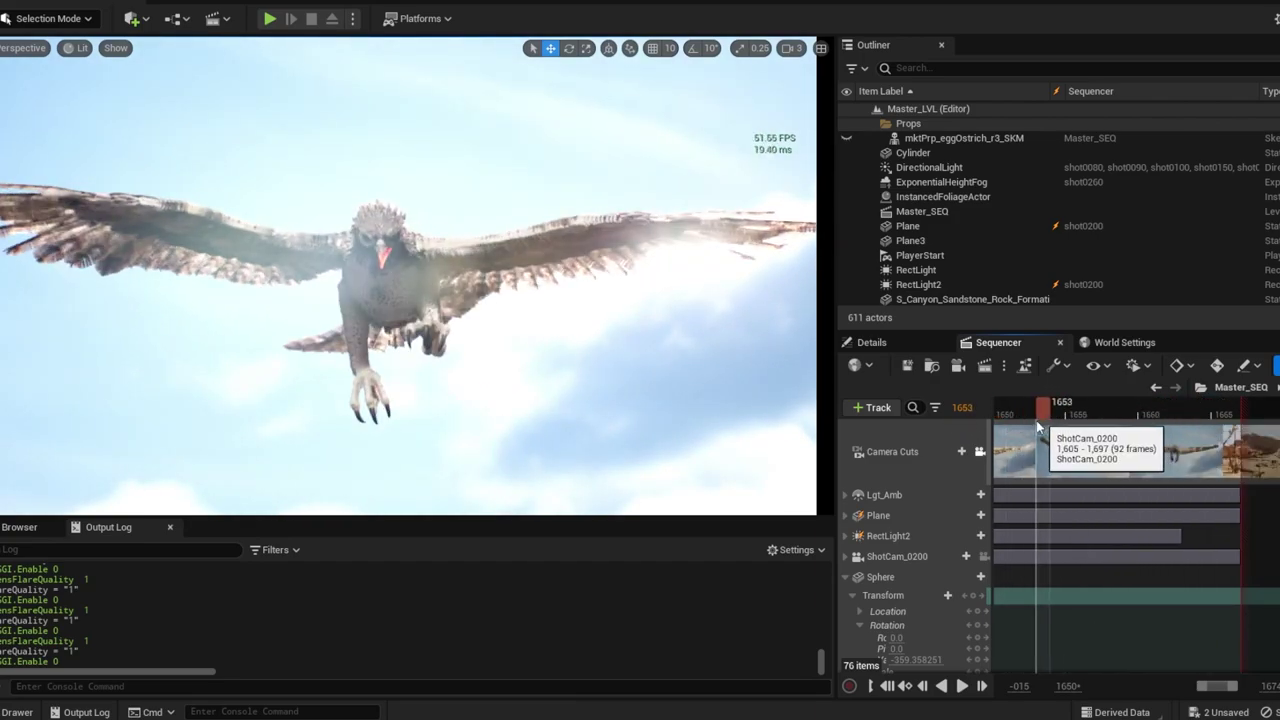
click(1015, 427)
click(996, 427)
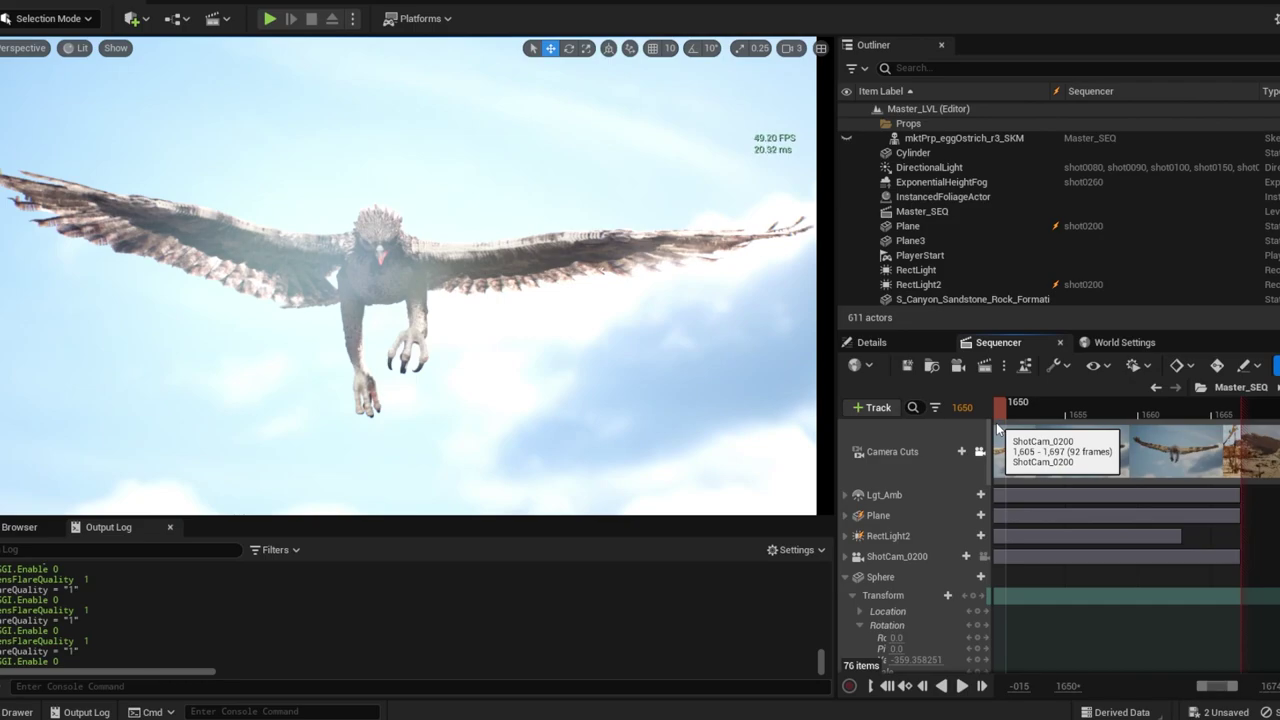
drag(997, 428, 1230, 440)
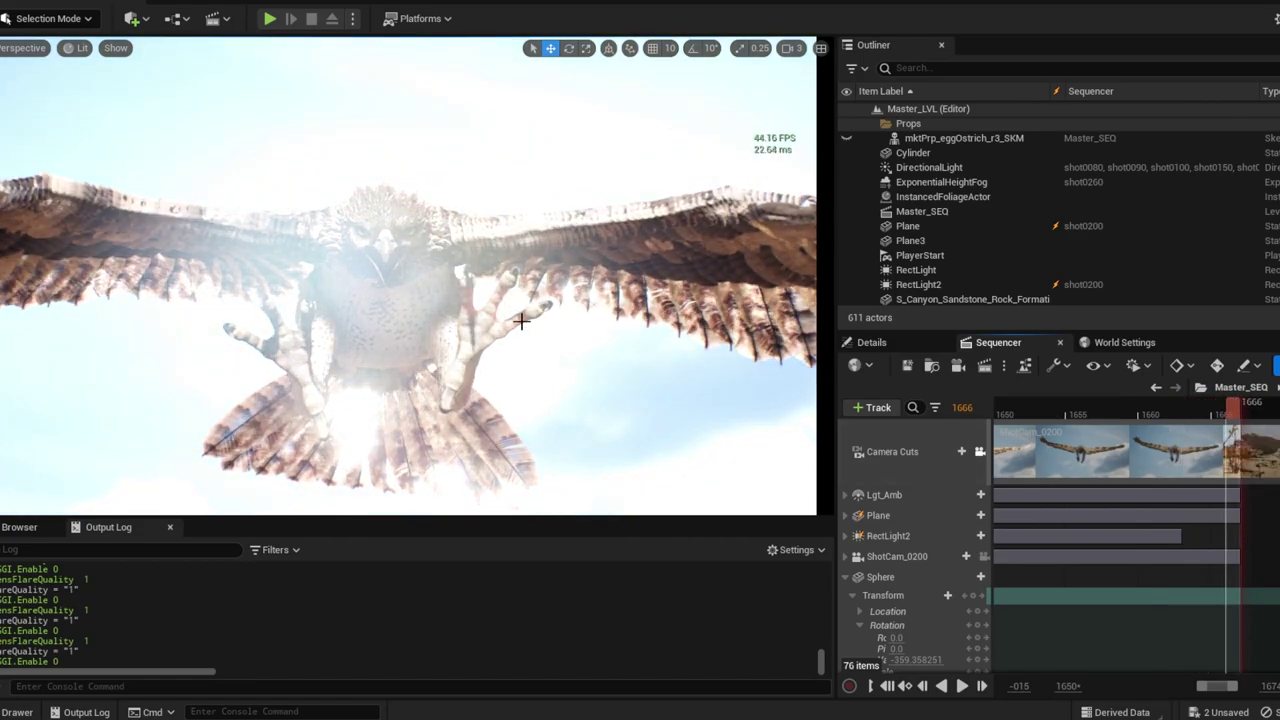
drag(1233, 410, 1190, 410)
click(1234, 418)
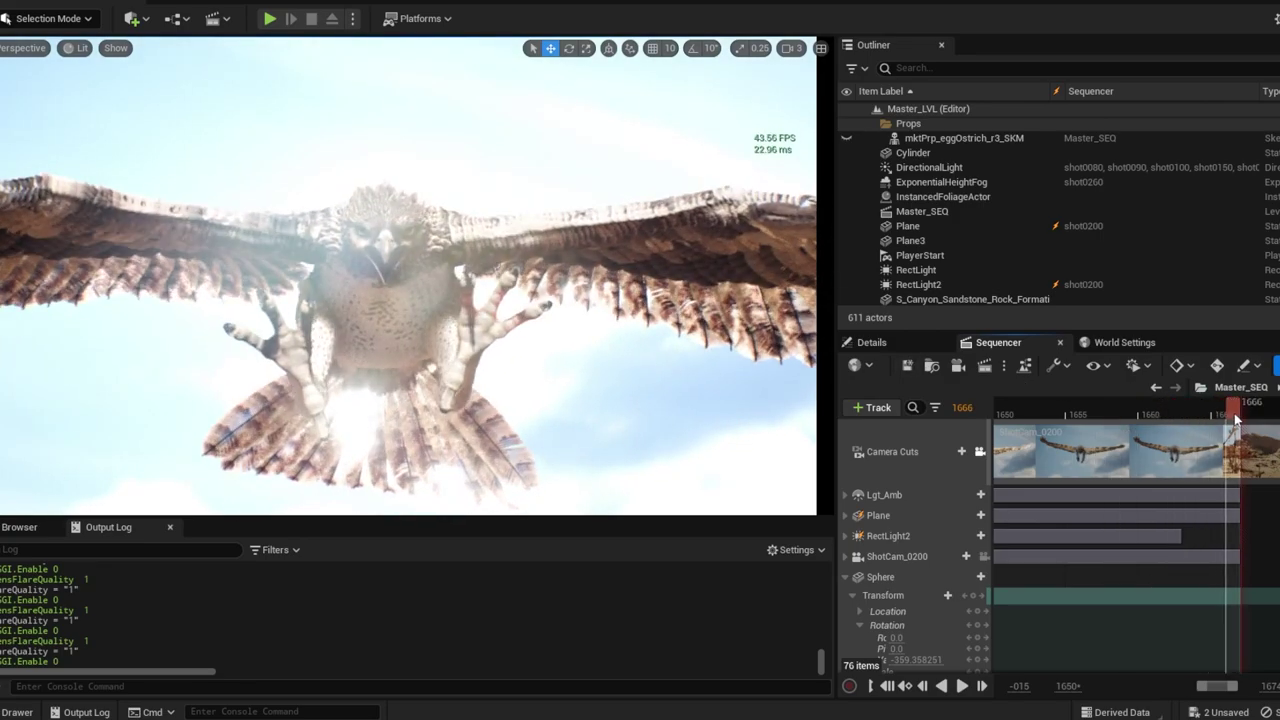
click(1261, 390)
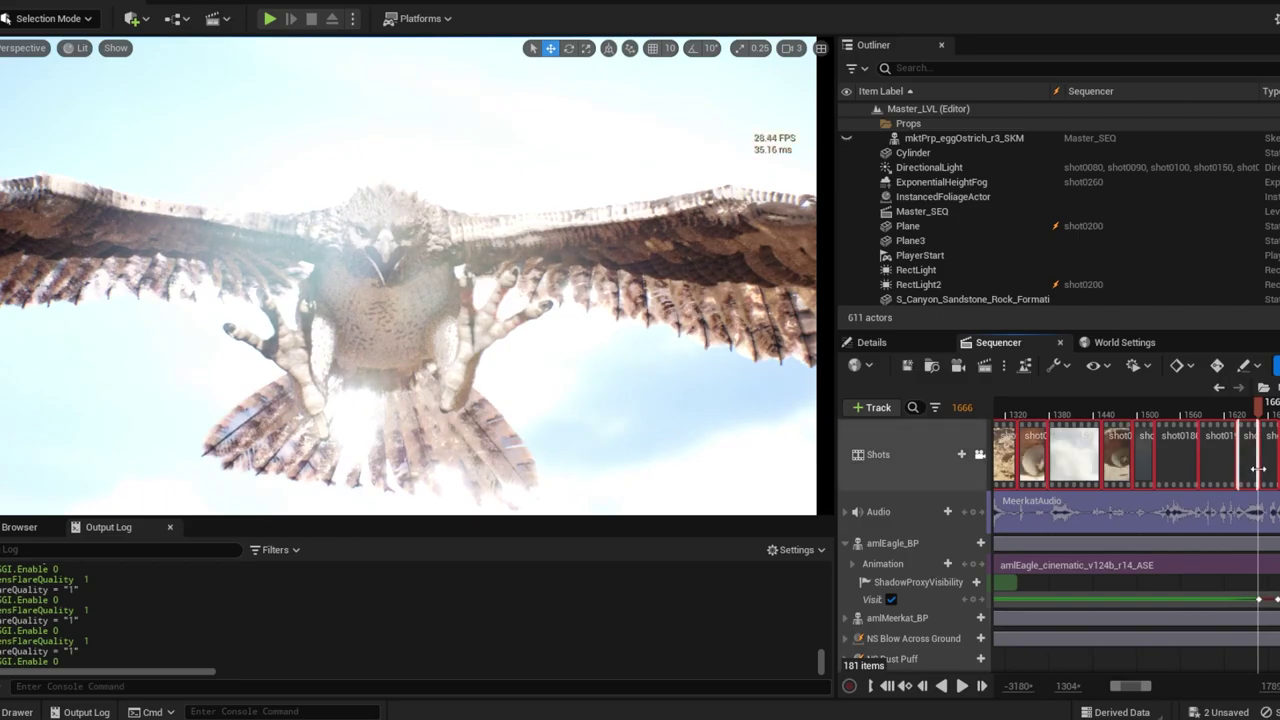
- Scrub the master timeline forward to frame 1775, the dim shot0240 burrow close-up
drag(1142, 410, 1218, 403)
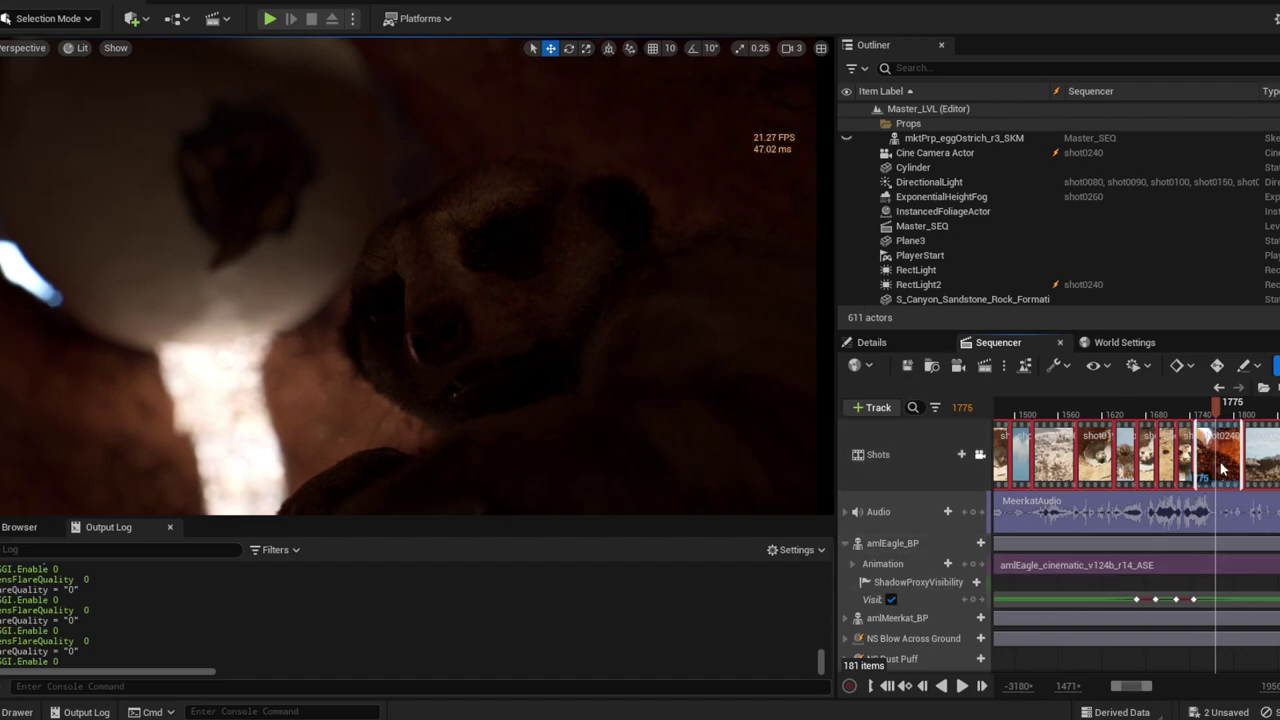
- In shot0240, set the Lgt_Amb sky light's Intensity Scale to 1, then back to 0
double_click(1158, 466)
click(899, 557)
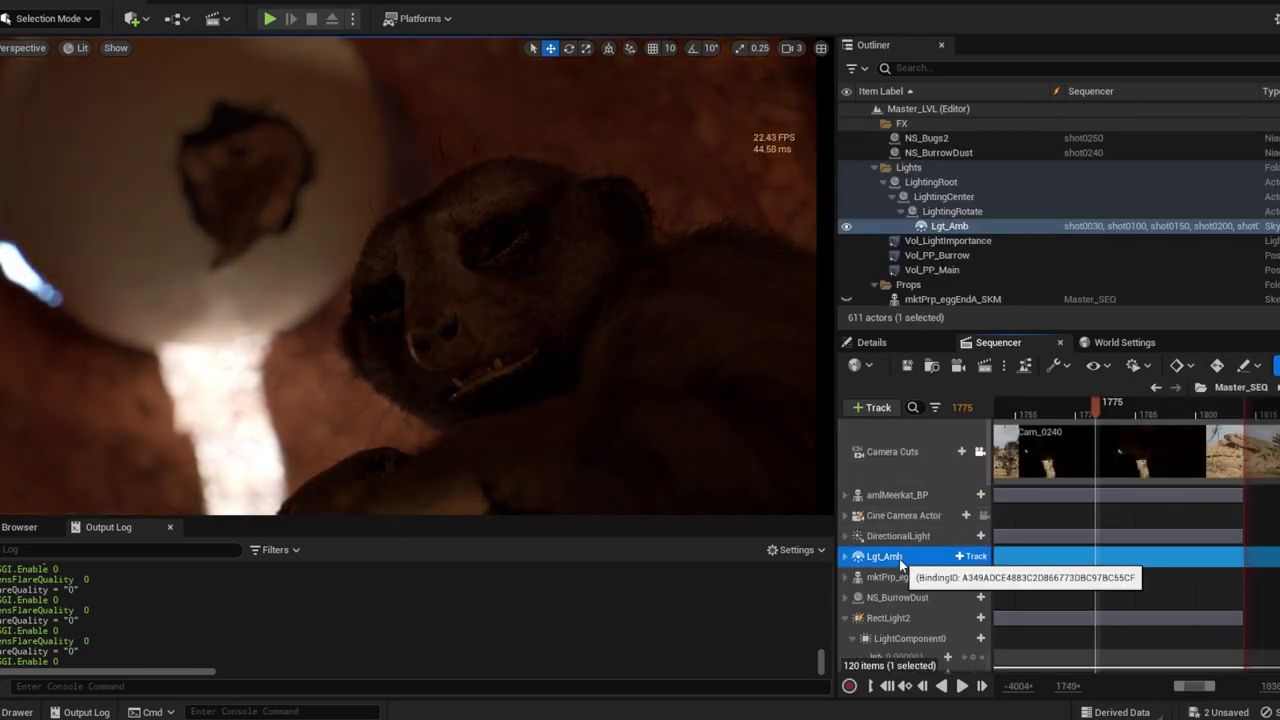
click(904, 342)
scroll(1117, 581, up, 5)
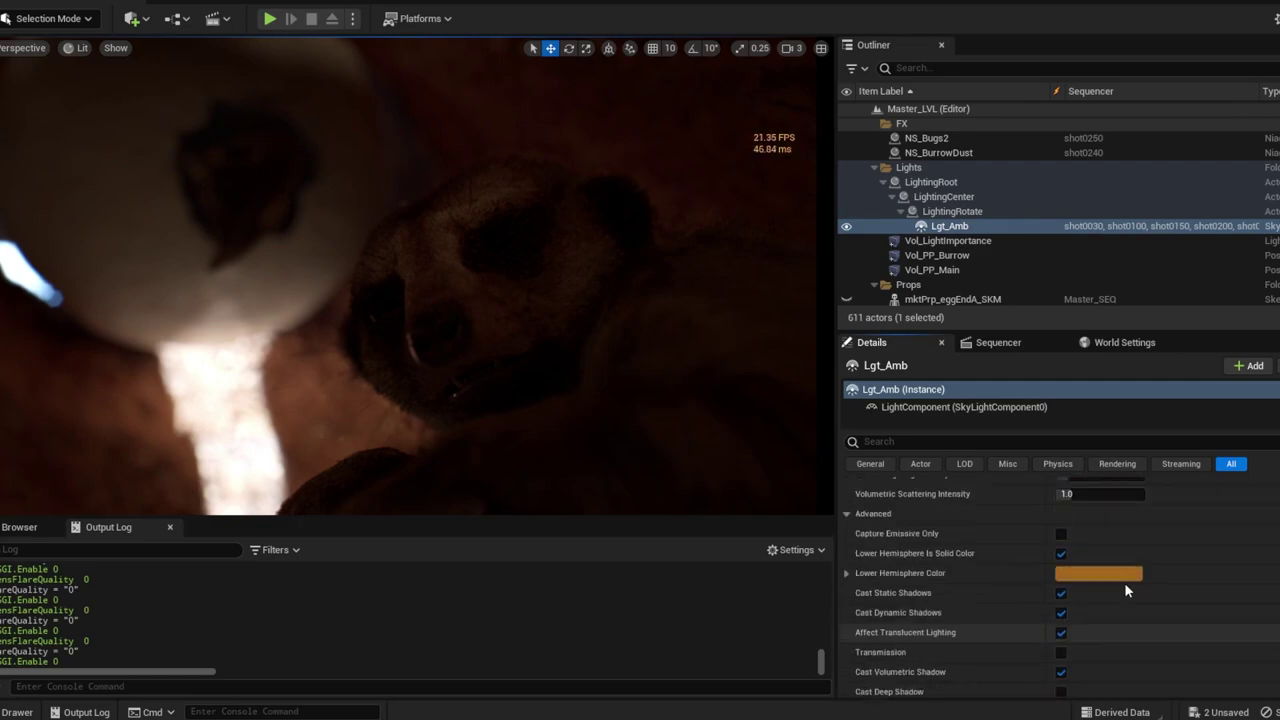
scroll(1117, 555, up, 4)
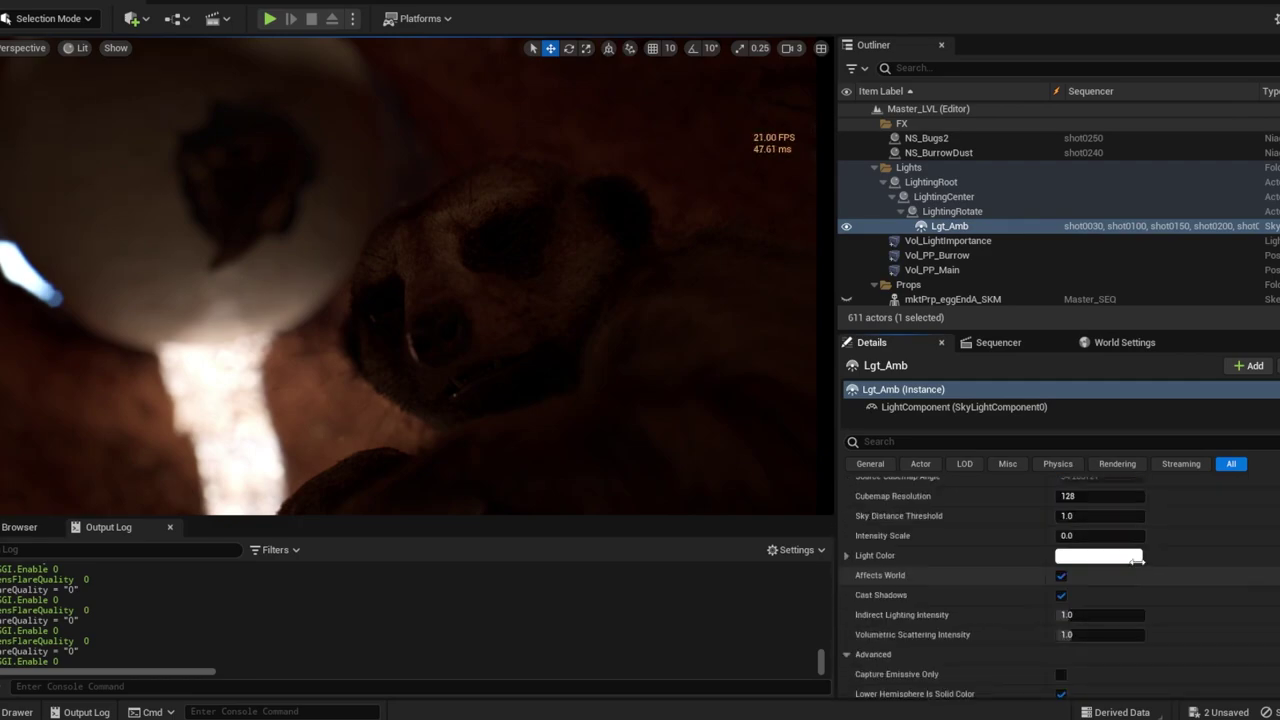
drag(1126, 559, 1126, 559)
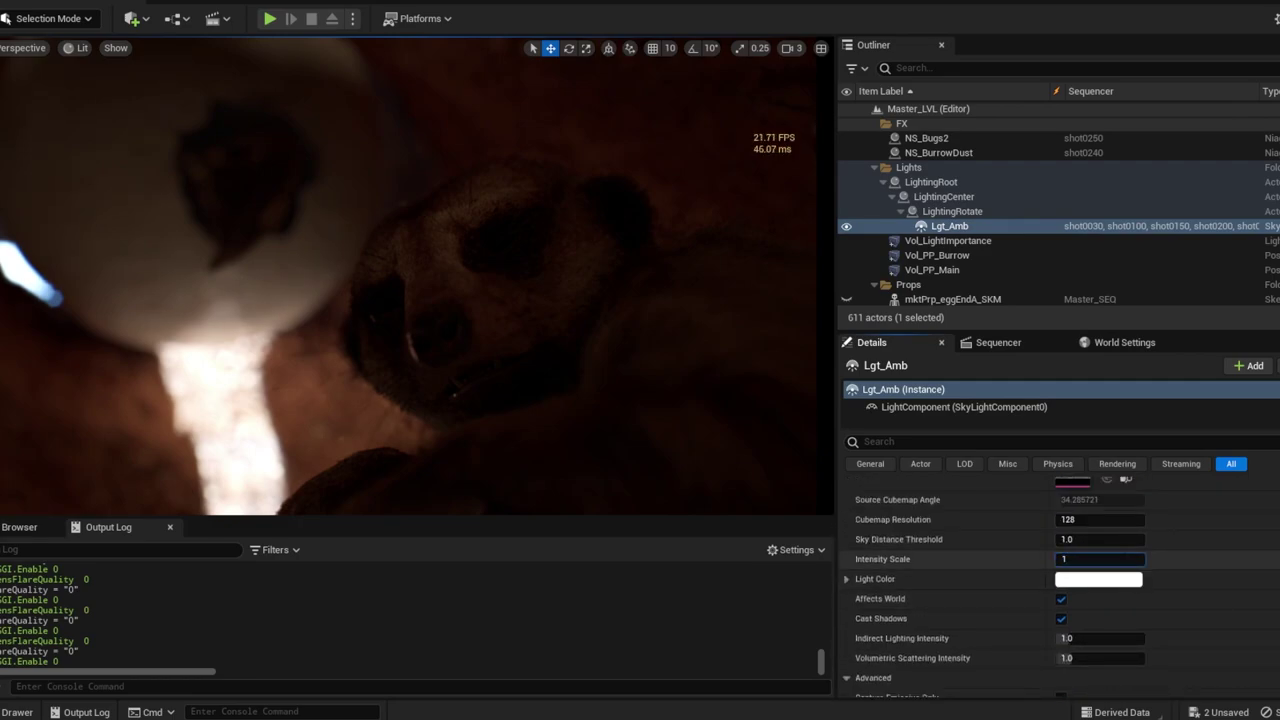
text(1)
key(Return)
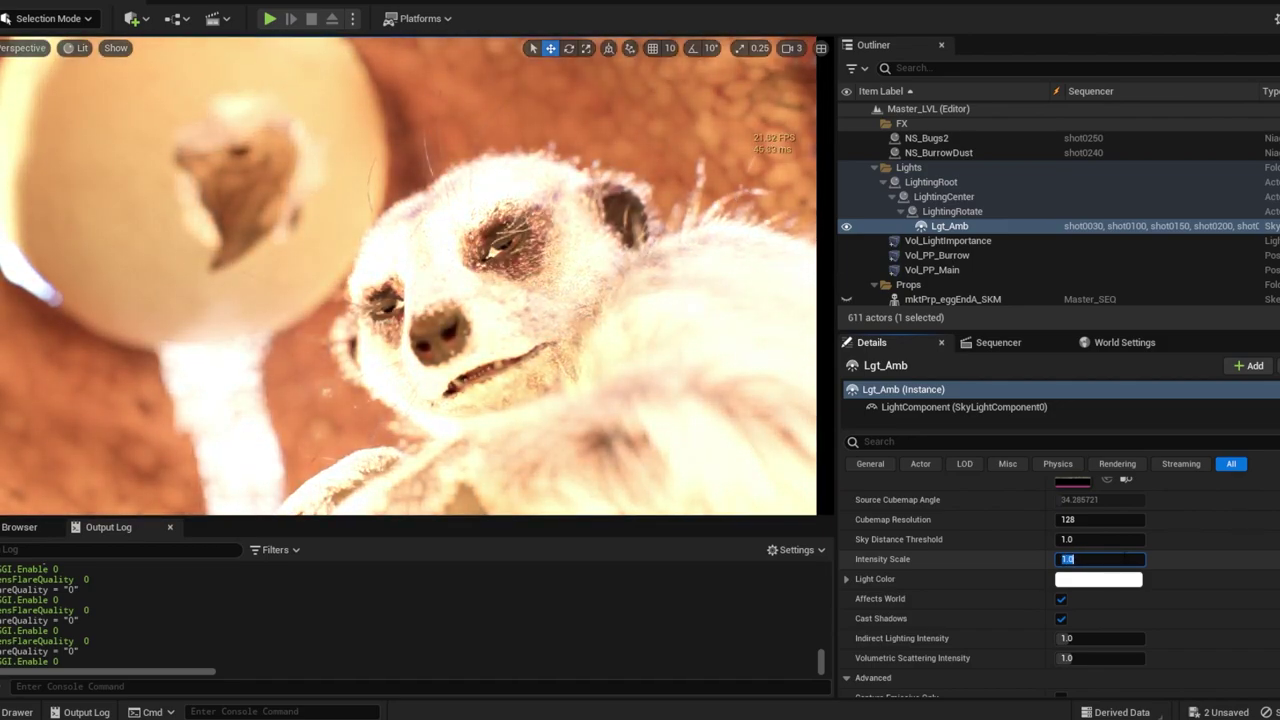
text(0)
key(Return)
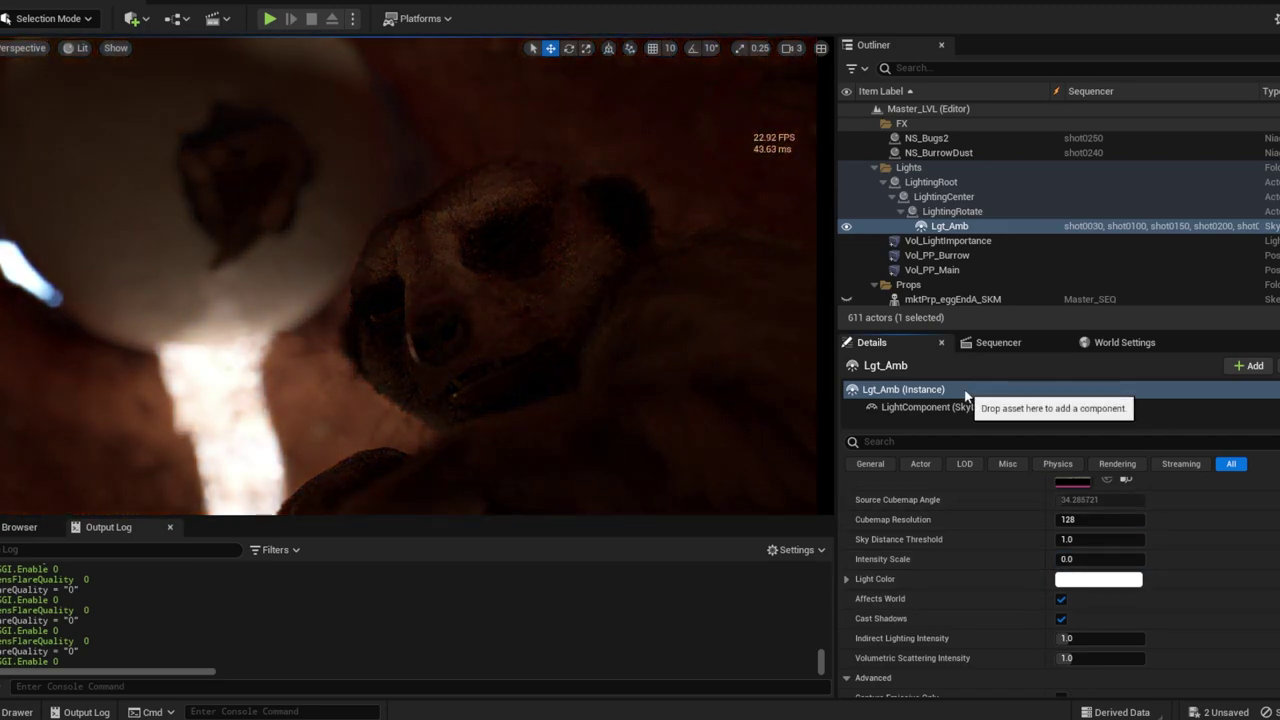
click(1011, 344)
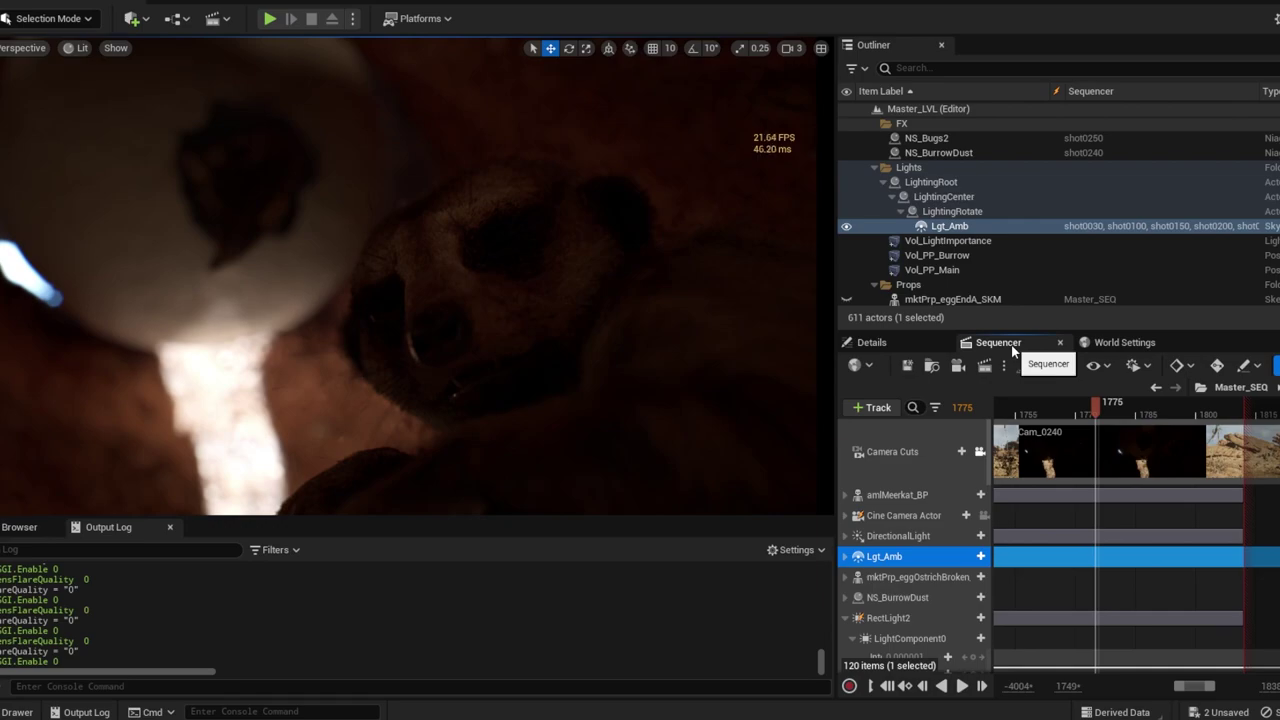
- Scrub through the burrow shot, return to Master_SEQ and settle on frame 1789
drag(1089, 405, 1196, 419)
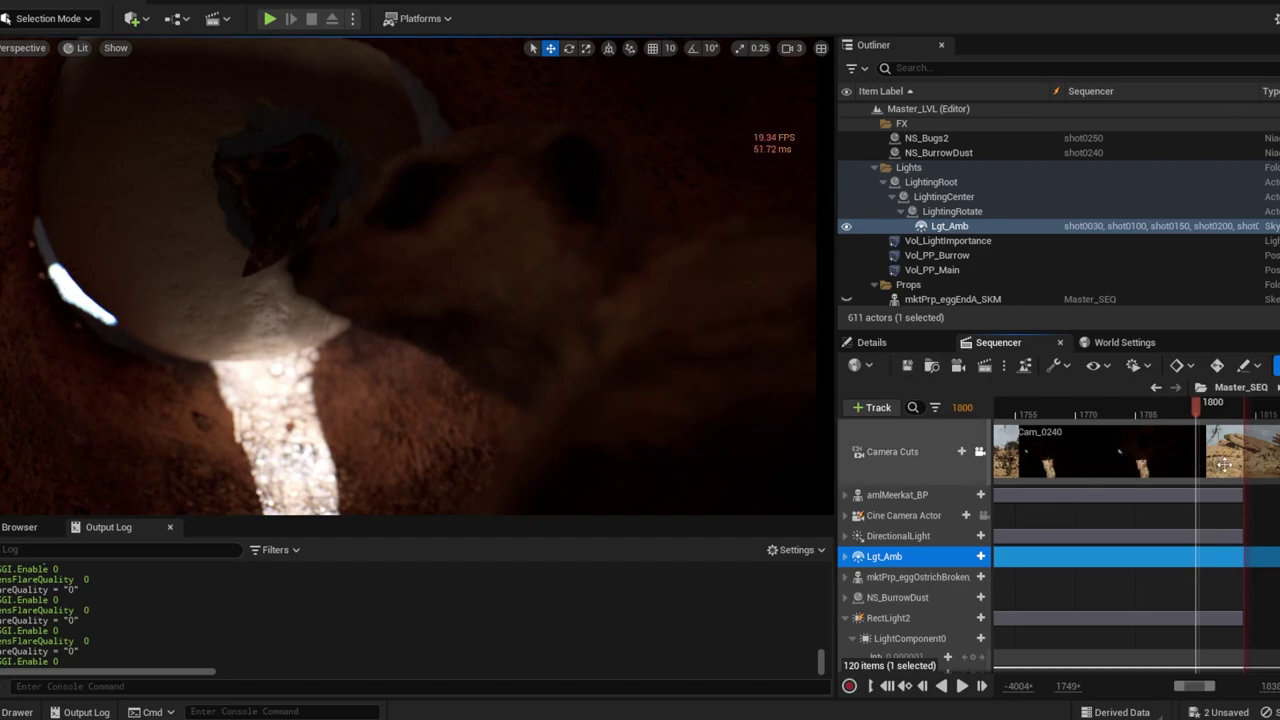
drag(1198, 414, 1208, 413)
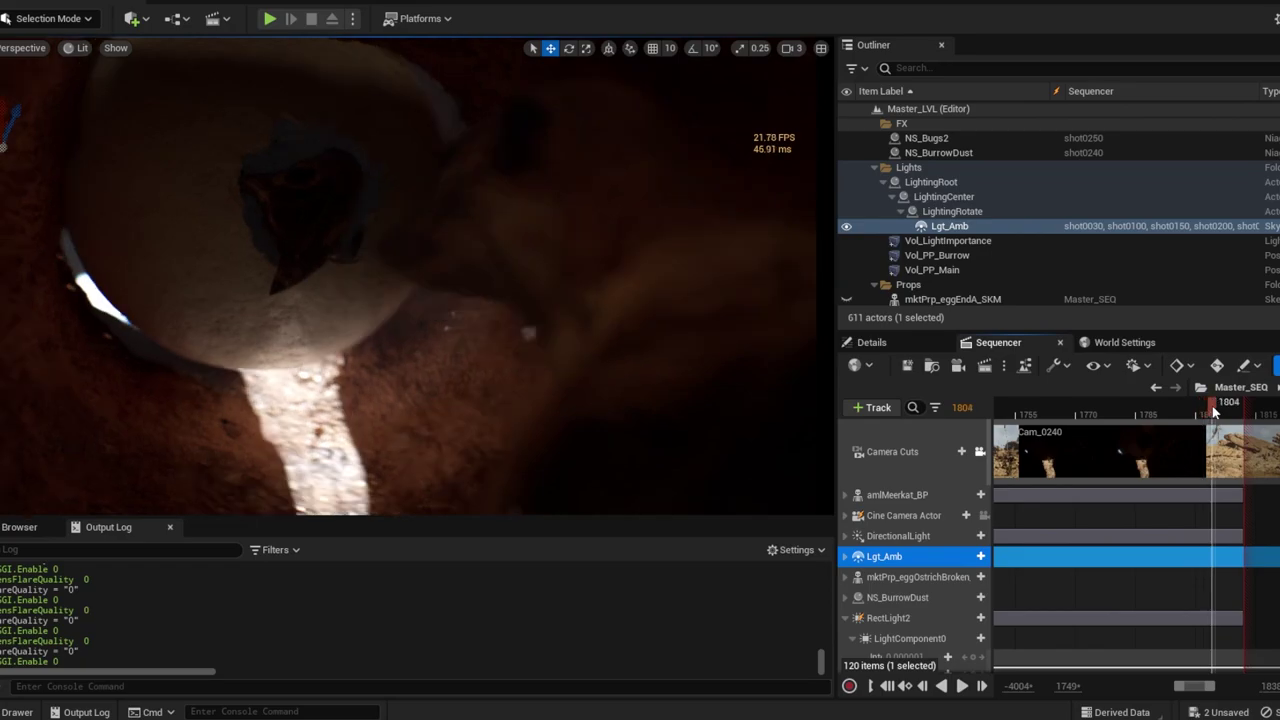
click(1250, 387)
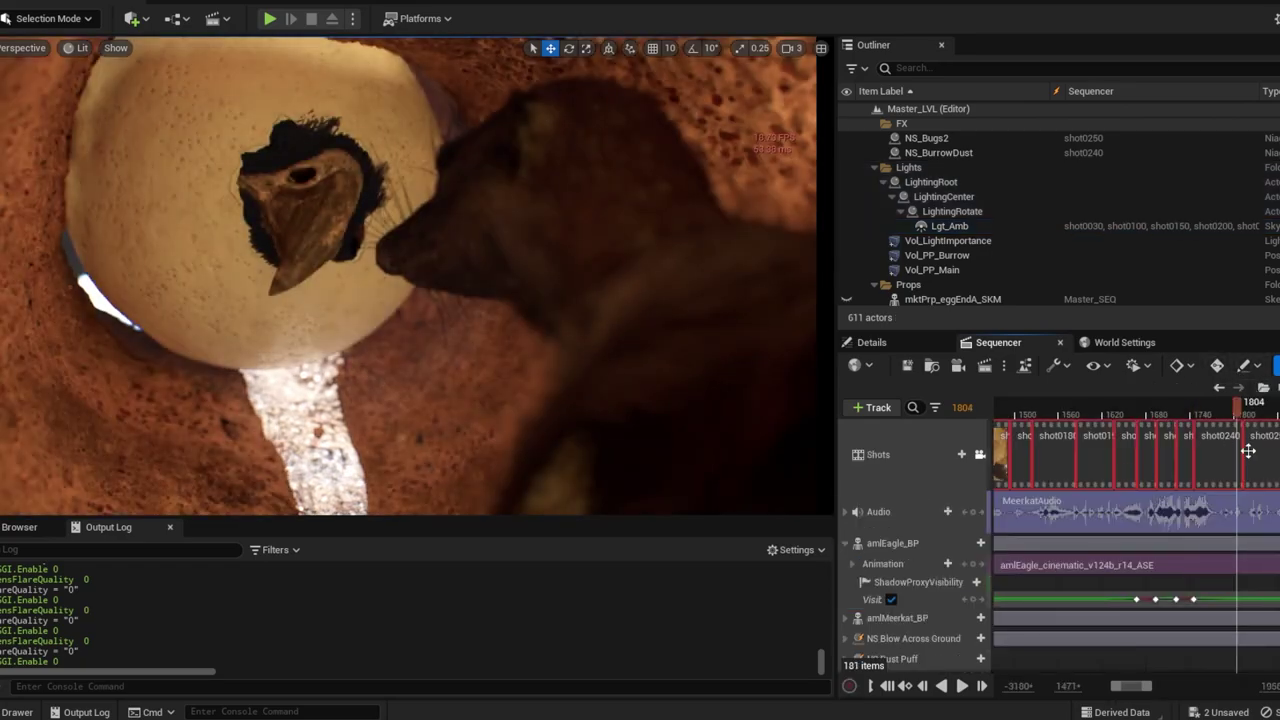
mouse_move(1150, 410)
mouse_down()
mouse_move(1177, 410)
mouse_move(1140, 410)
mouse_up()
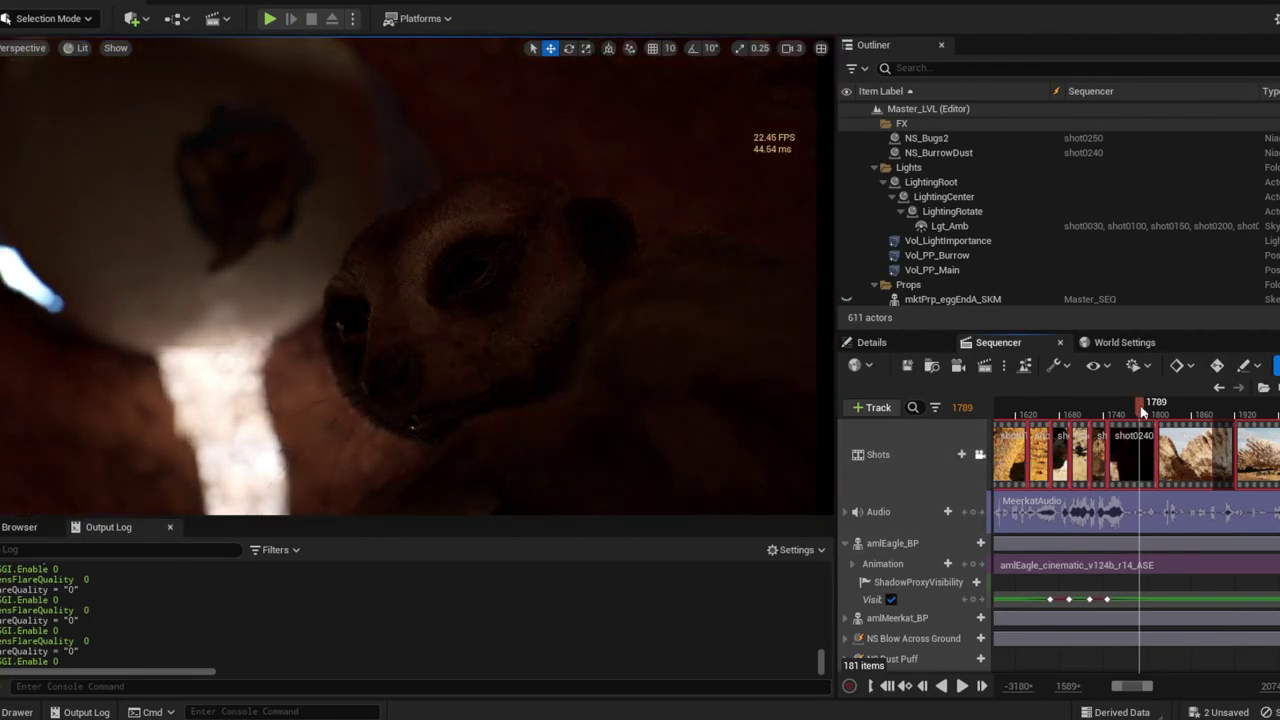
- Open shot0260, go to frame 1948, and hide then show RectLight2 to compare the lighting
drag(1143, 412, 1207, 428)
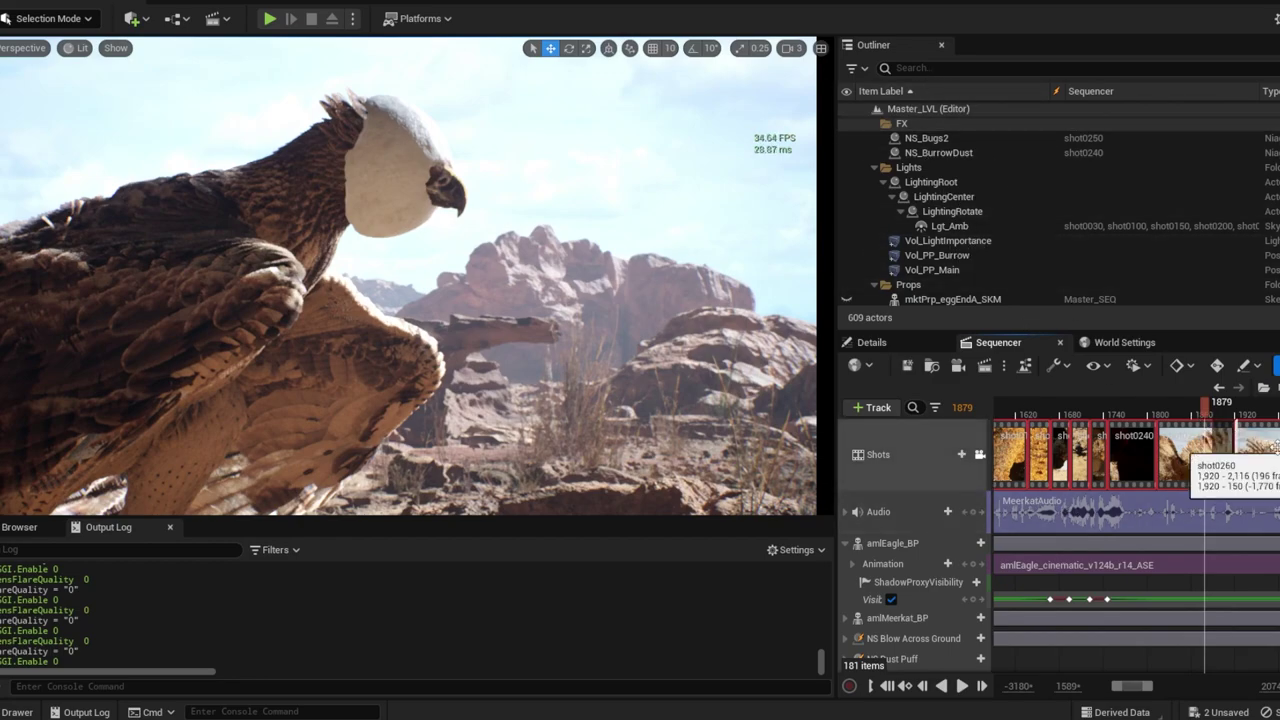
double_click(1215, 455)
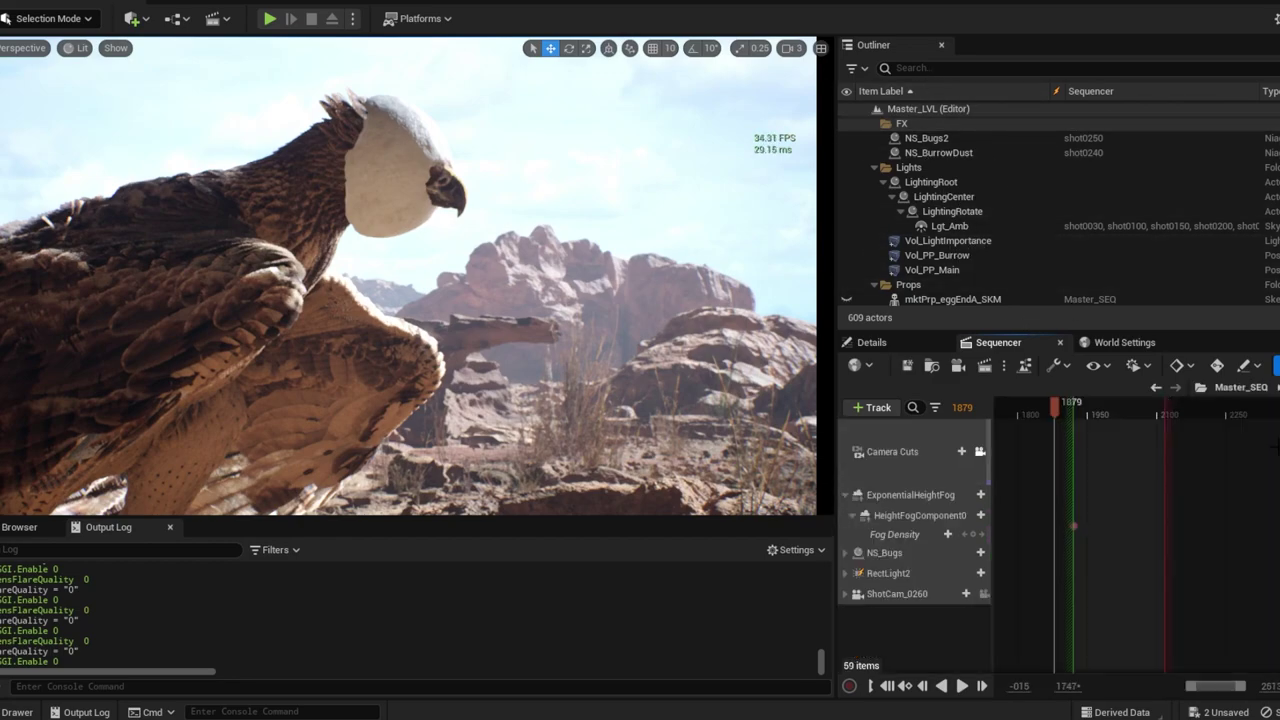
click(925, 573)
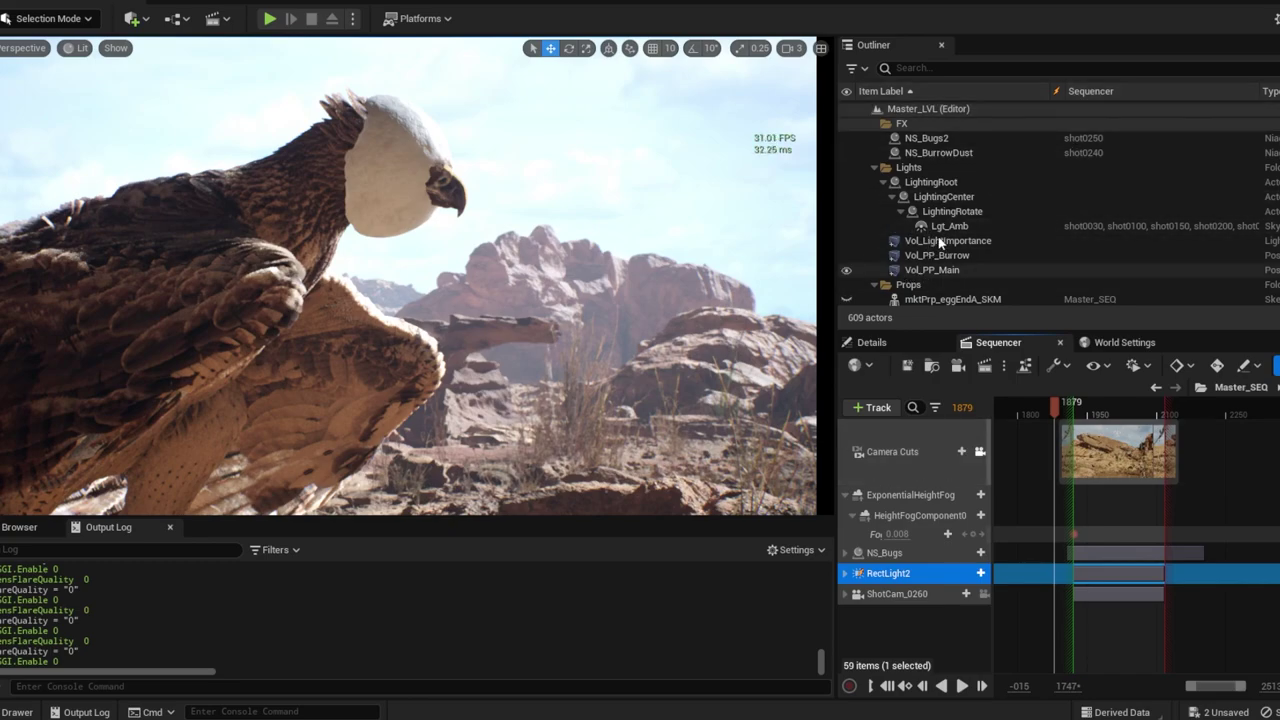
scroll(950, 255, down, 4)
scroll(940, 240, up, 5)
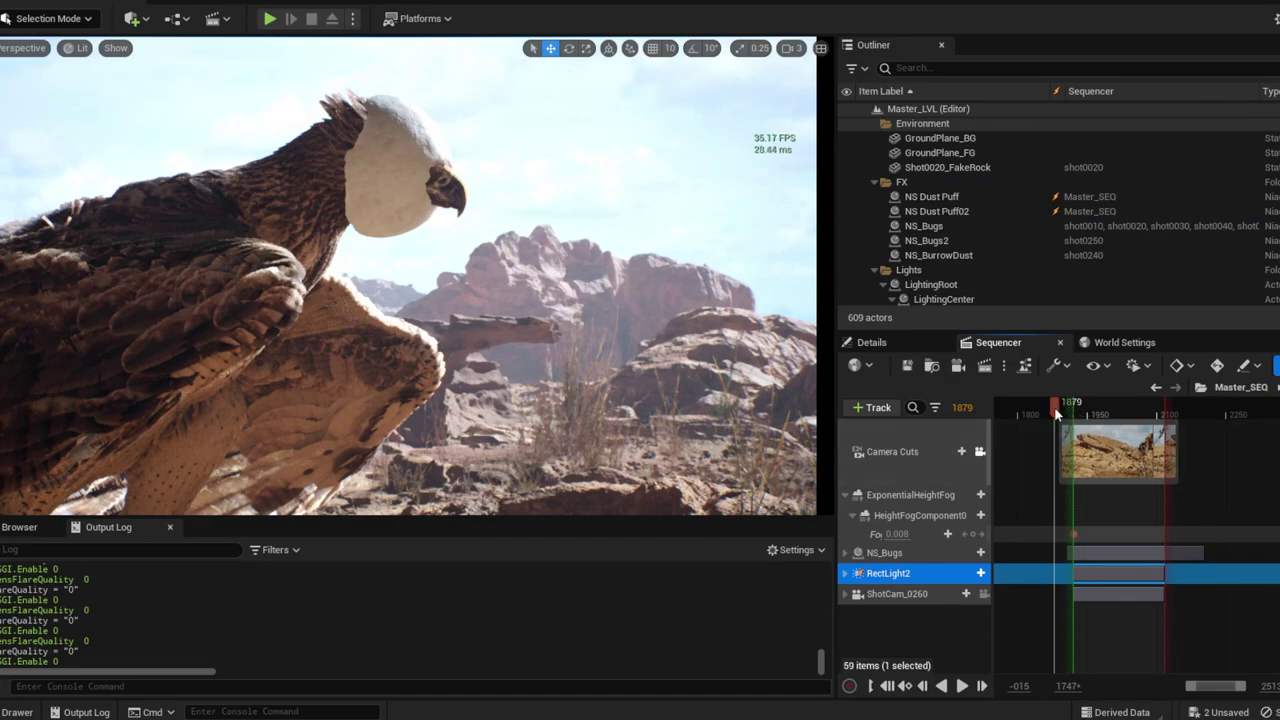
drag(1057, 414, 1087, 410)
click(905, 576)
click(847, 212)
click(847, 212)
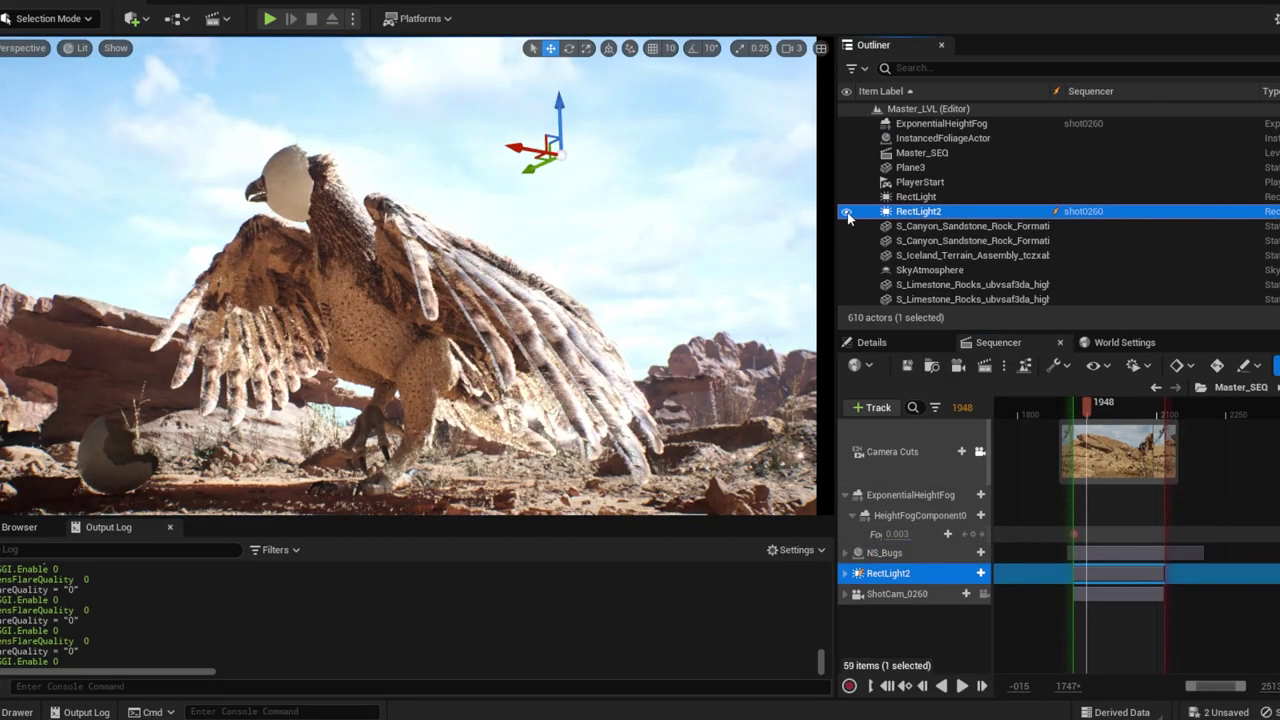
- At frame 1875, toggle RectLight's visibility on and off repeatedly to compare the eagle's lighting
click(900, 197)
drag(1073, 414, 1052, 410)
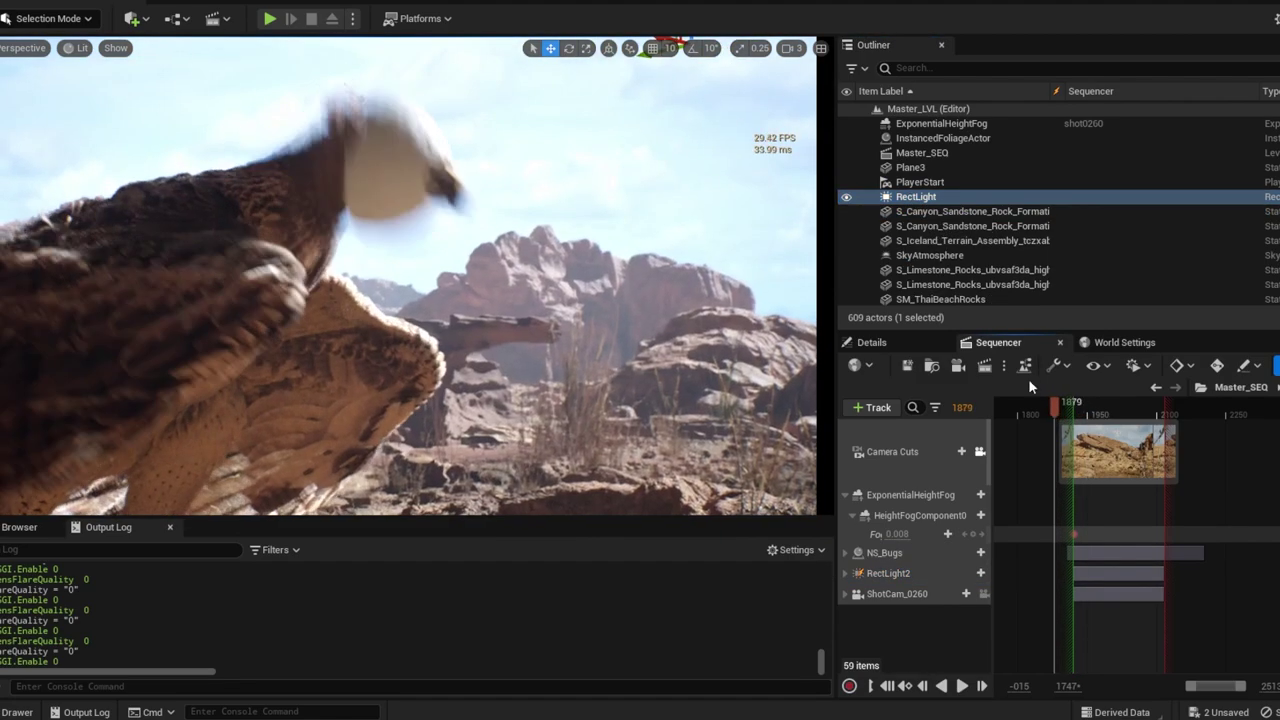
click(845, 199)
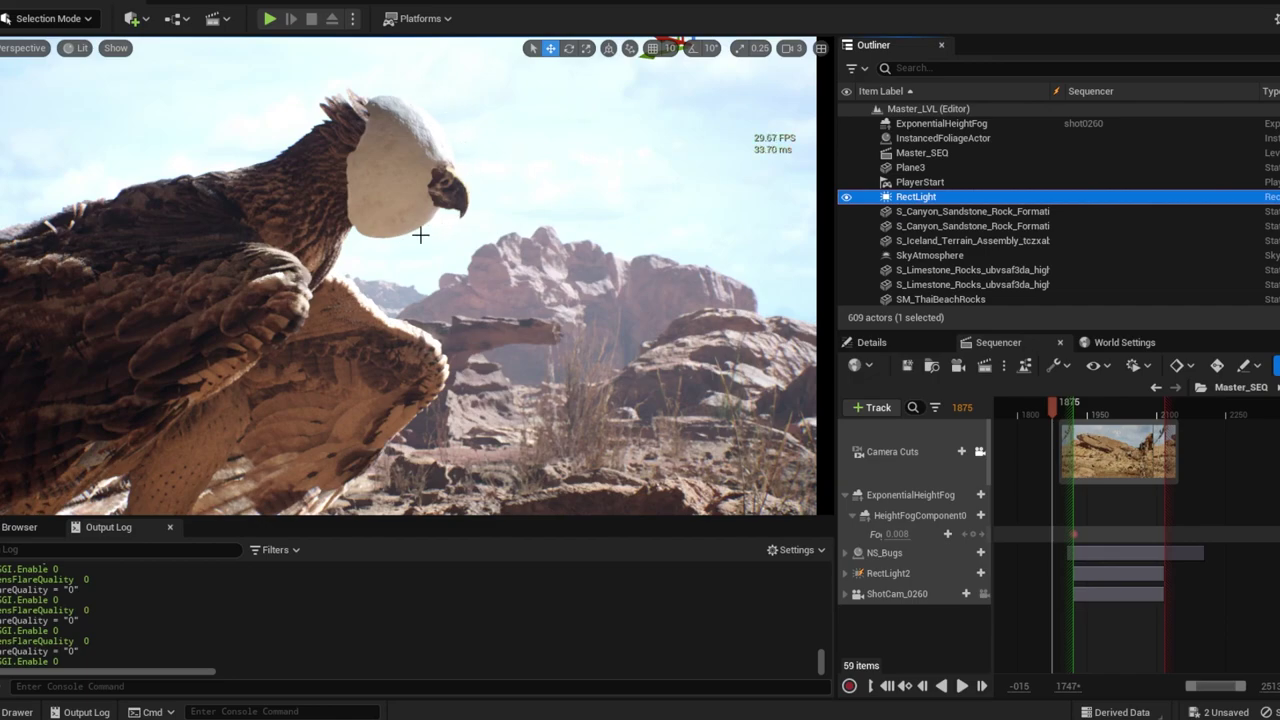
click(847, 199)
click(847, 199)
click(847, 199)
click(847, 199)
click(847, 199)
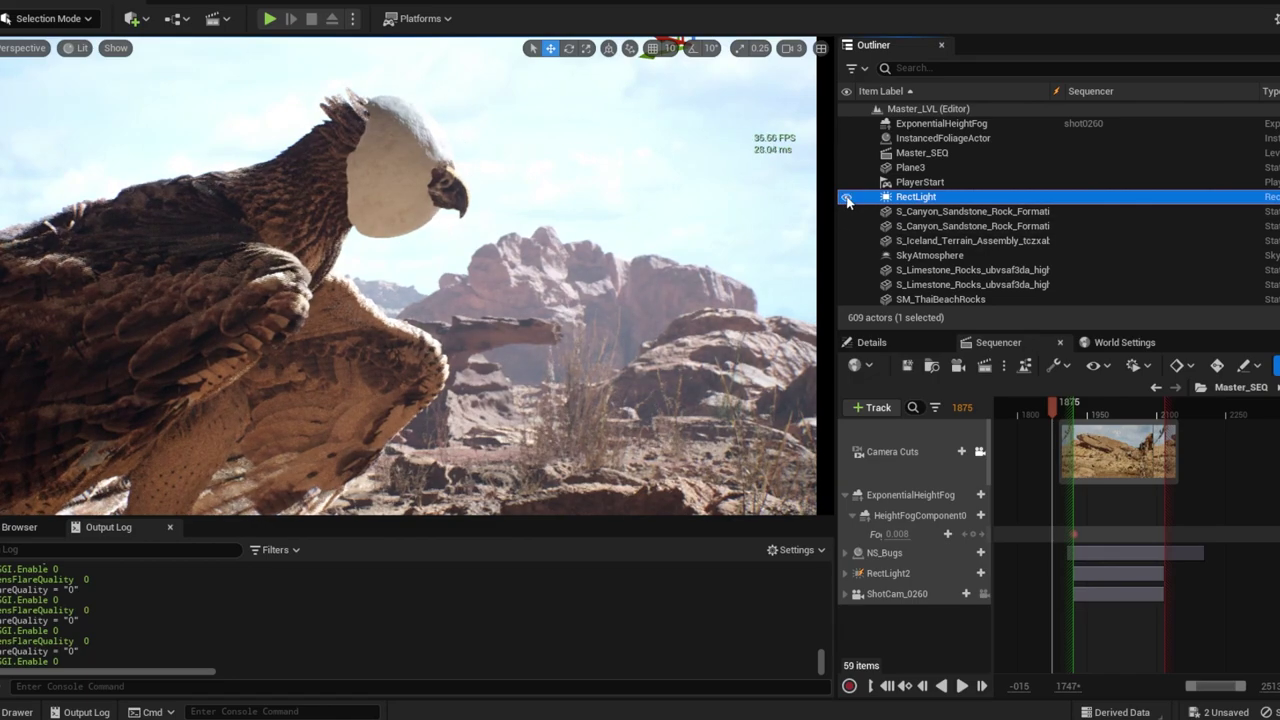
- At frame 1964, toggle RectLight2 off and on several times to compare the lighting
drag(1053, 408, 1090, 415)
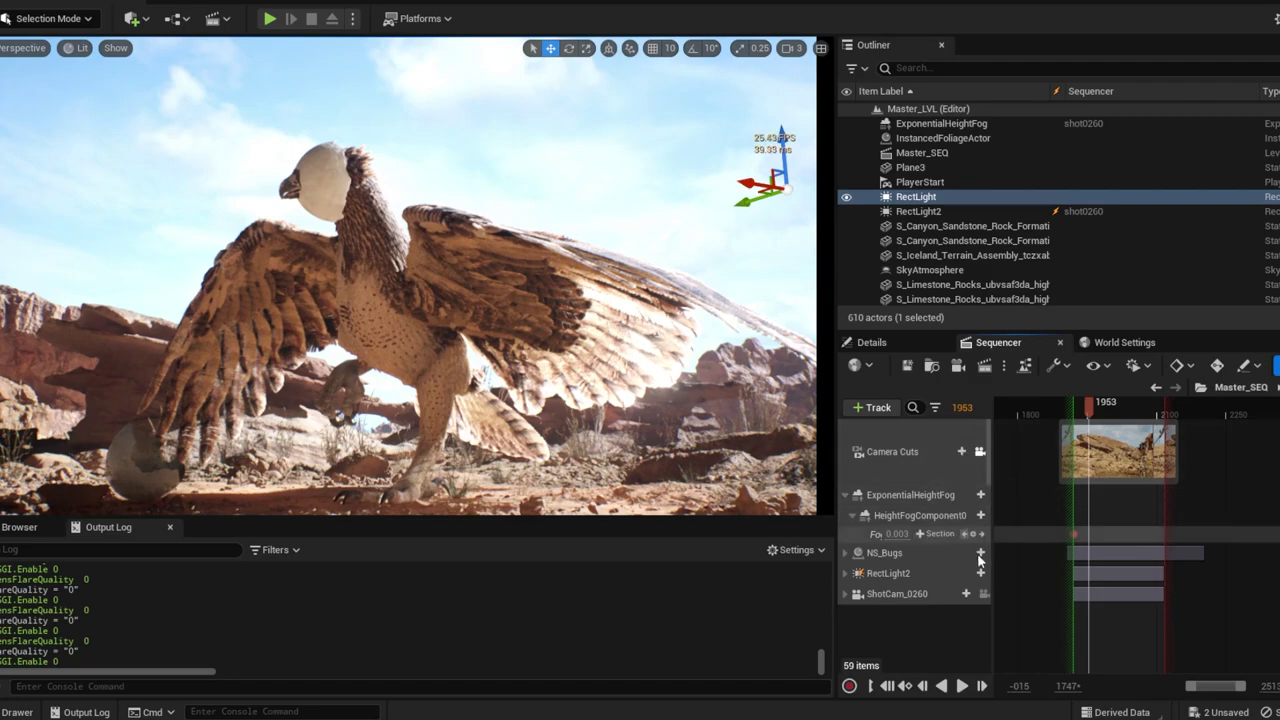
click(900, 573)
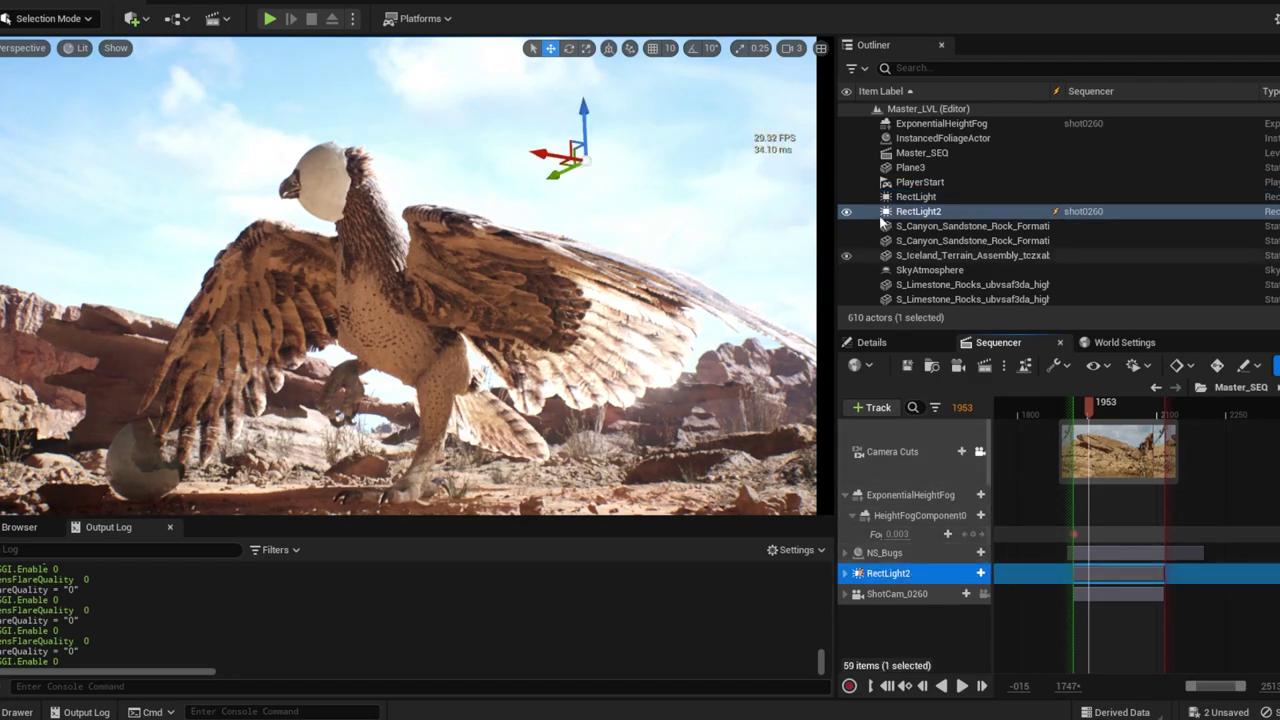
click(845, 212)
click(845, 212)
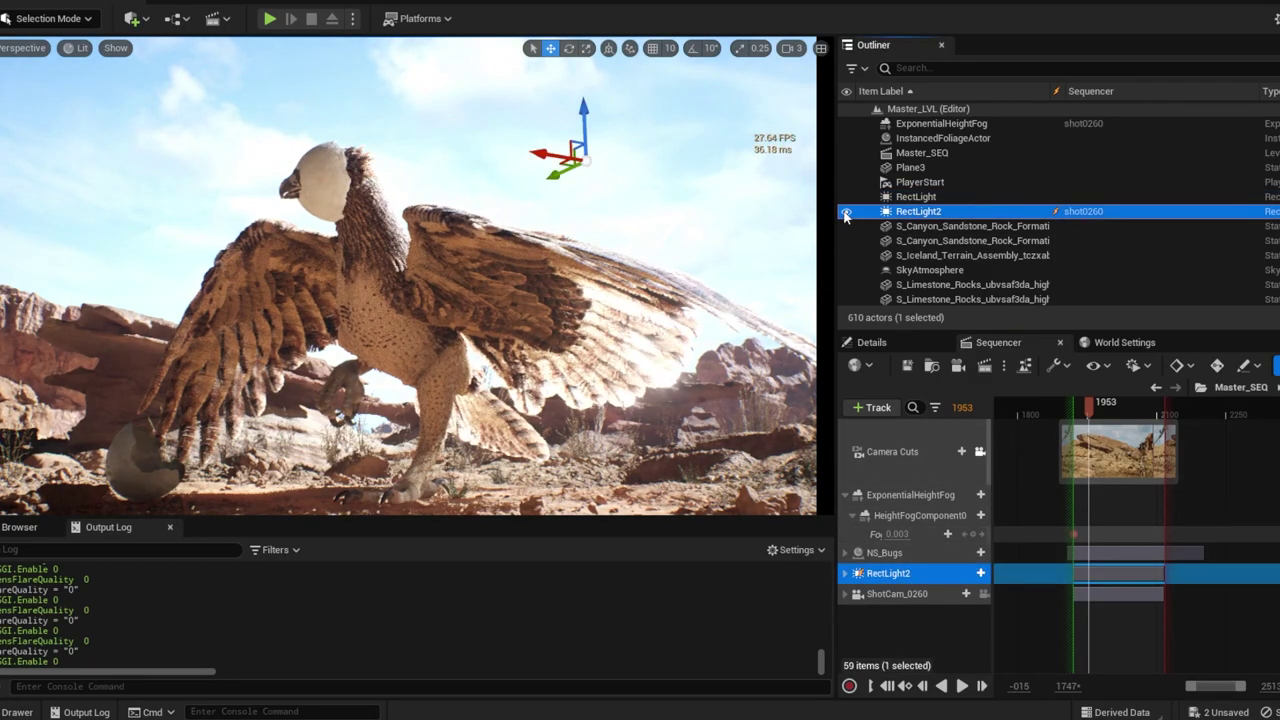
click(845, 212)
click(845, 212)
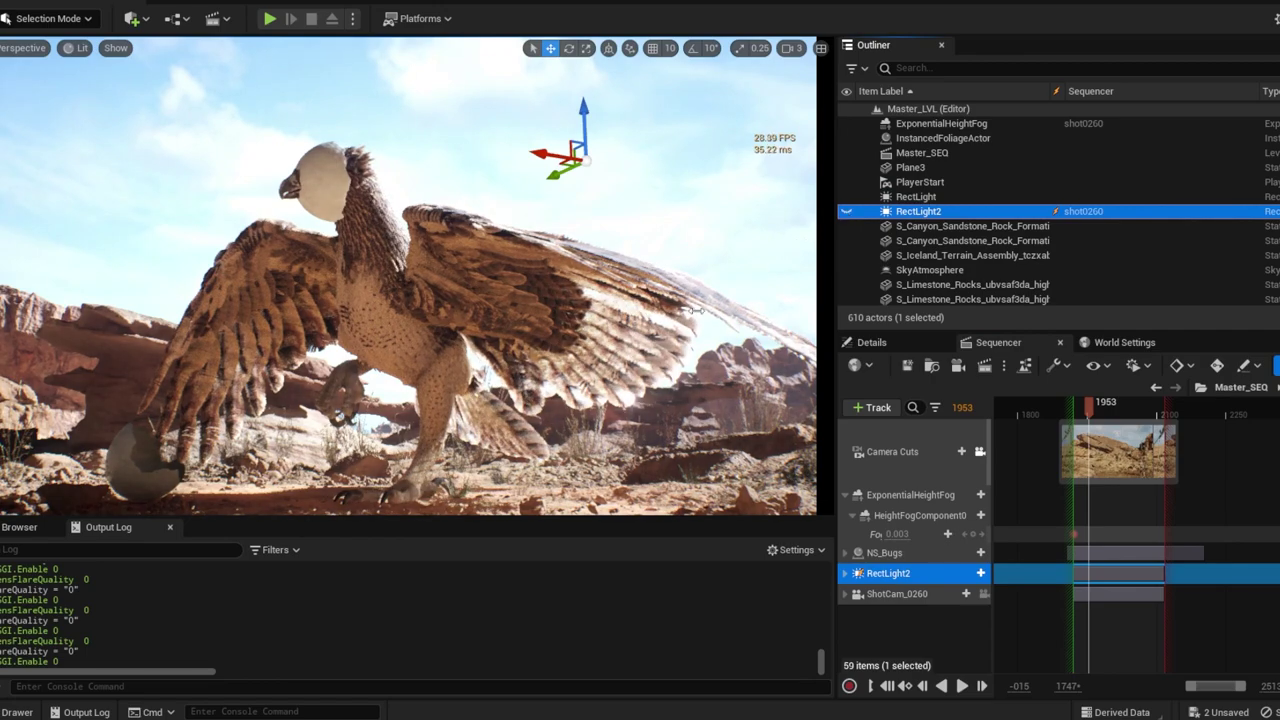
click(846, 212)
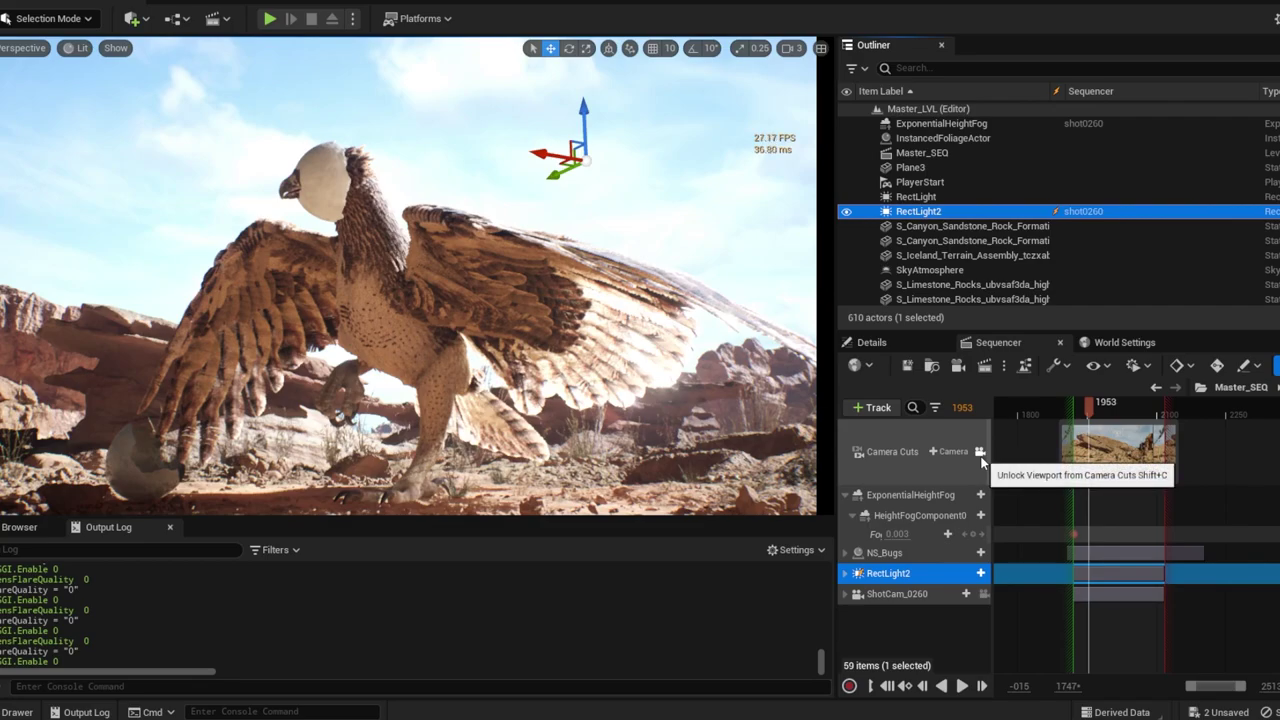
- Scrub the eagle shot to frame 2004 with arrow-key steps and re-lock the viewport to Camera Cuts
click(981, 452)
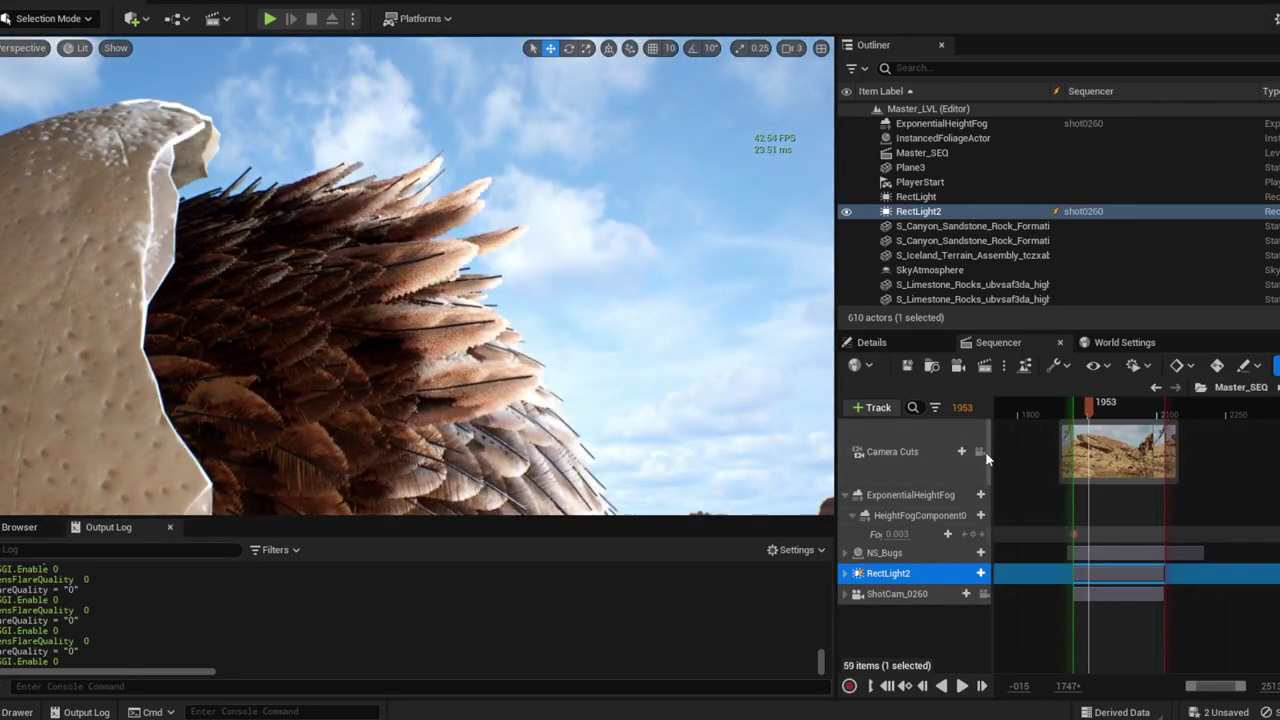
click(980, 452)
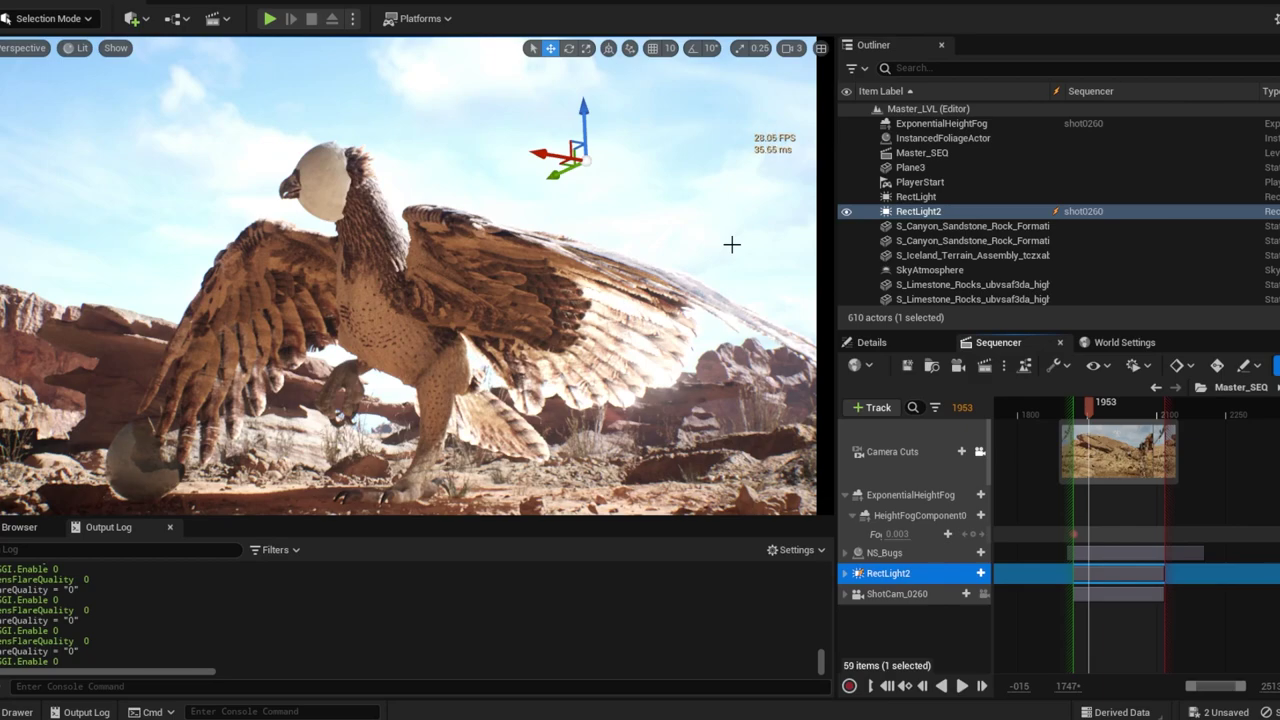
drag(1090, 405, 1119, 408)
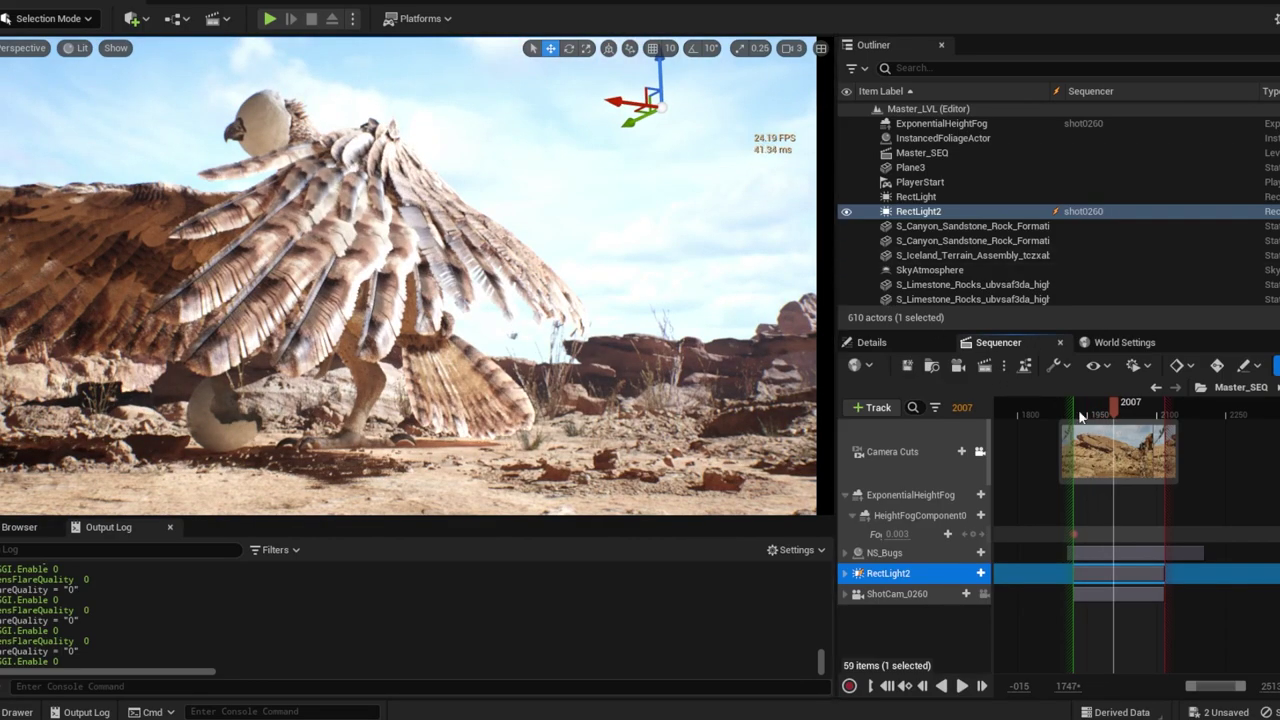
drag(1120, 412, 1113, 414)
key(Right)
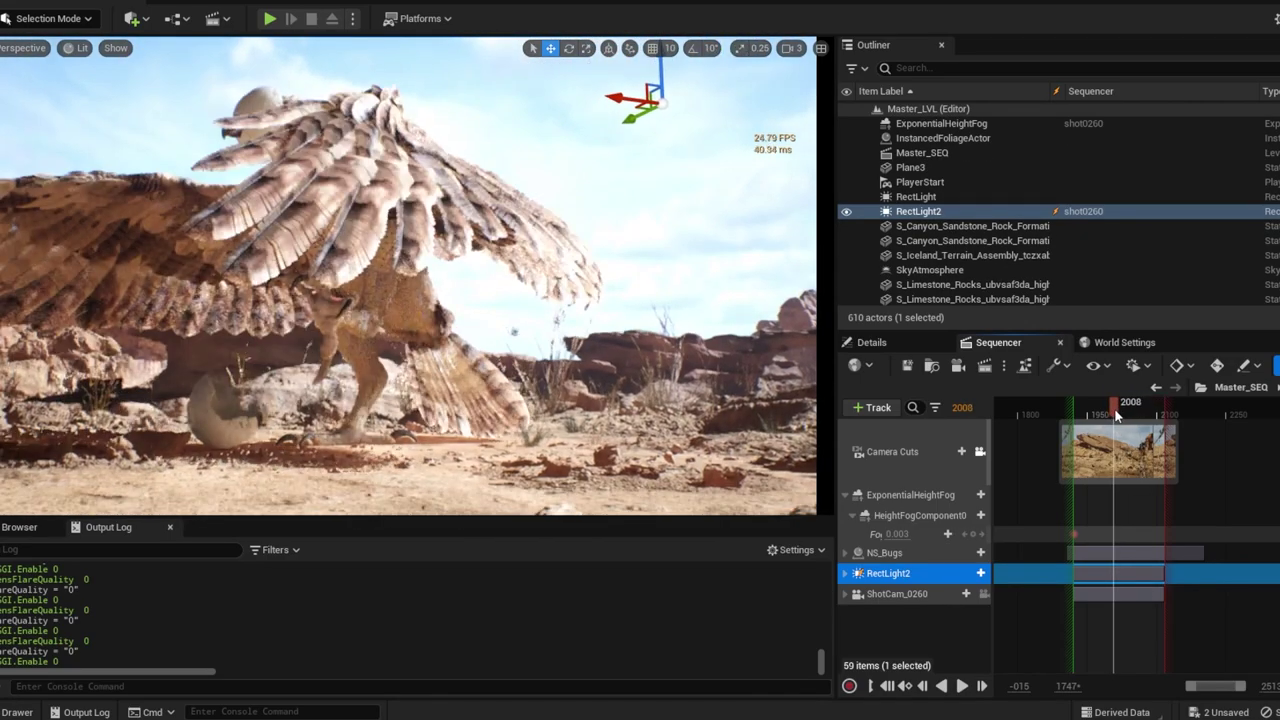
key(Right)
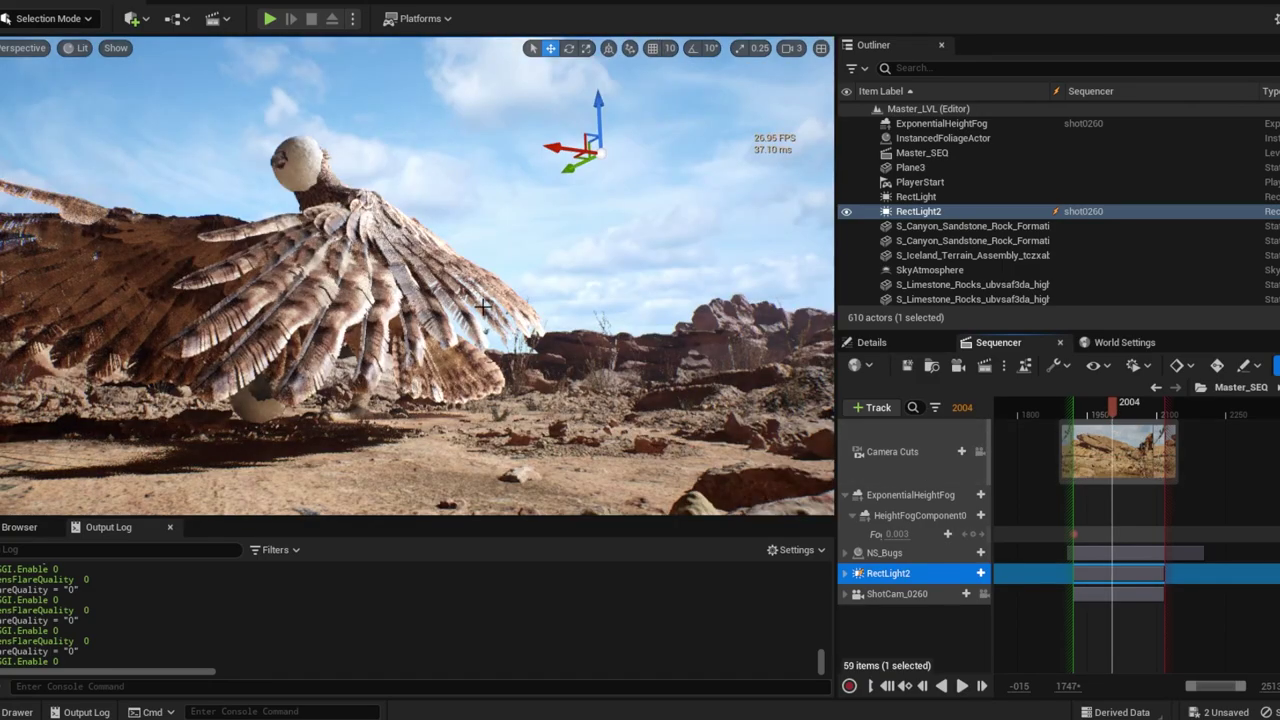
click(980, 451)
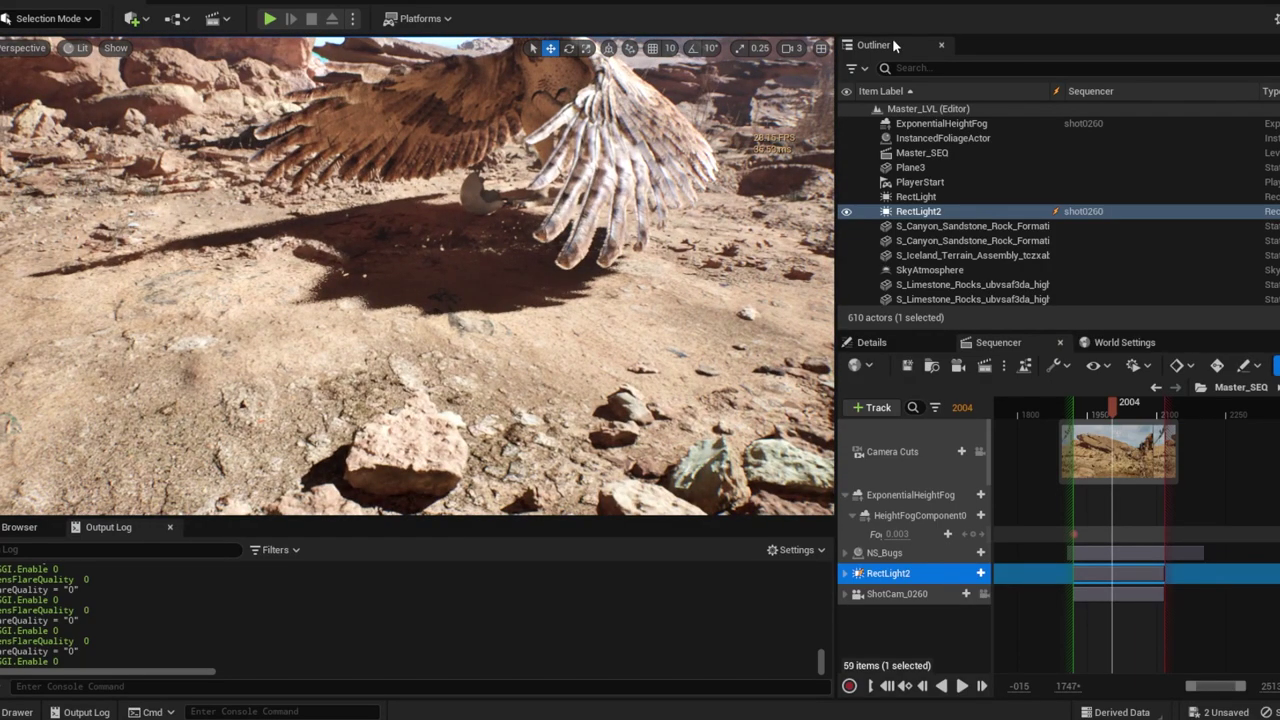
- Find the DirectionalLight by searching 'dire' and enable its Cast Ray Traced Shadows
text(dire)
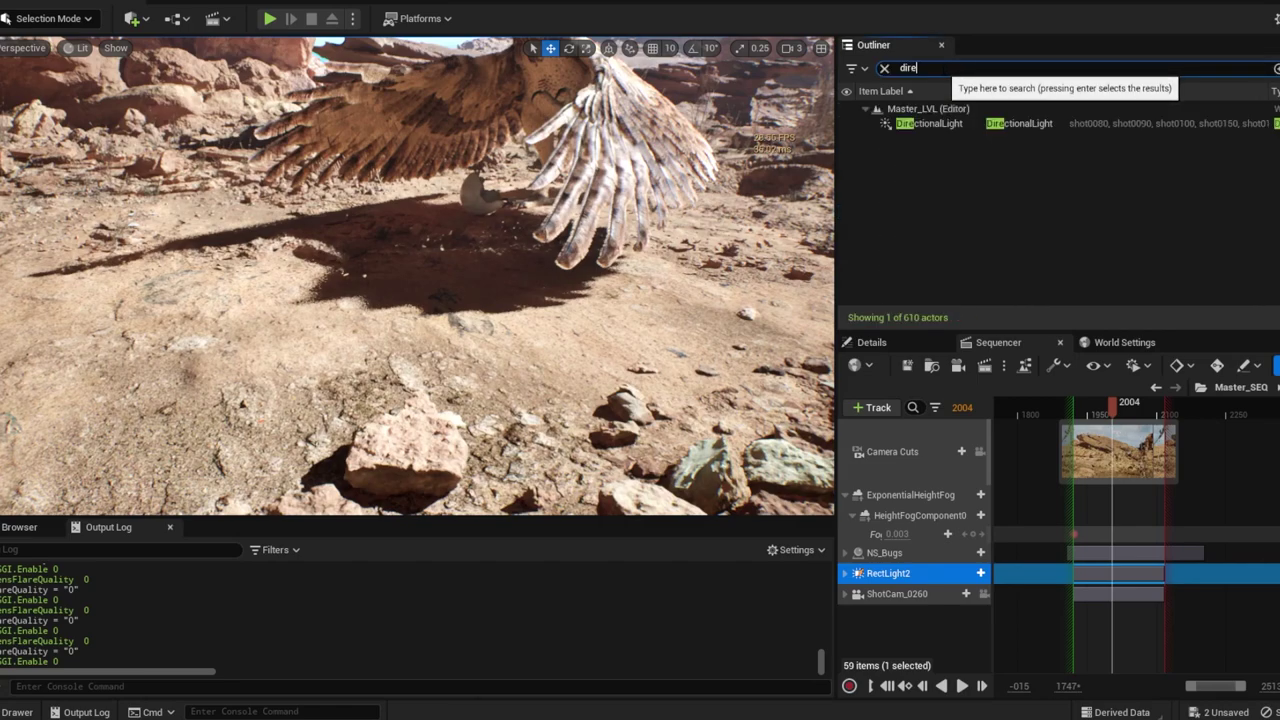
click(952, 126)
click(900, 343)
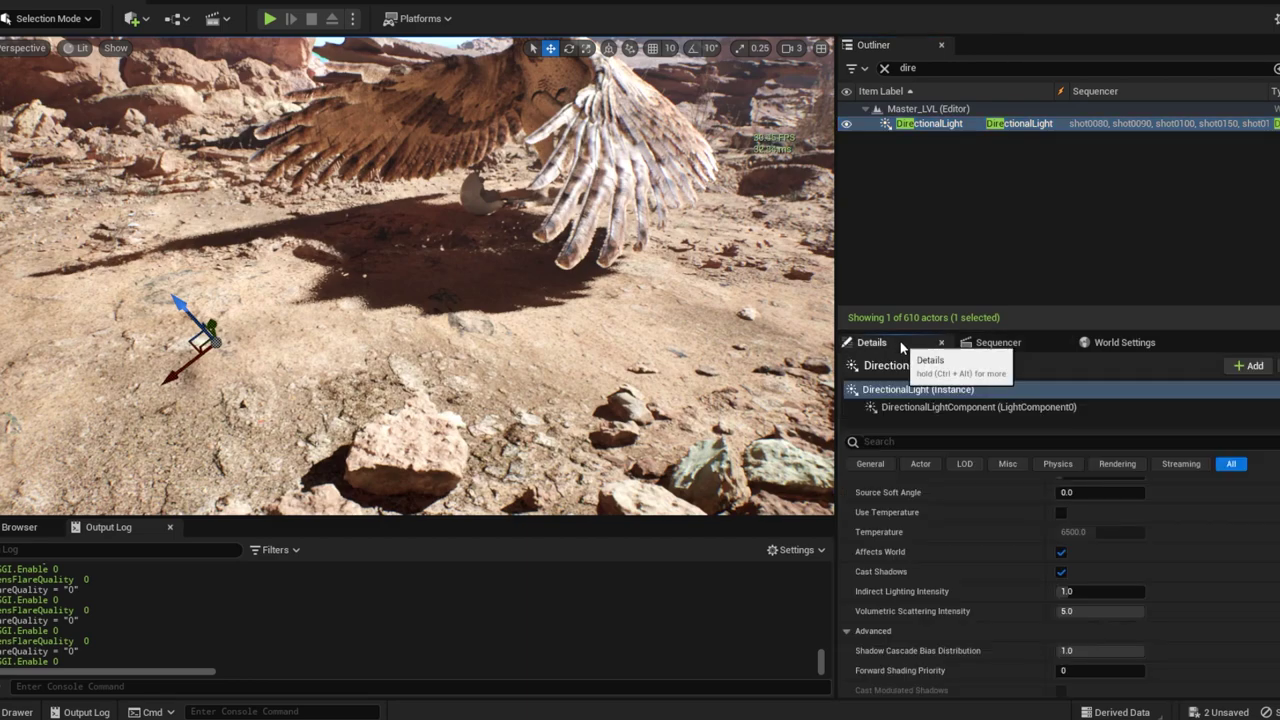
scroll(1010, 572, down, 10)
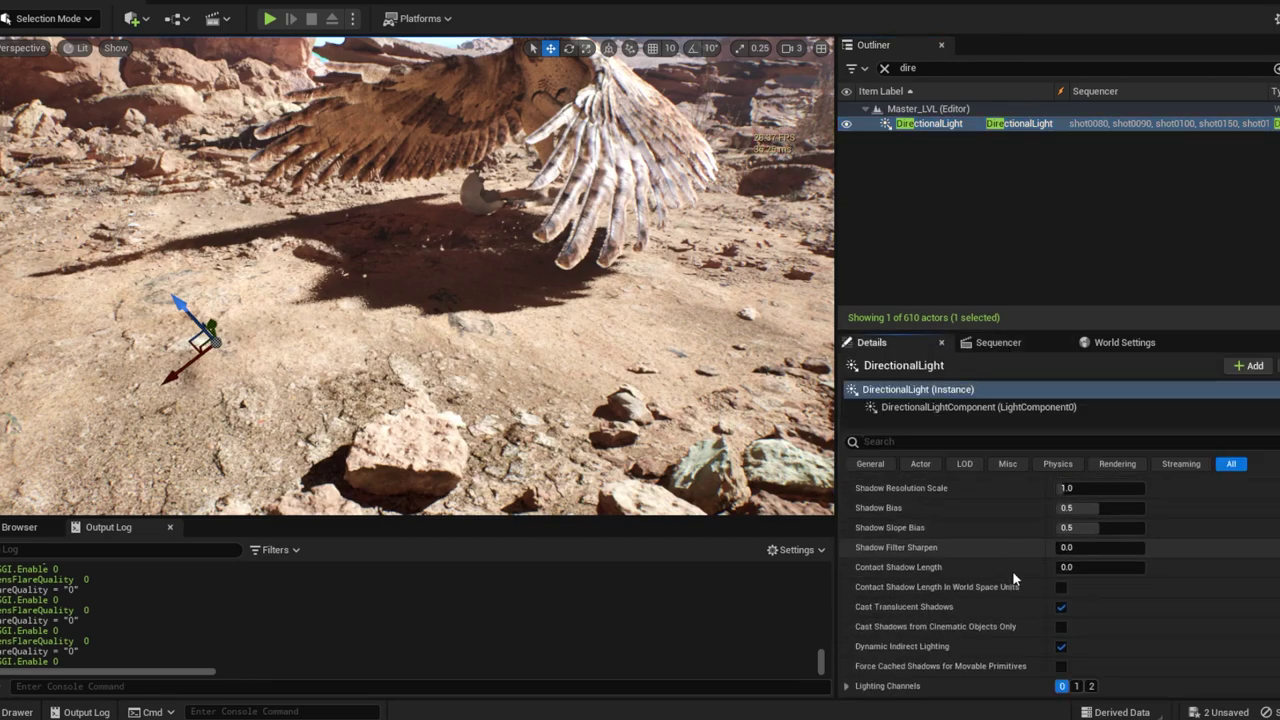
click(1110, 520)
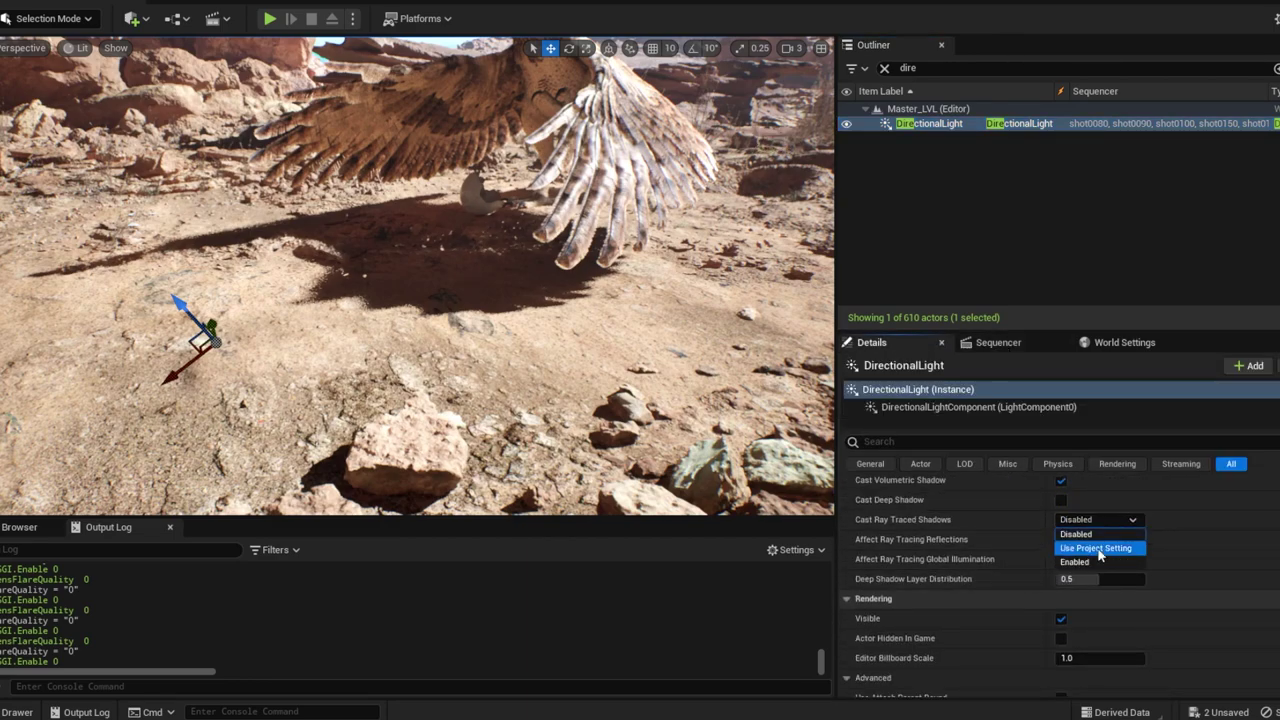
click(1078, 560)
- Fly toward the eagle's shadow to compare, then set ray-traced shadows to Disabled
drag(549, 320, 453, 374)
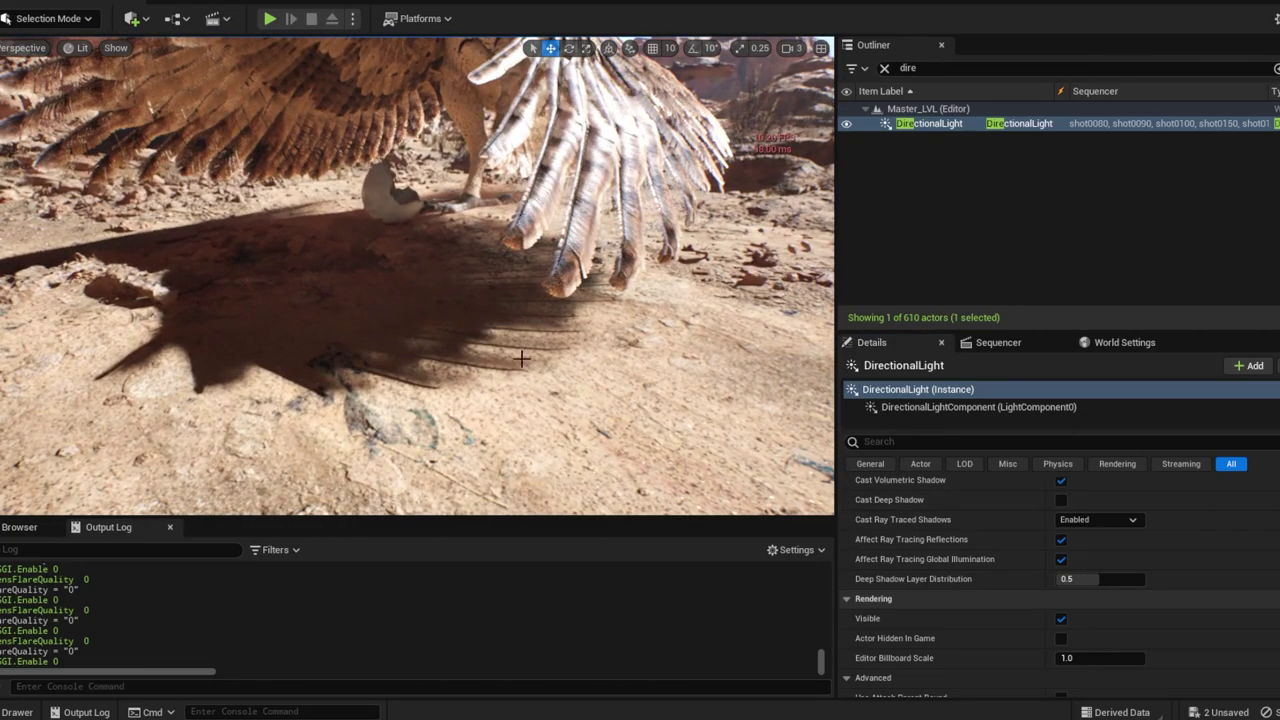
drag(582, 350, 779, 349)
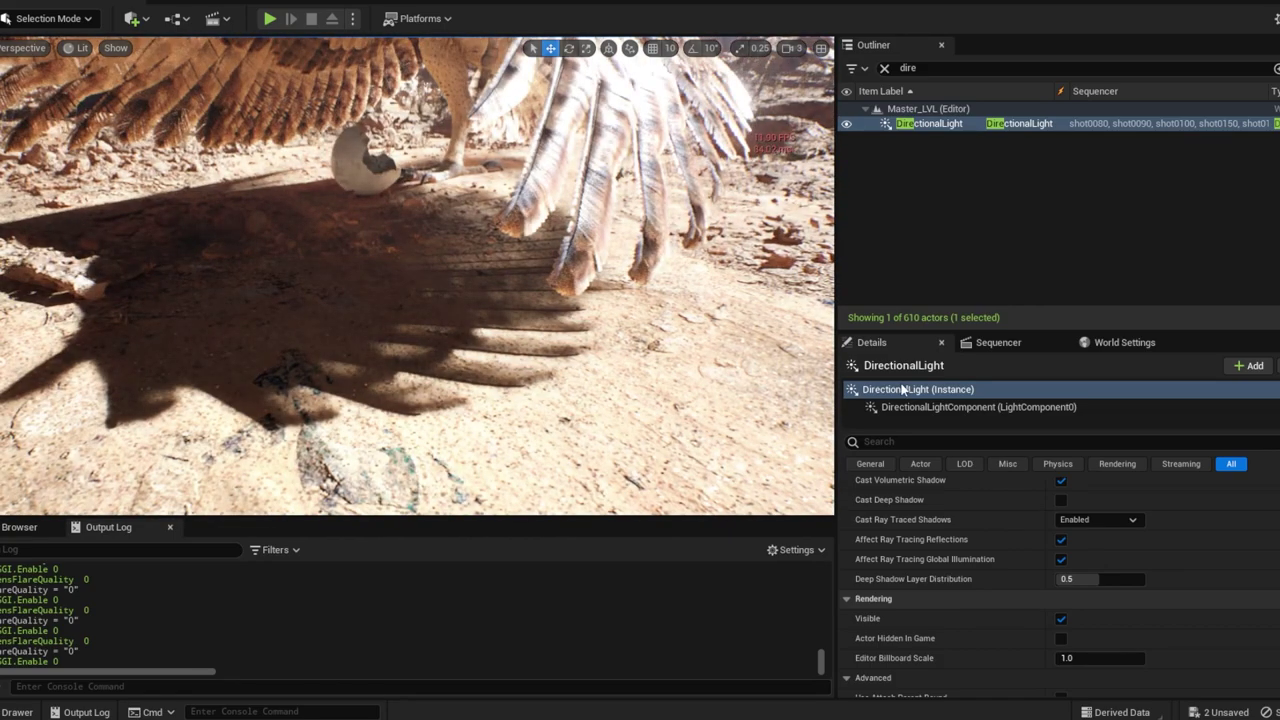
click(1075, 520)
click(1069, 531)
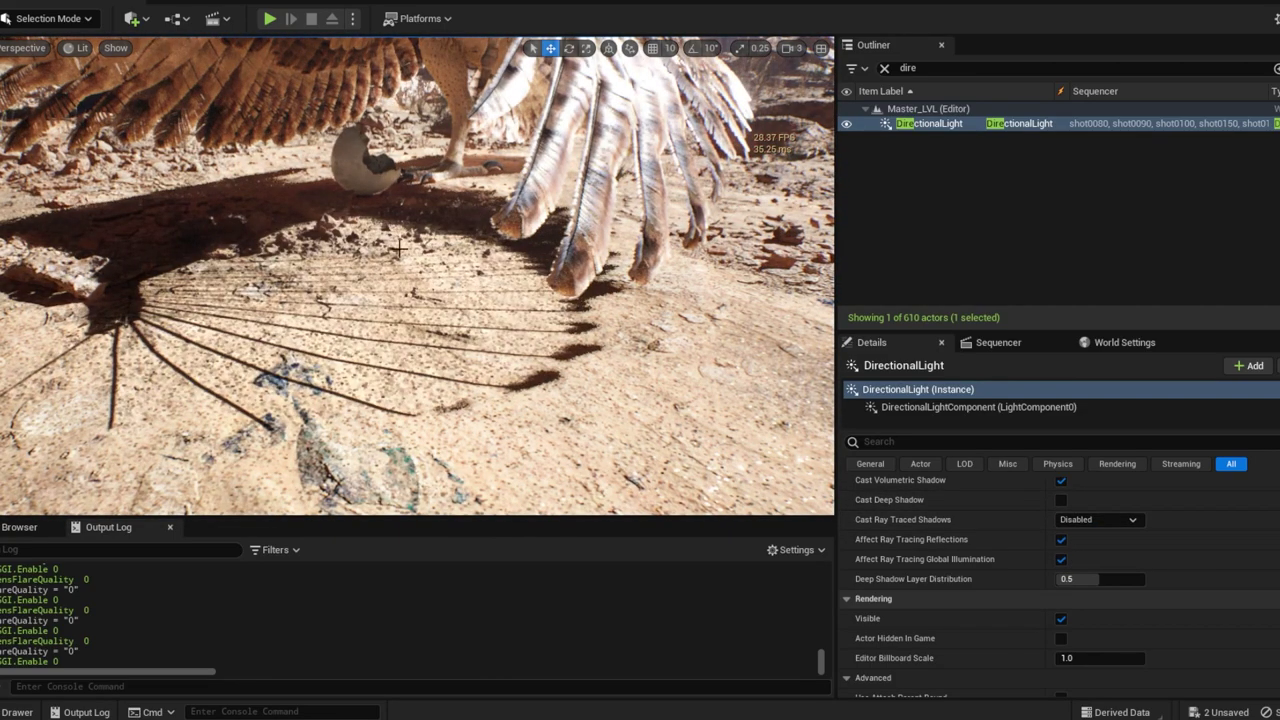
- Re-enable the light's ray-traced shadows and fly out to a wider canyon view
right_drag(536, 324, 446, 212)
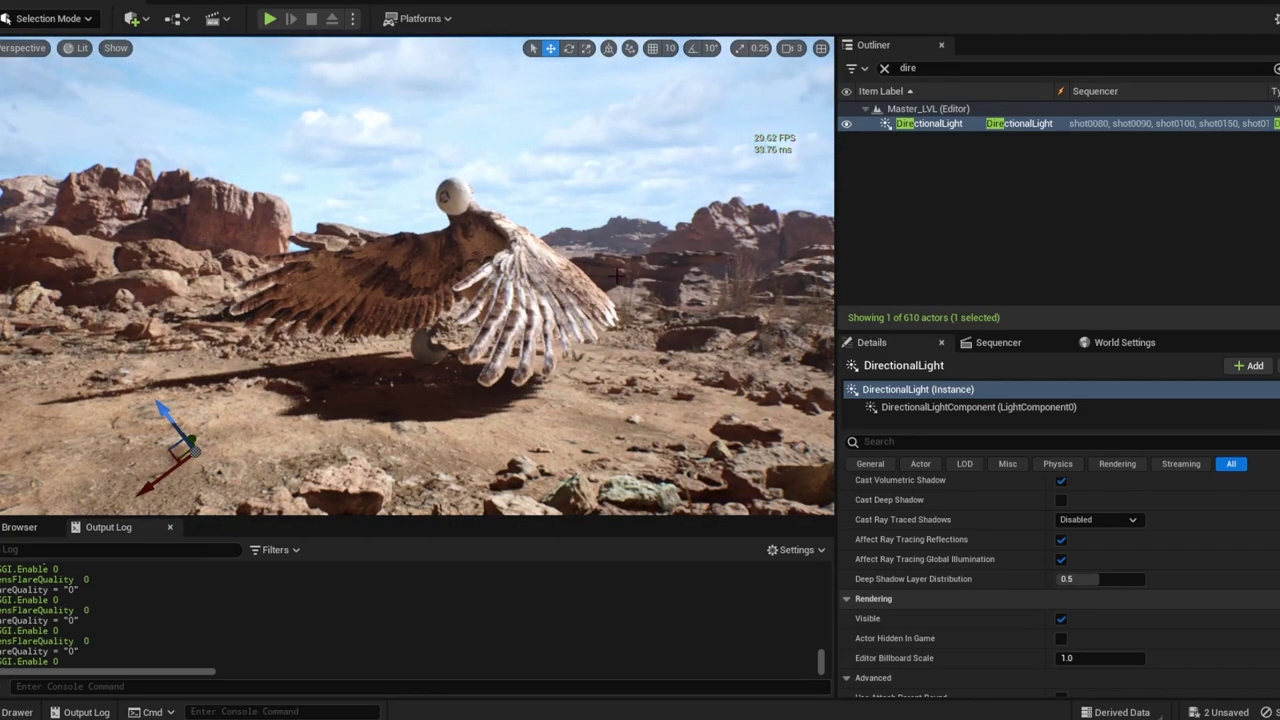
click(1123, 521)
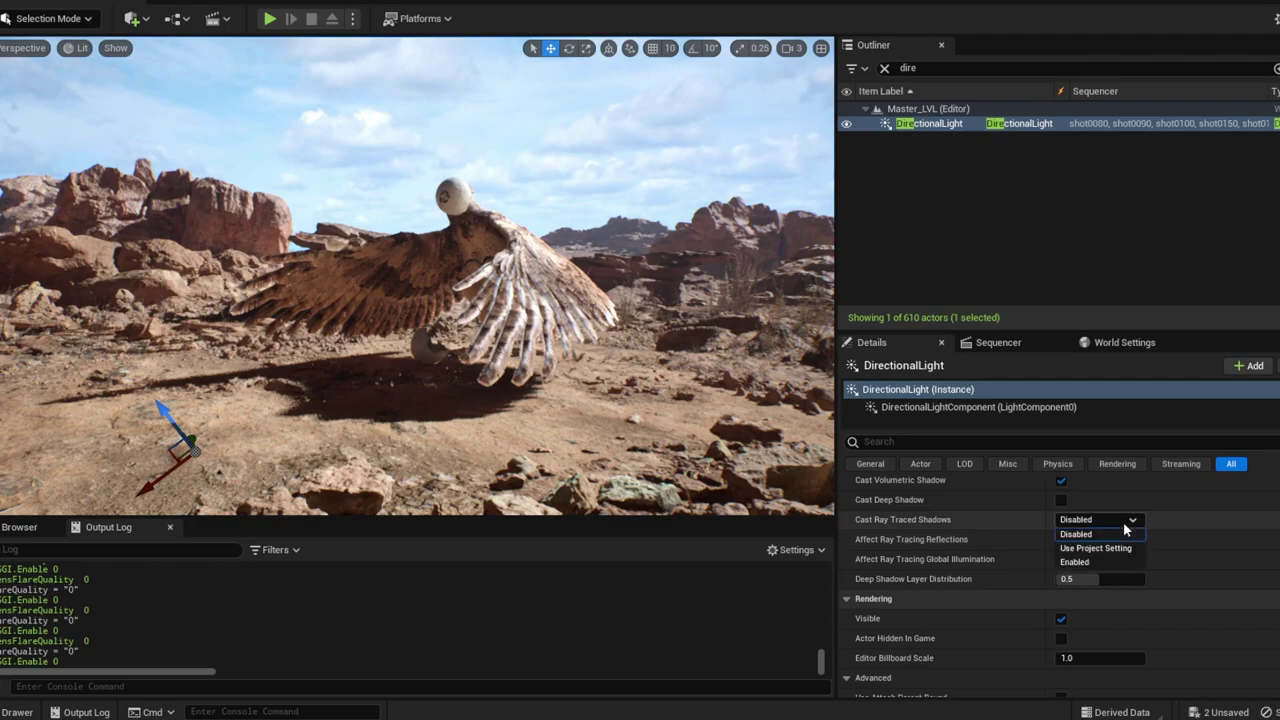
click(1090, 563)
right_drag(434, 376, 442, 368)
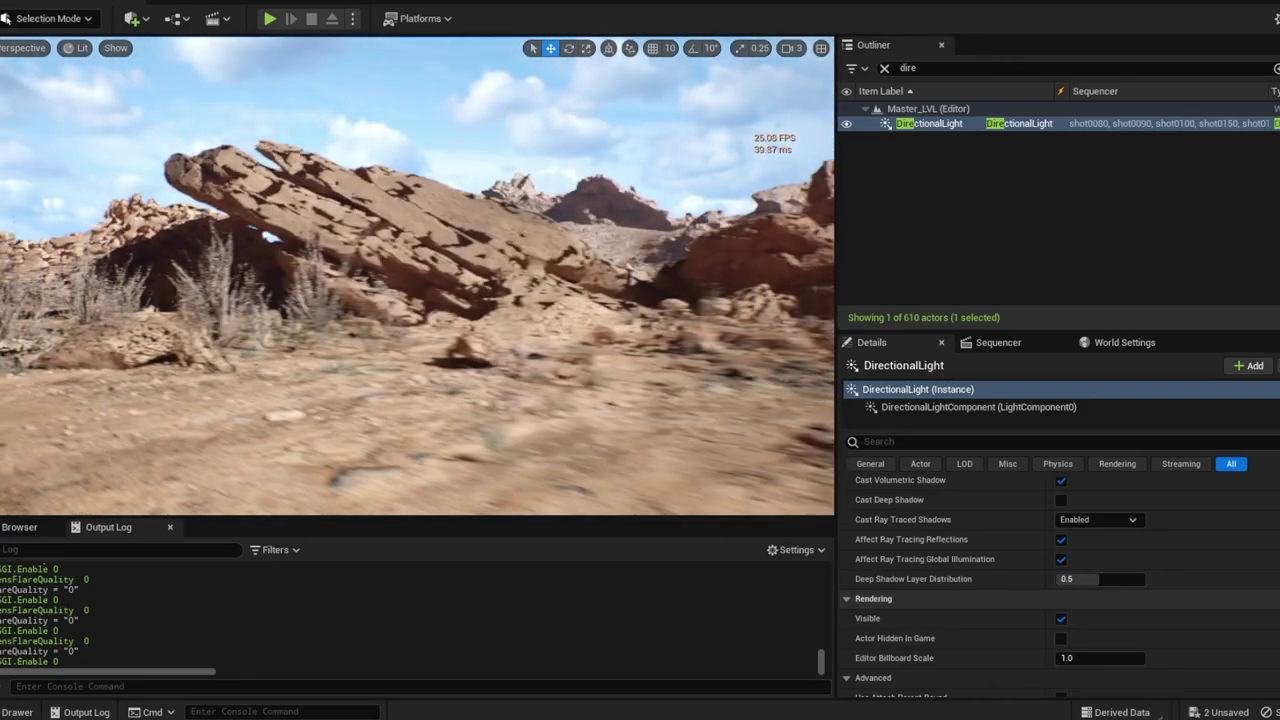
right_drag(462, 386, 464, 388)
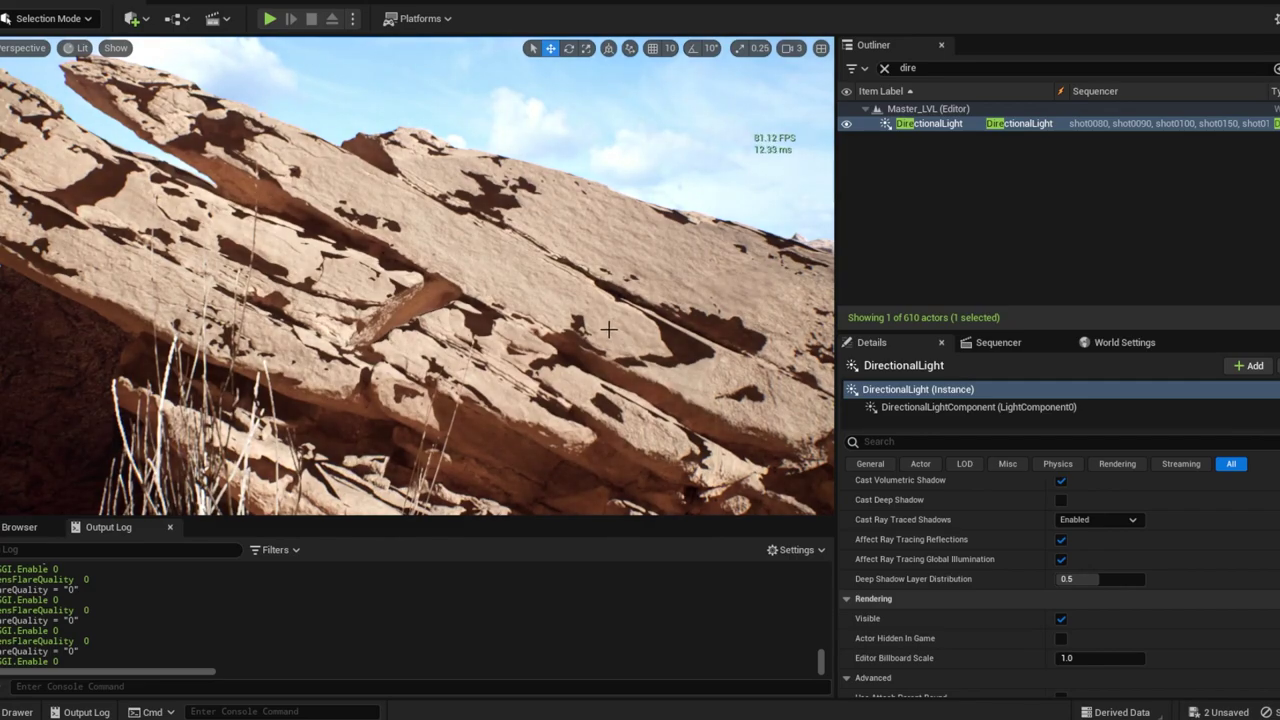
right_drag(608, 329, 632, 327)
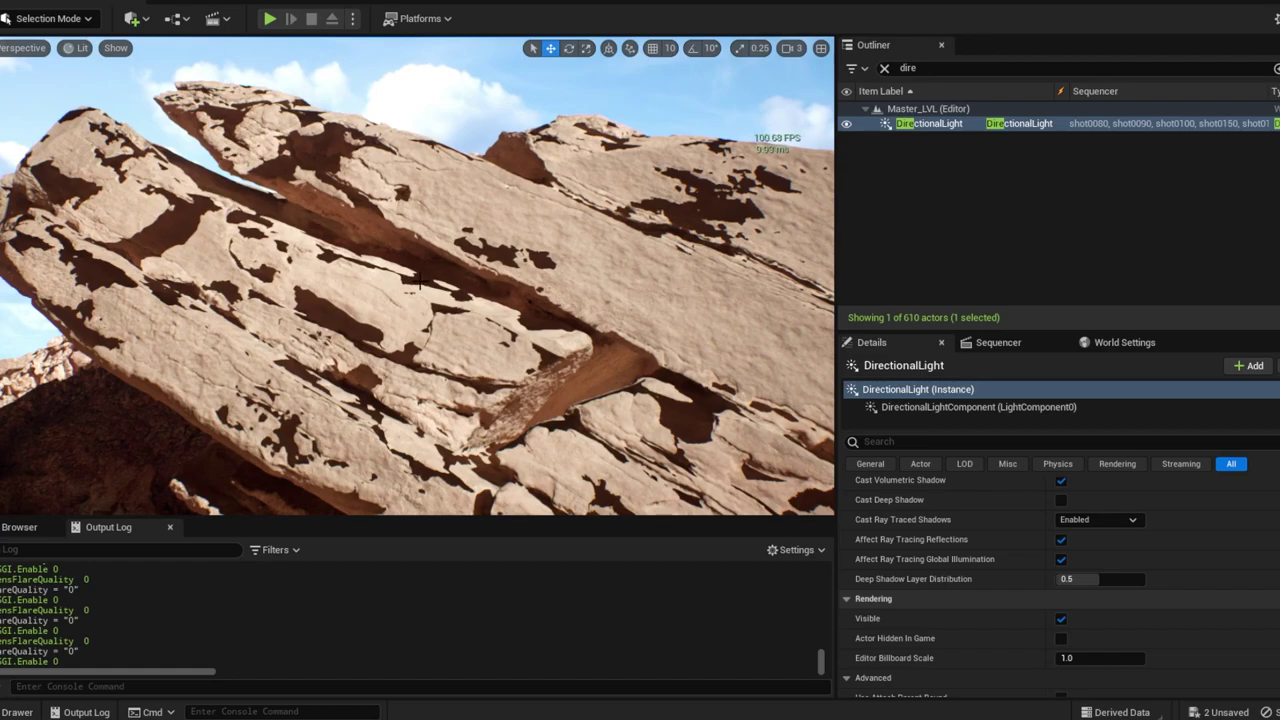
- Leave Cast Ray Traced Shadows on Disabled and fly through the rock arch
click(1095, 524)
click(1095, 540)
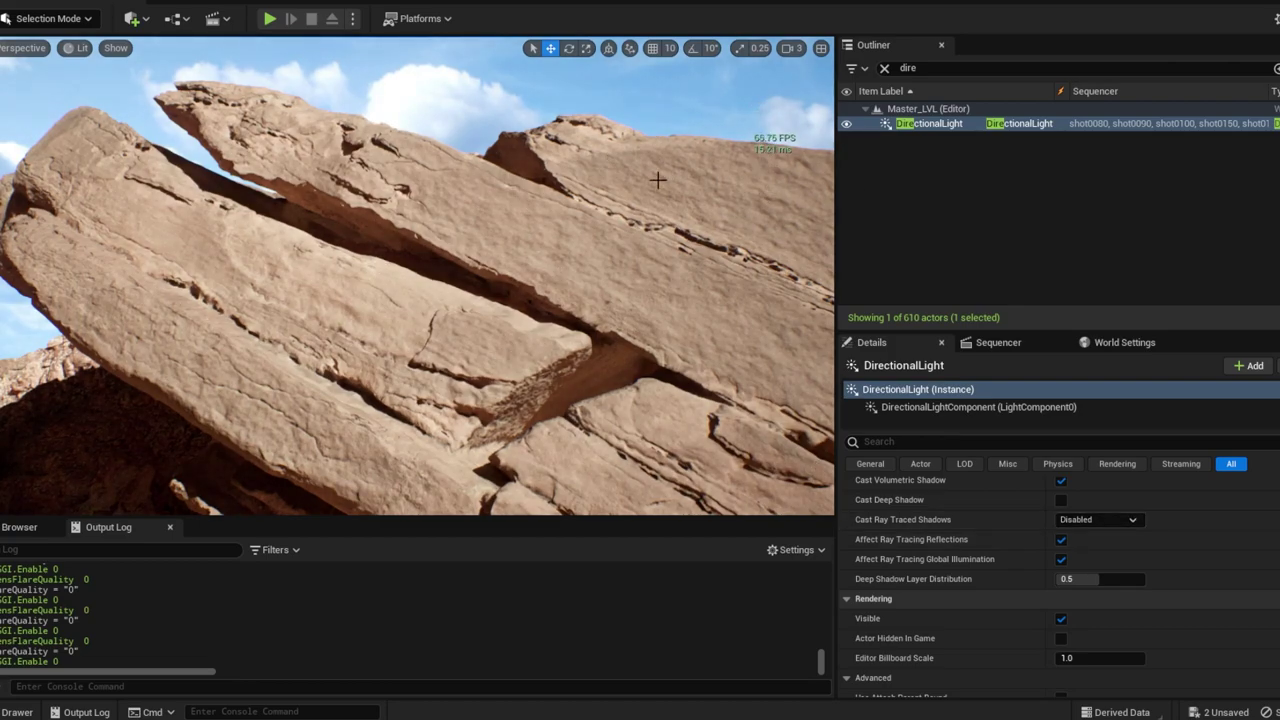
right_drag(657, 179, 556, 160)
key(w)
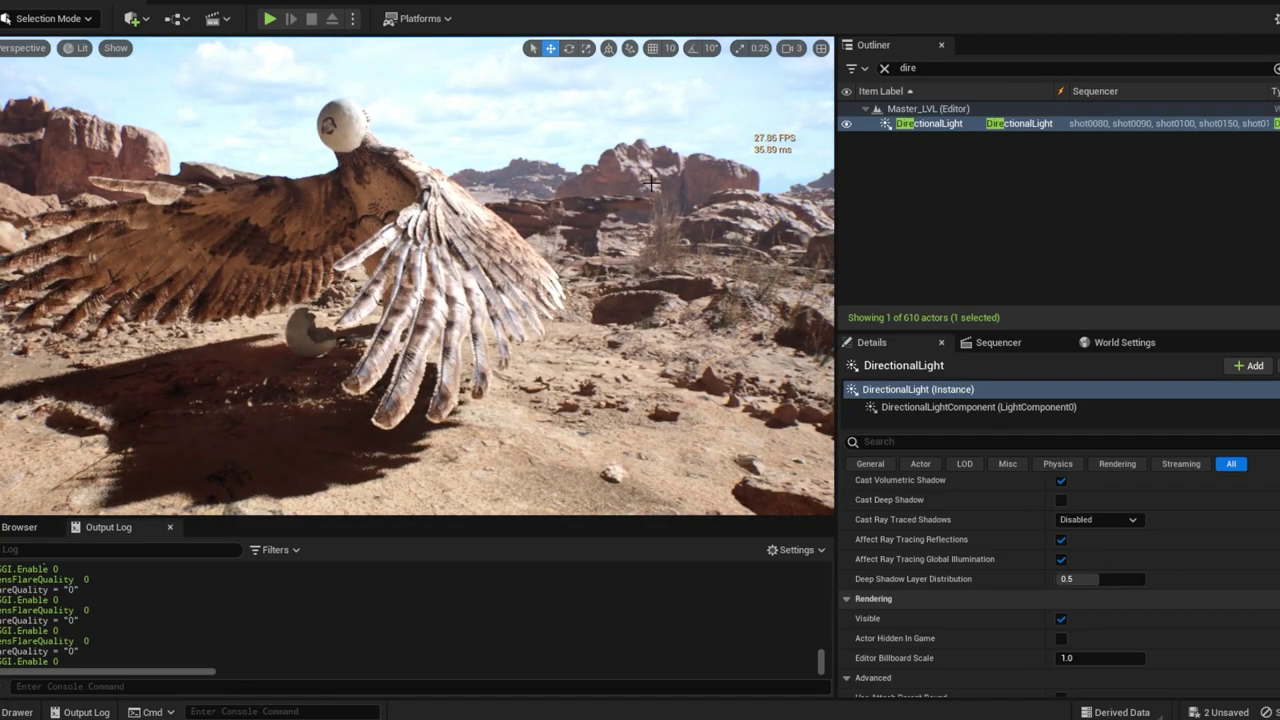
- Scrub the shot's Sequencer to frame 2181, go up to Master_SEQ, and swing the view toward the cliffs
click(1005, 342)
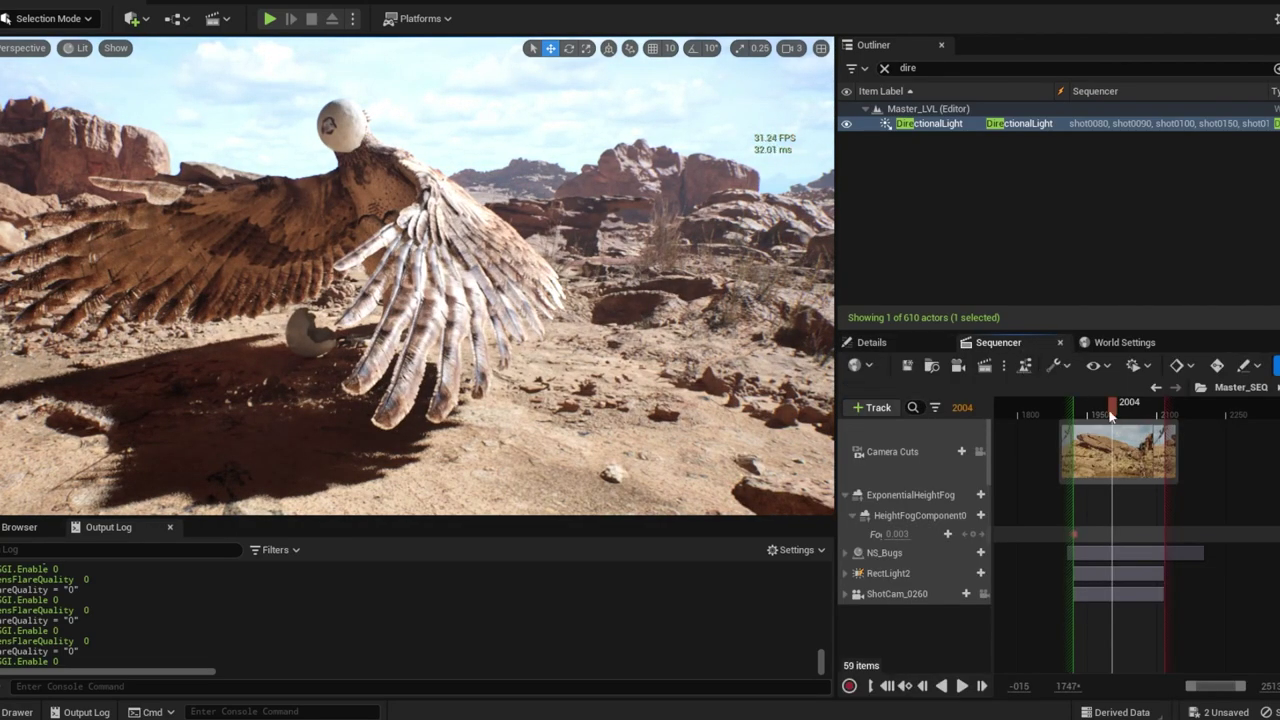
drag(1120, 408, 1240, 410)
click(1240, 387)
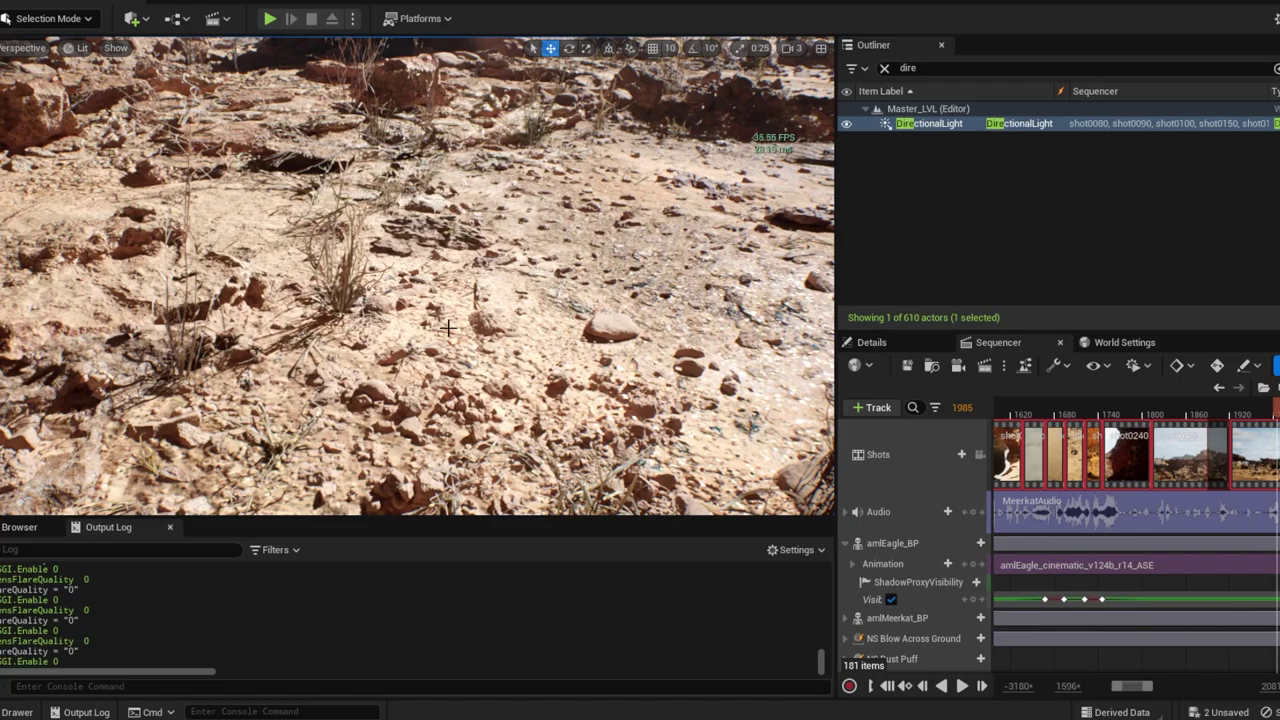
right_drag(483, 337, 466, 291)
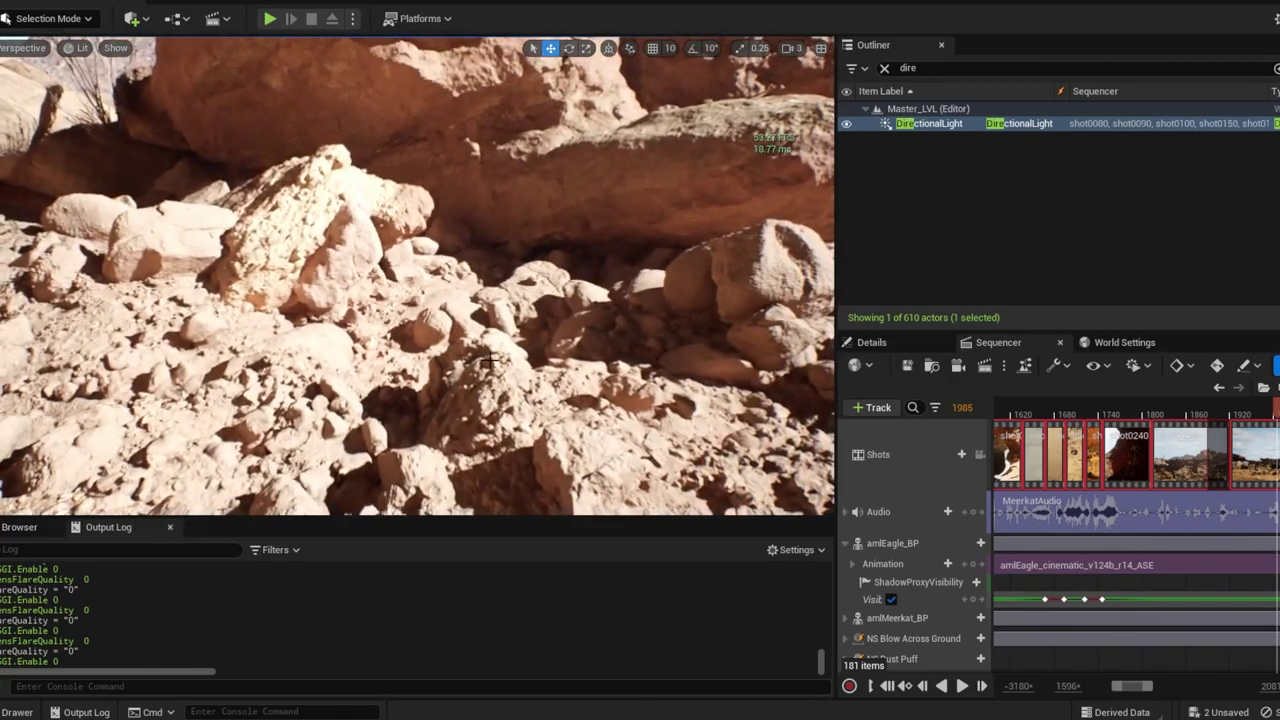
click(82, 48)
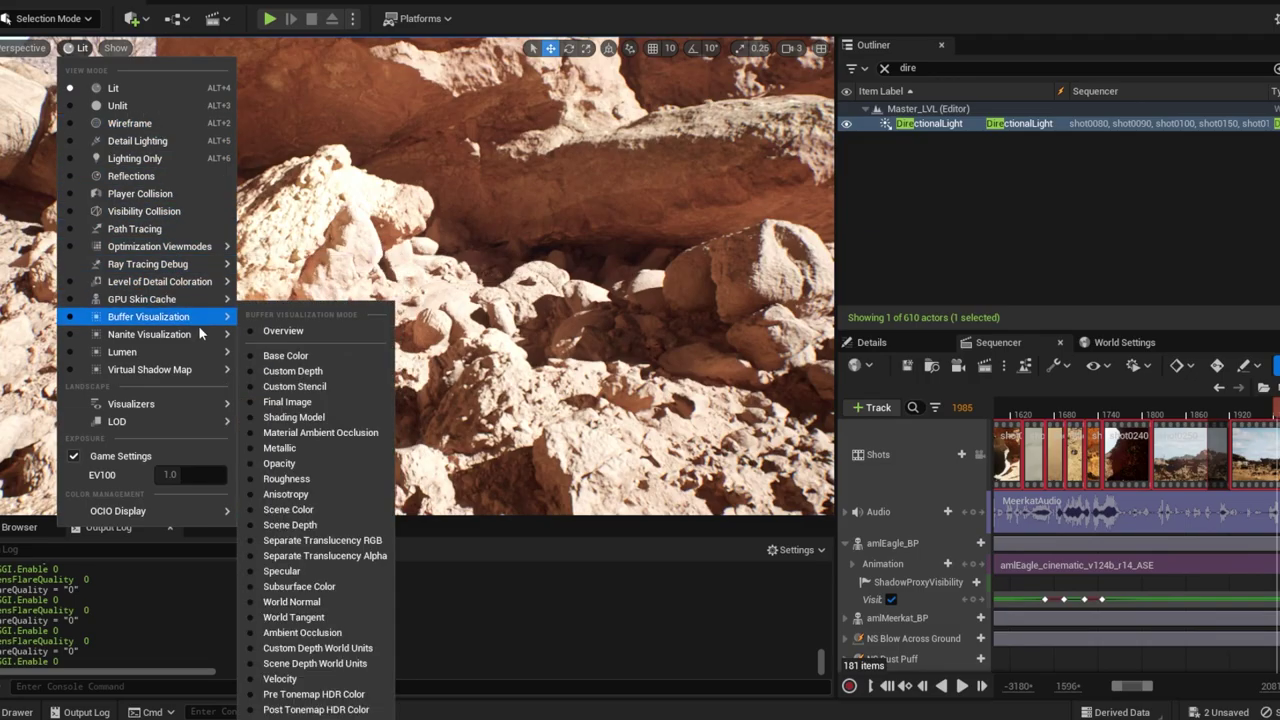
- Show the Nanite Triangles visualization and pull back over the terrain
mouse_move(205, 338)
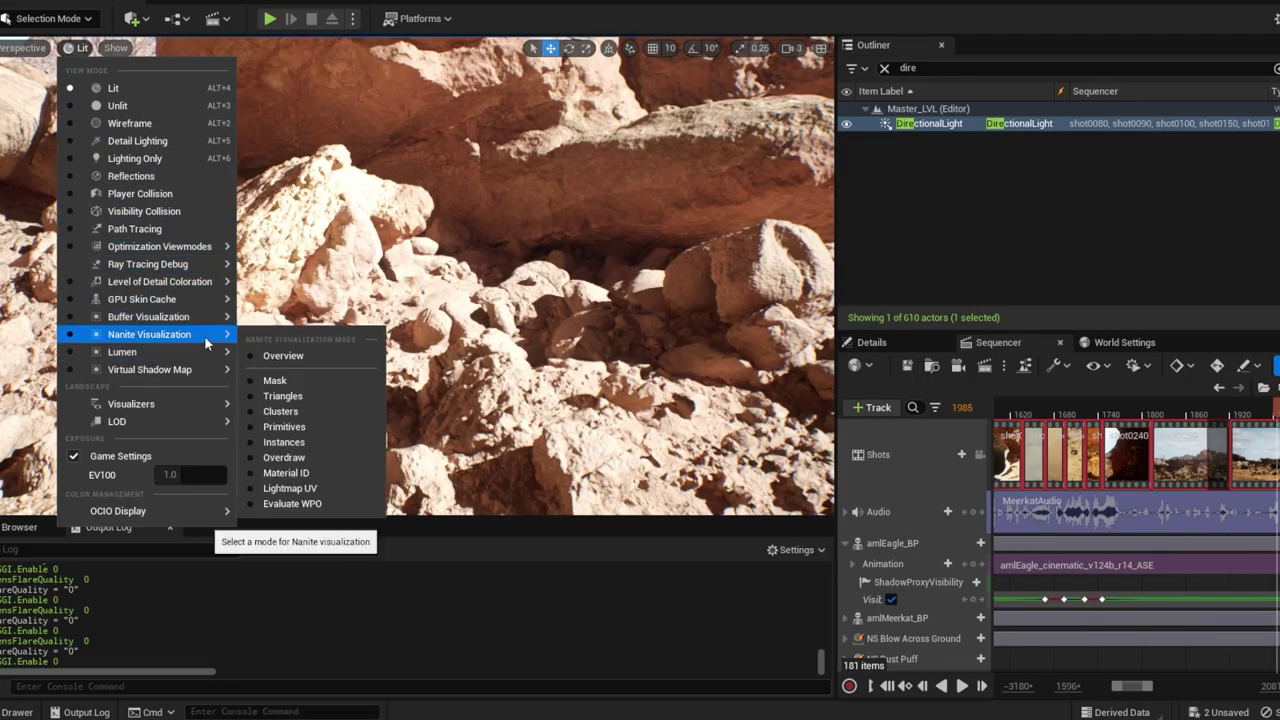
click(283, 396)
right_drag(402, 314, 360, 306)
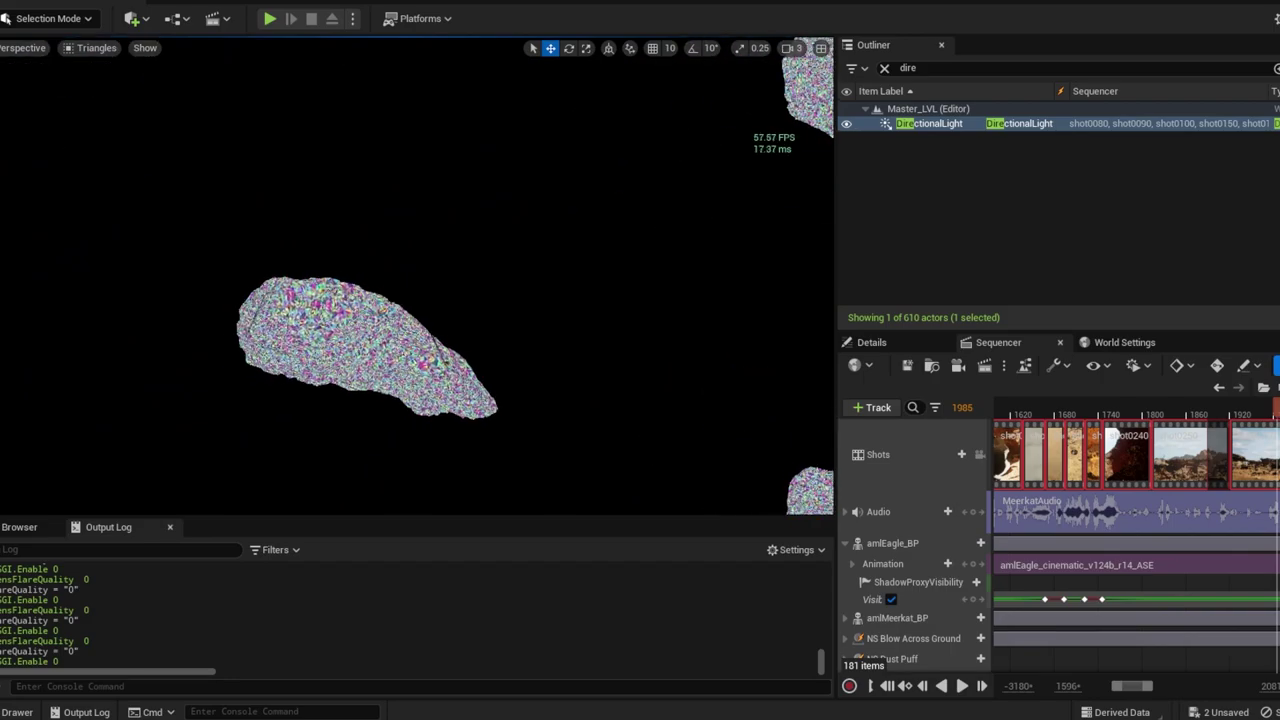
- Compare with Lit shading on the rocky ground, then return to Nanite Triangles and fly over the debris
click(96, 47)
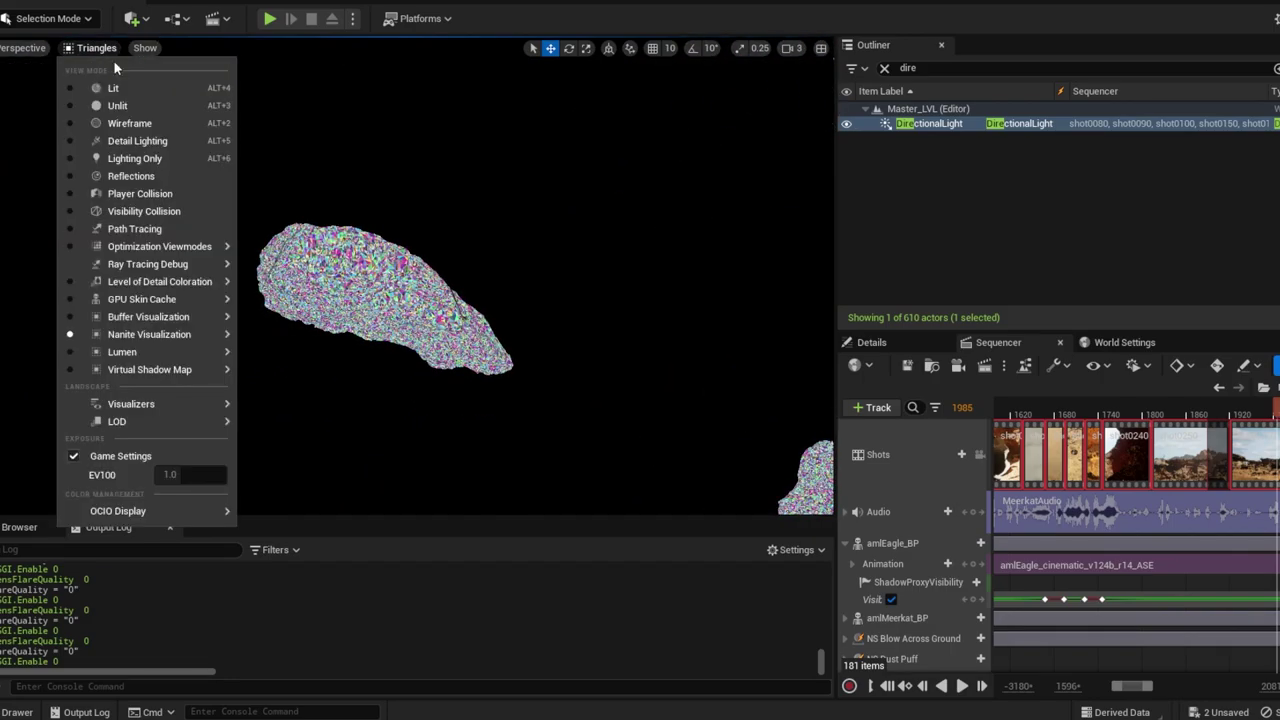
click(120, 86)
right_drag(400, 280, 392, 284)
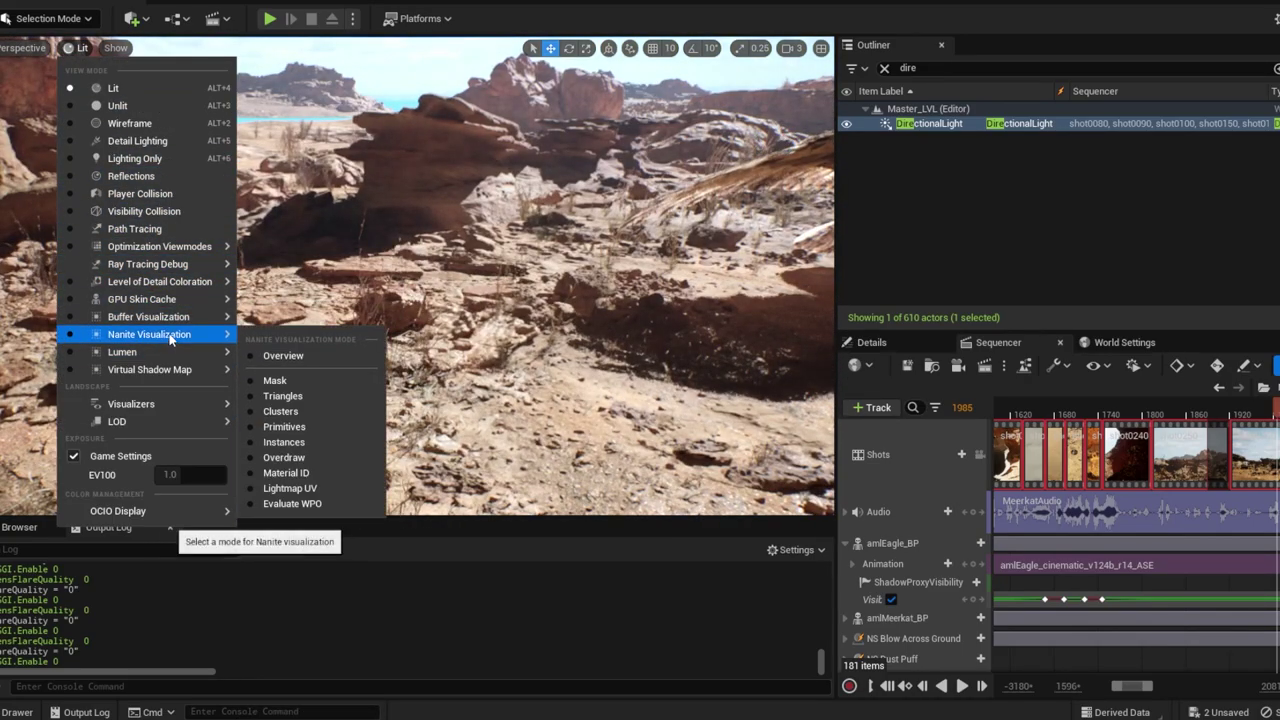
click(283, 396)
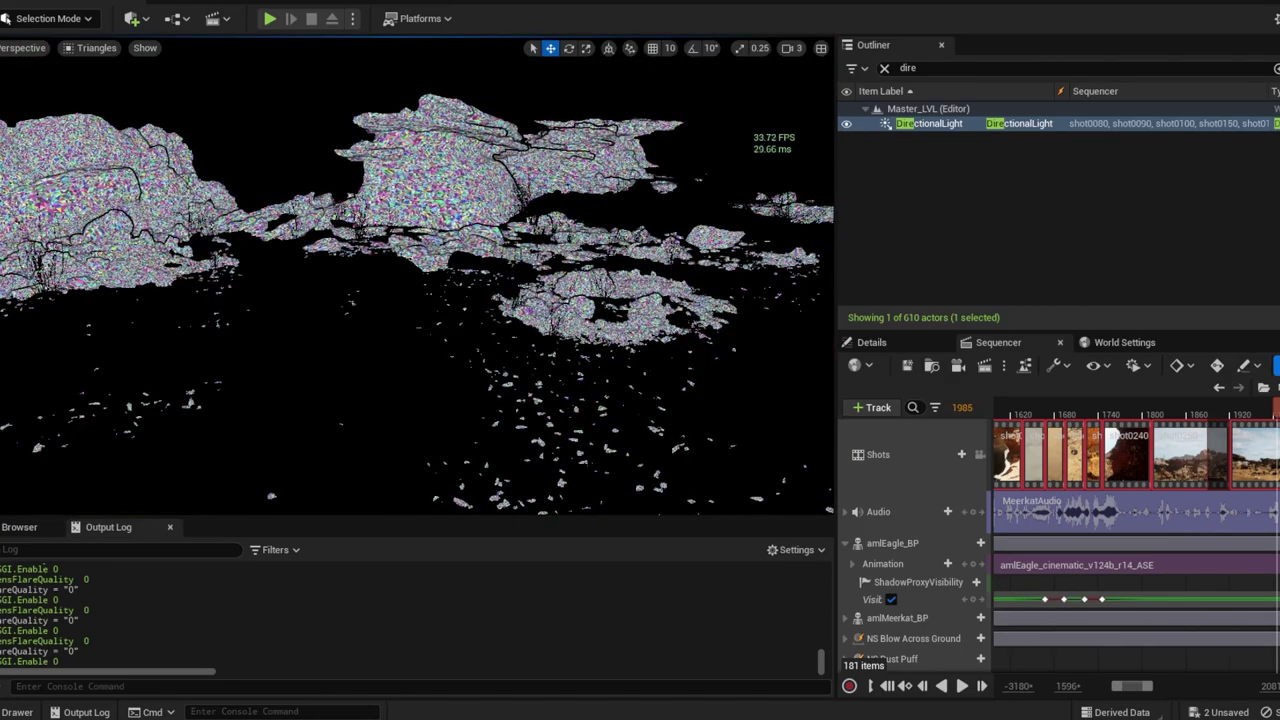
key(w)
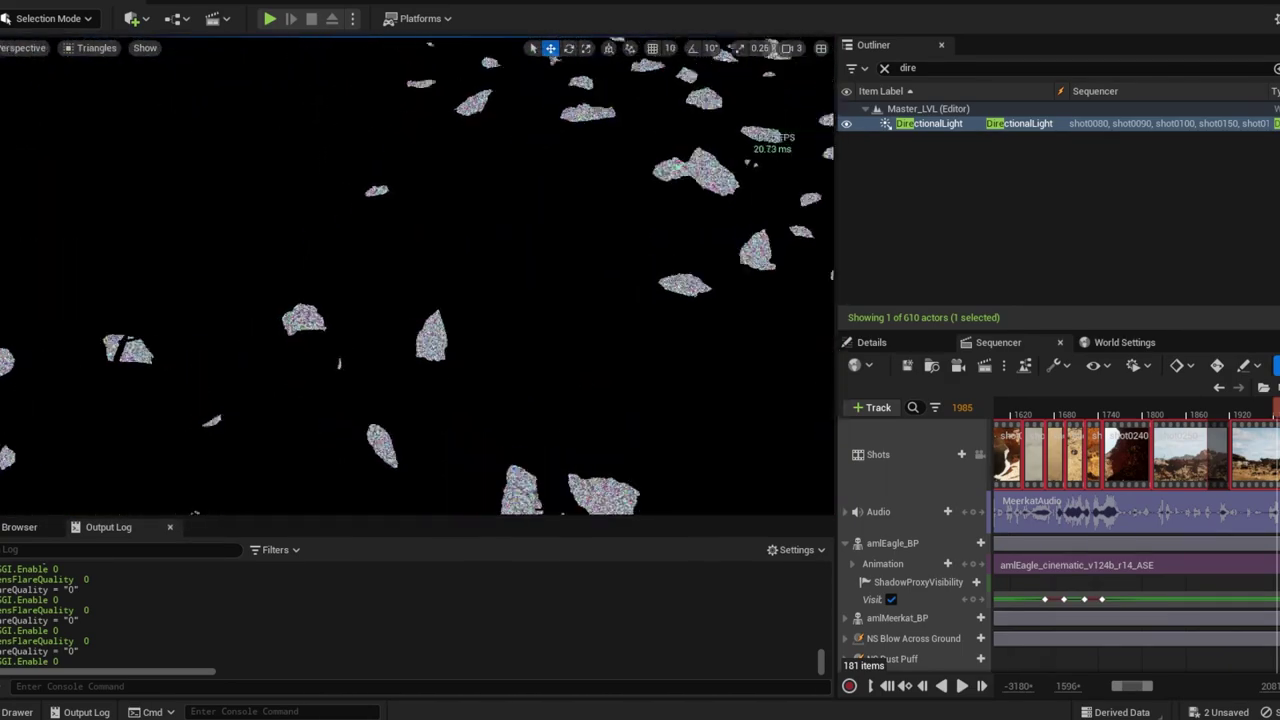
key(w)
key(w)
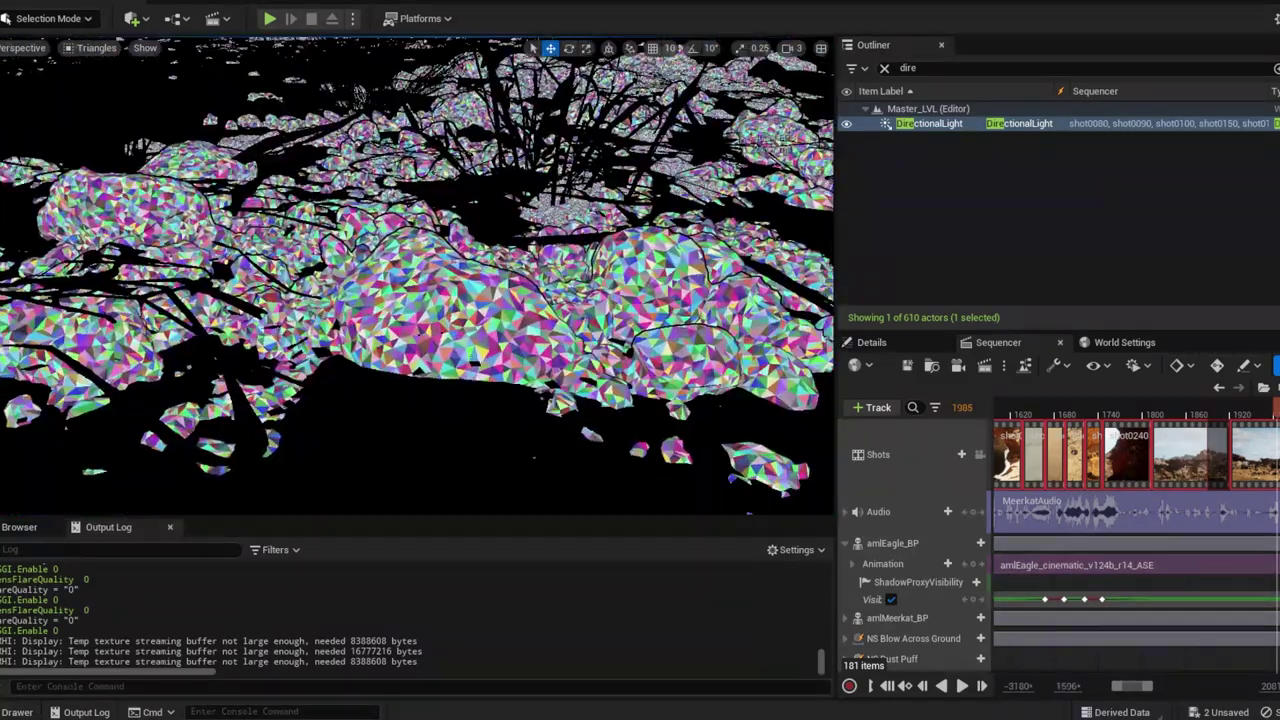
click(105, 48)
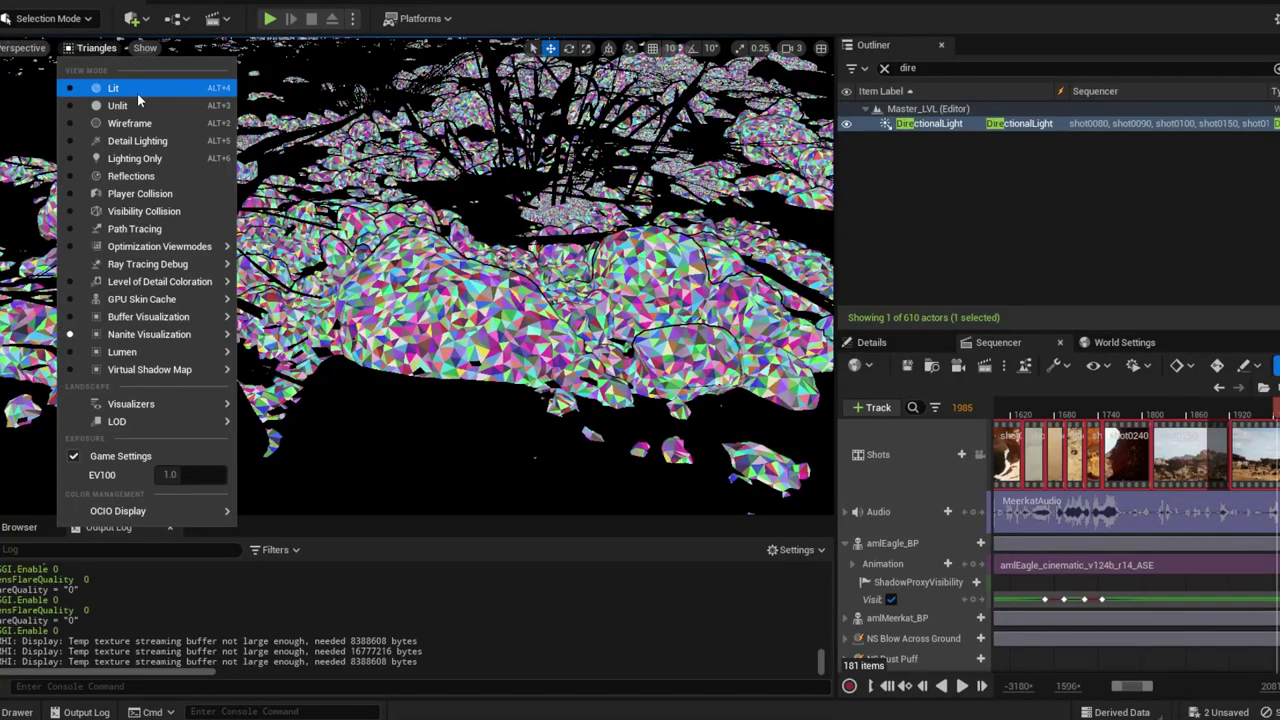
- Restore Lit shading, rewind the playhead to around frame 0081, and play Master_SEQ
click(137, 93)
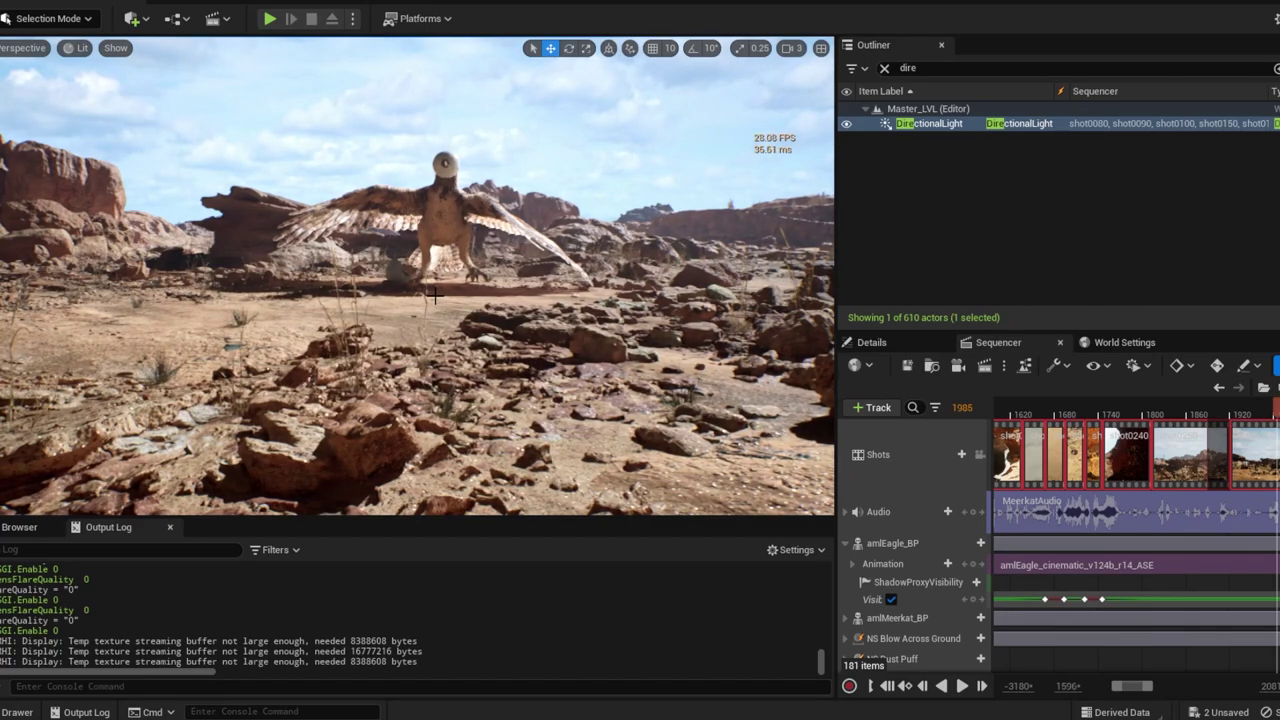
drag(1208, 410, 1025, 412)
ctrl+scroll(1116, 496, down, 3)
ctrl+scroll(1116, 496, down, 2)
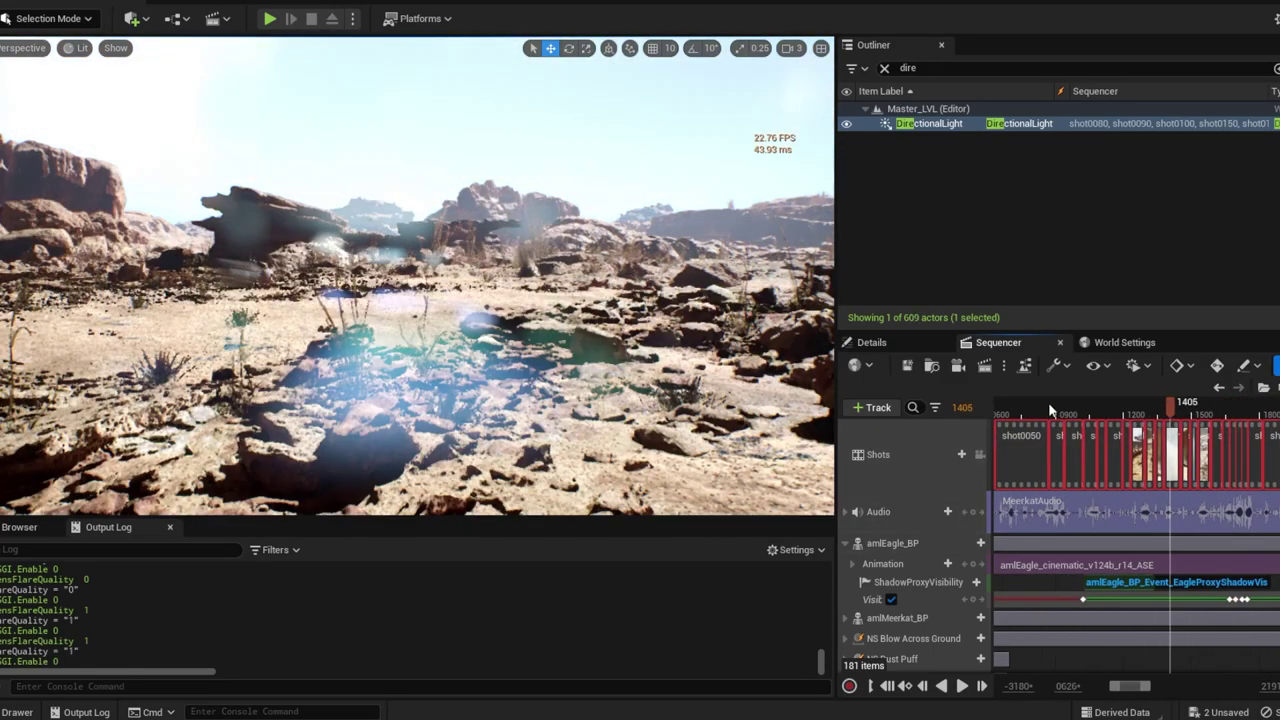
ctrl+scroll(1136, 515, down, 2)
scroll(1136, 515, left, 5)
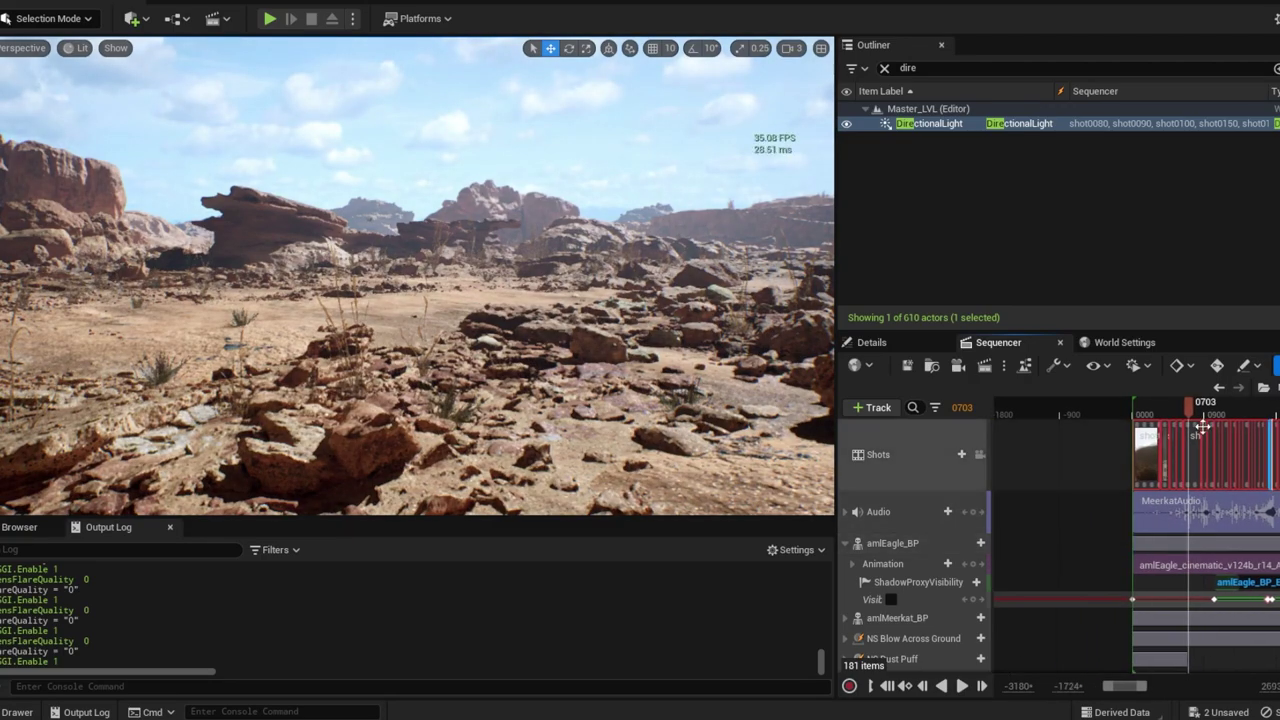
drag(1177, 405, 1141, 411)
key(space)
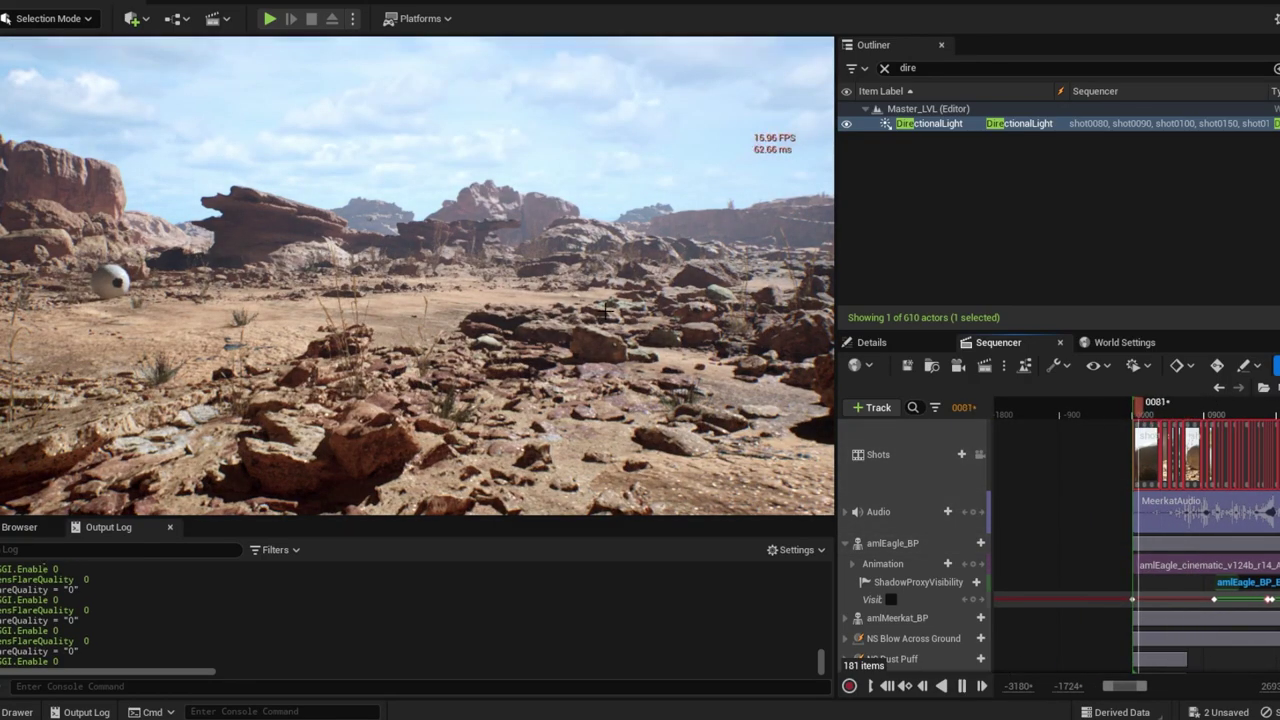